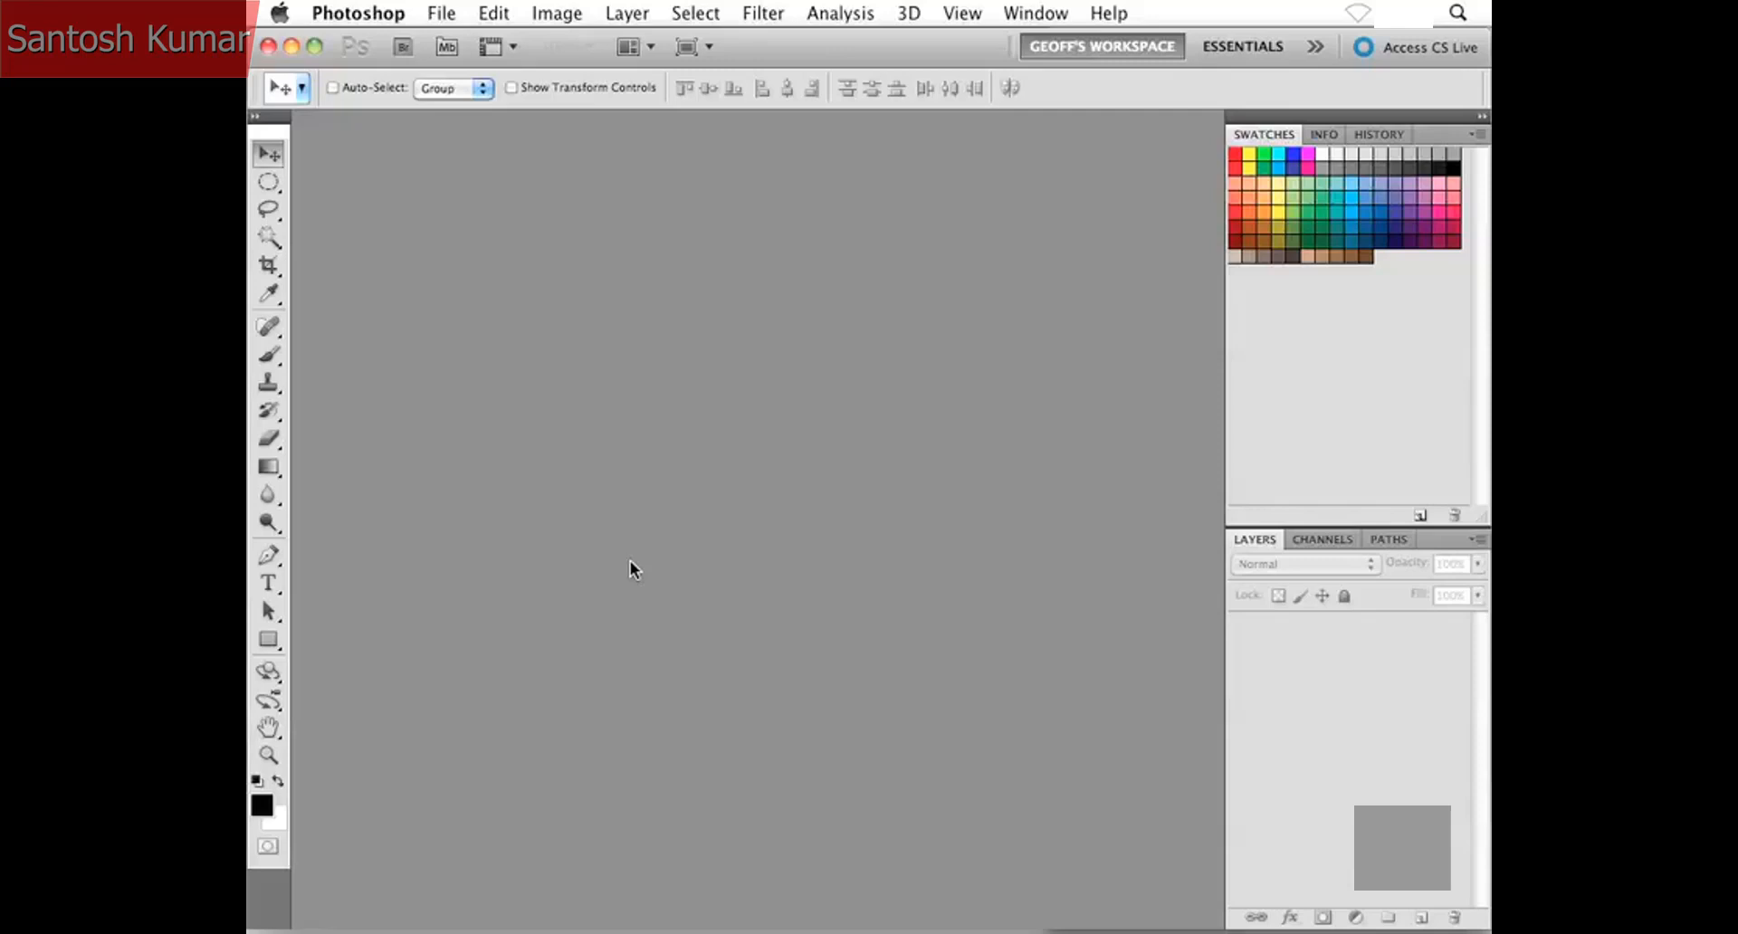
# - Hide the side panels and open RedEye.jpg from the Project Files folder
pyautogui.hotkey('shift', 'Tab')
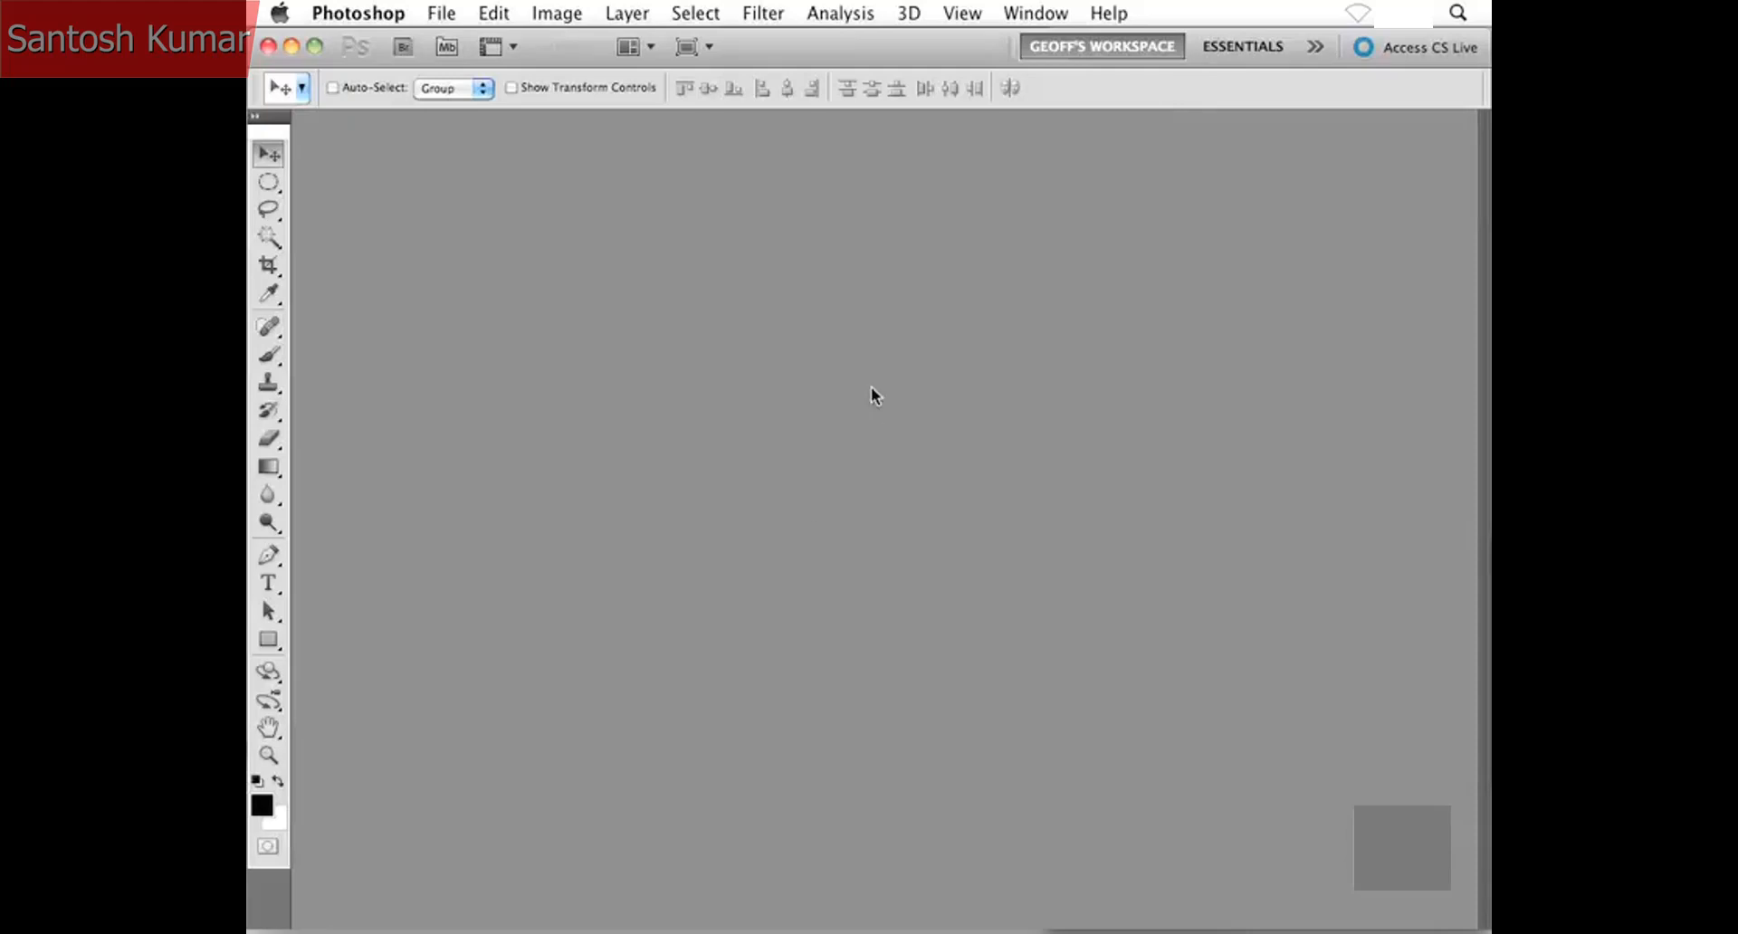
pyautogui.press('super+o')
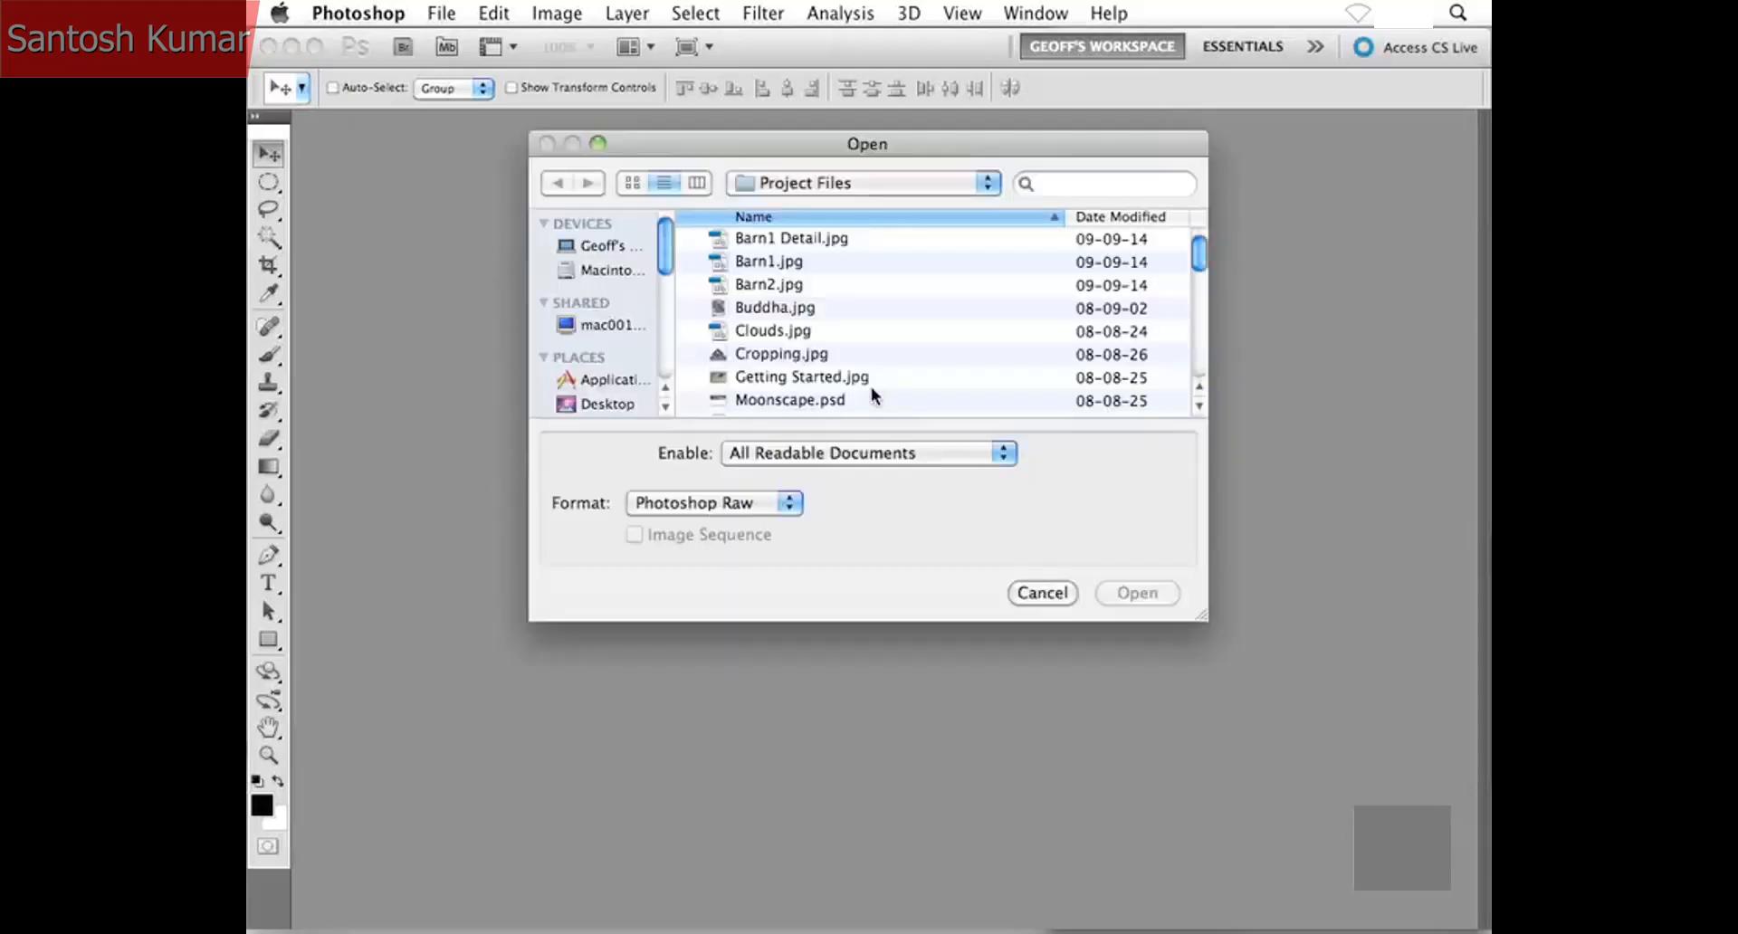
pyautogui.scroll(-5, 842, 335)
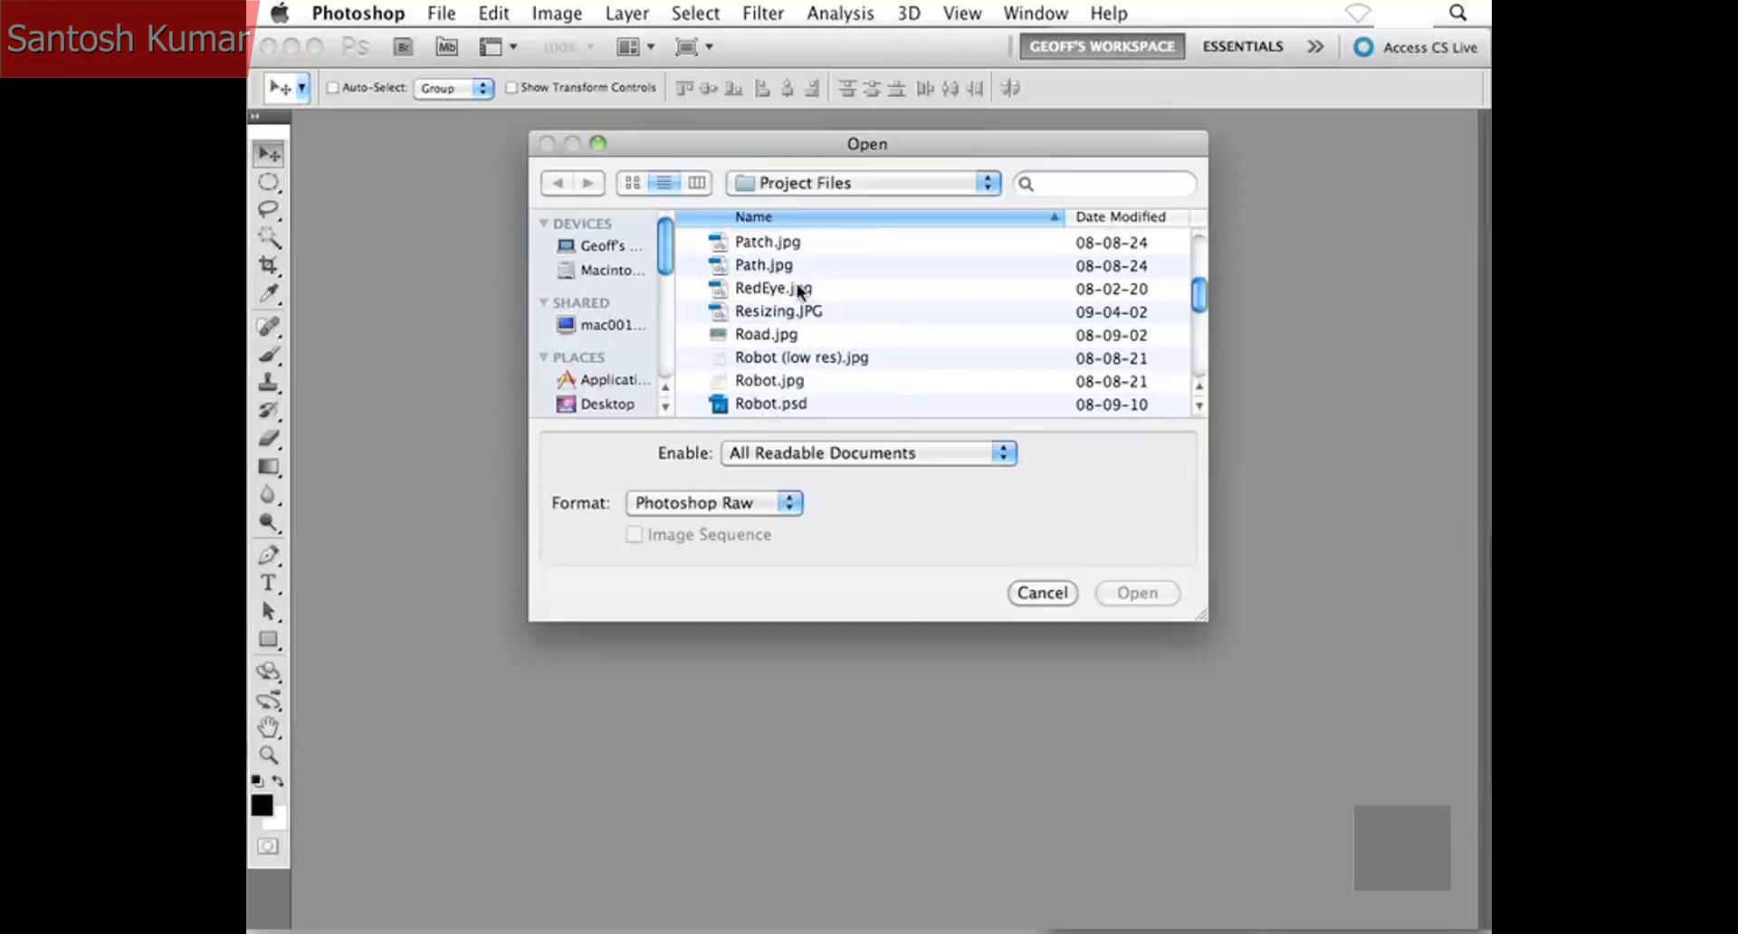
pyautogui.click(819, 287)
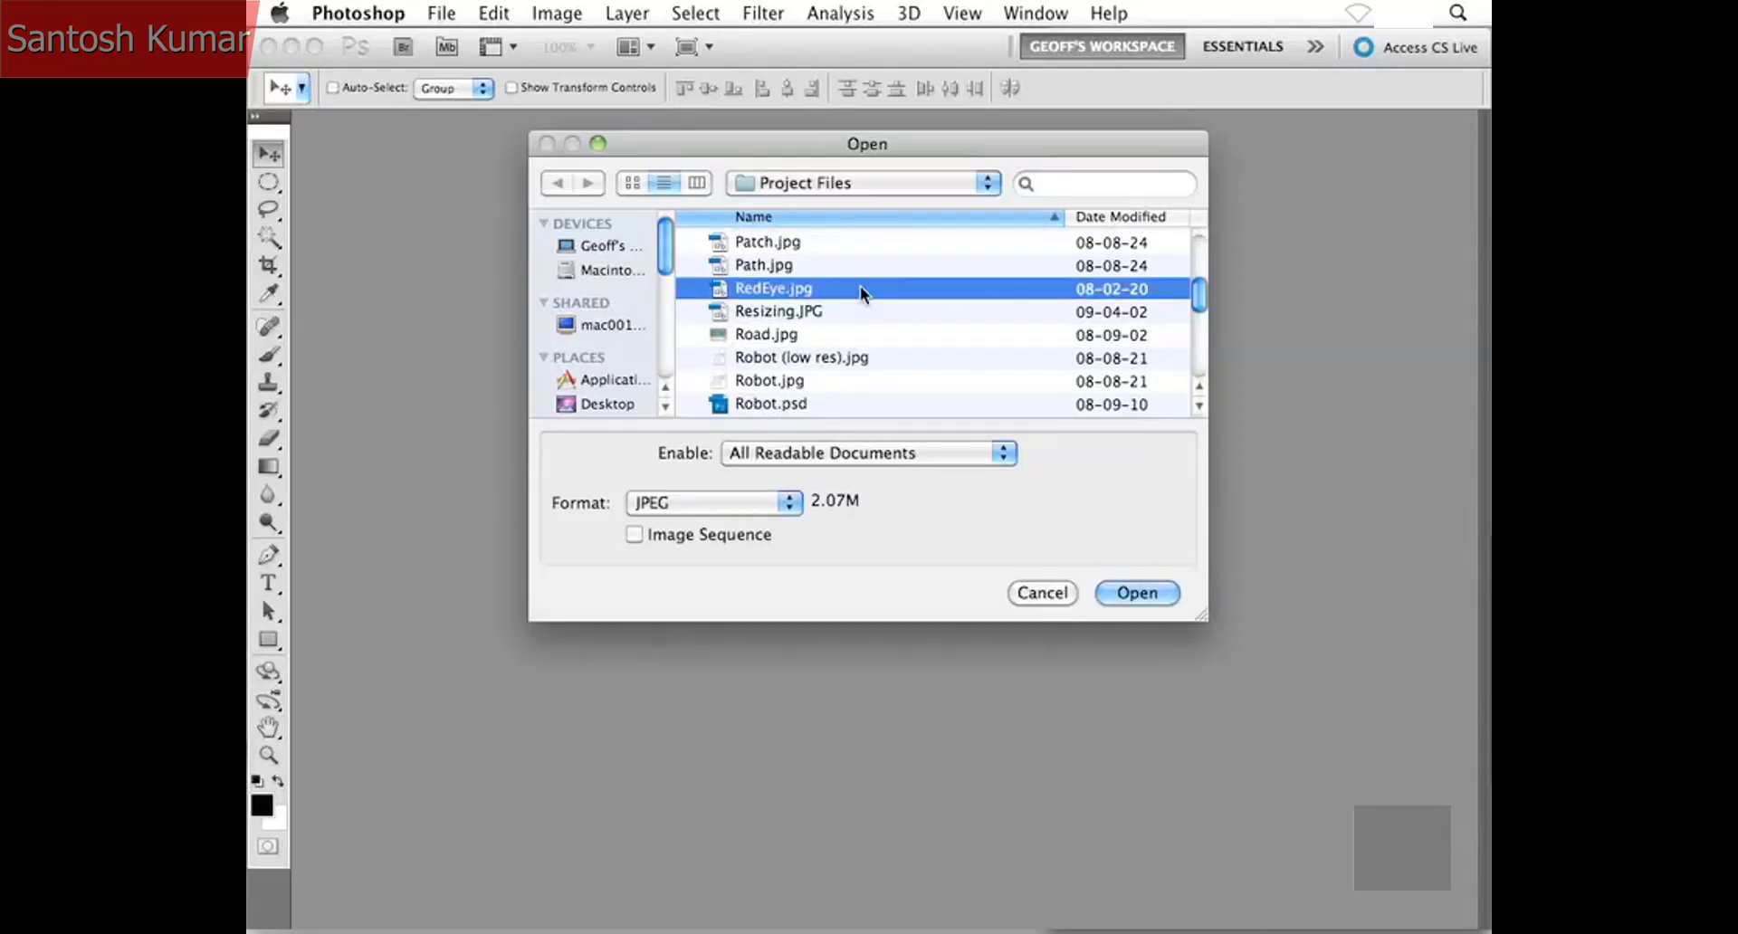
pyautogui.doubleClick(860, 287)
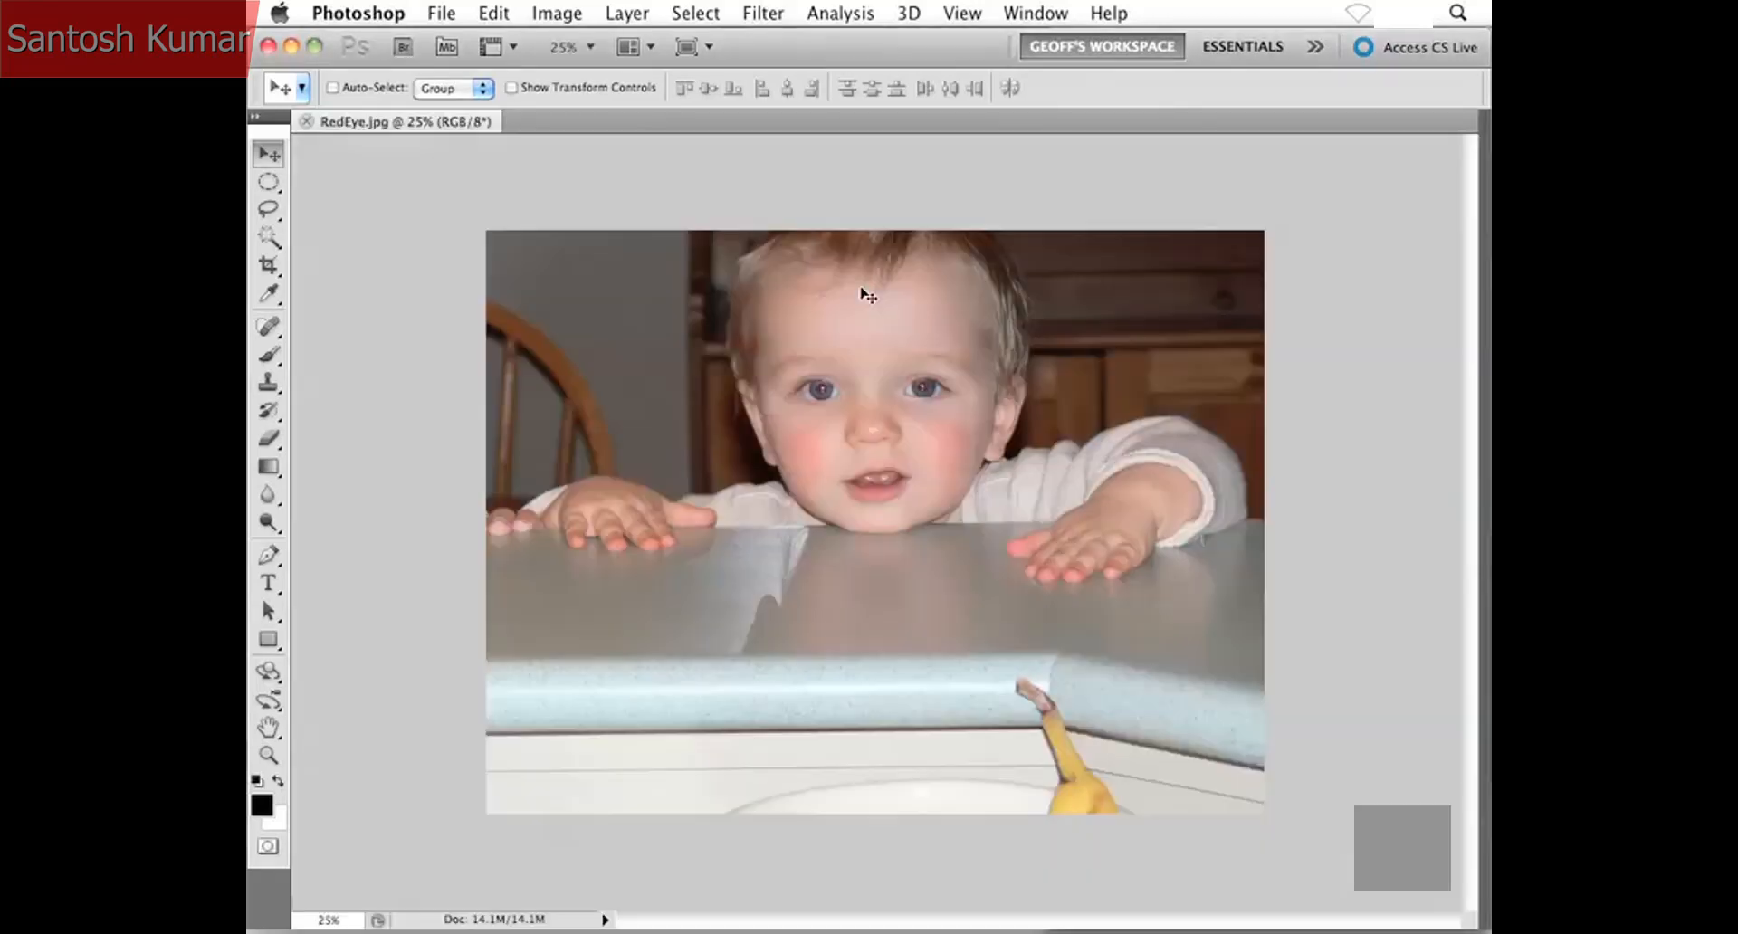
# - Activate the Red Eye Tool for retouching the child's red pupils
pyautogui.press('super+plus')
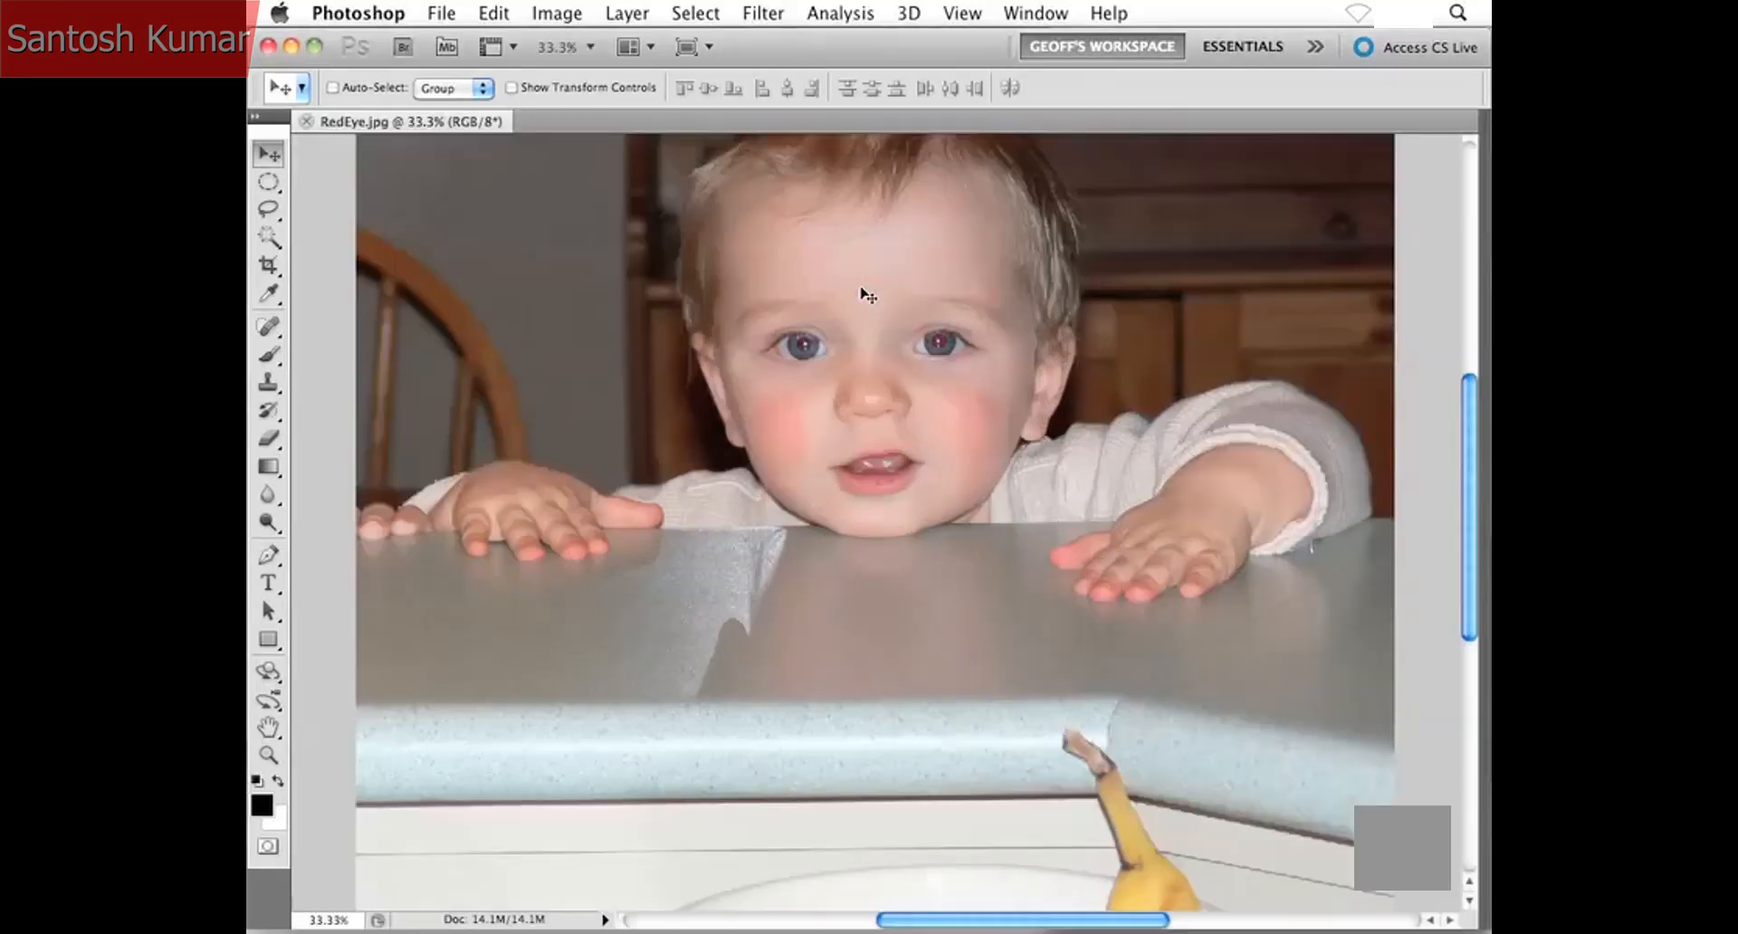
pyautogui.press('super+plus')
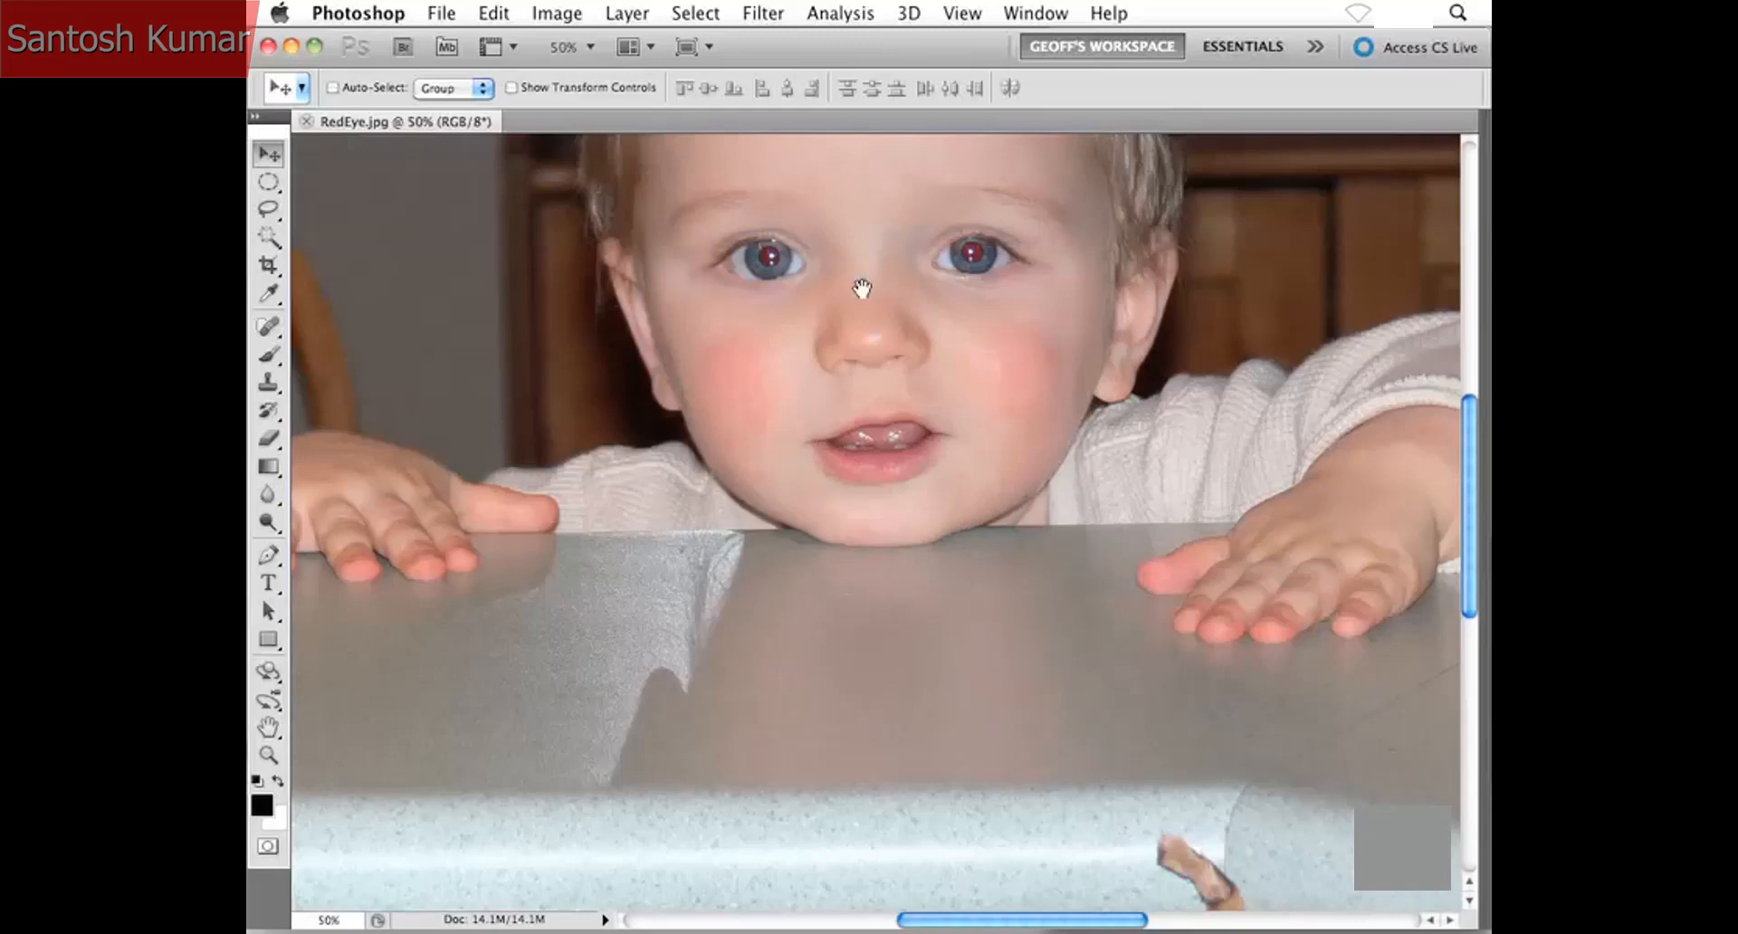
pyautogui.moveTo(853, 287); pyautogui.dragTo(846, 470)
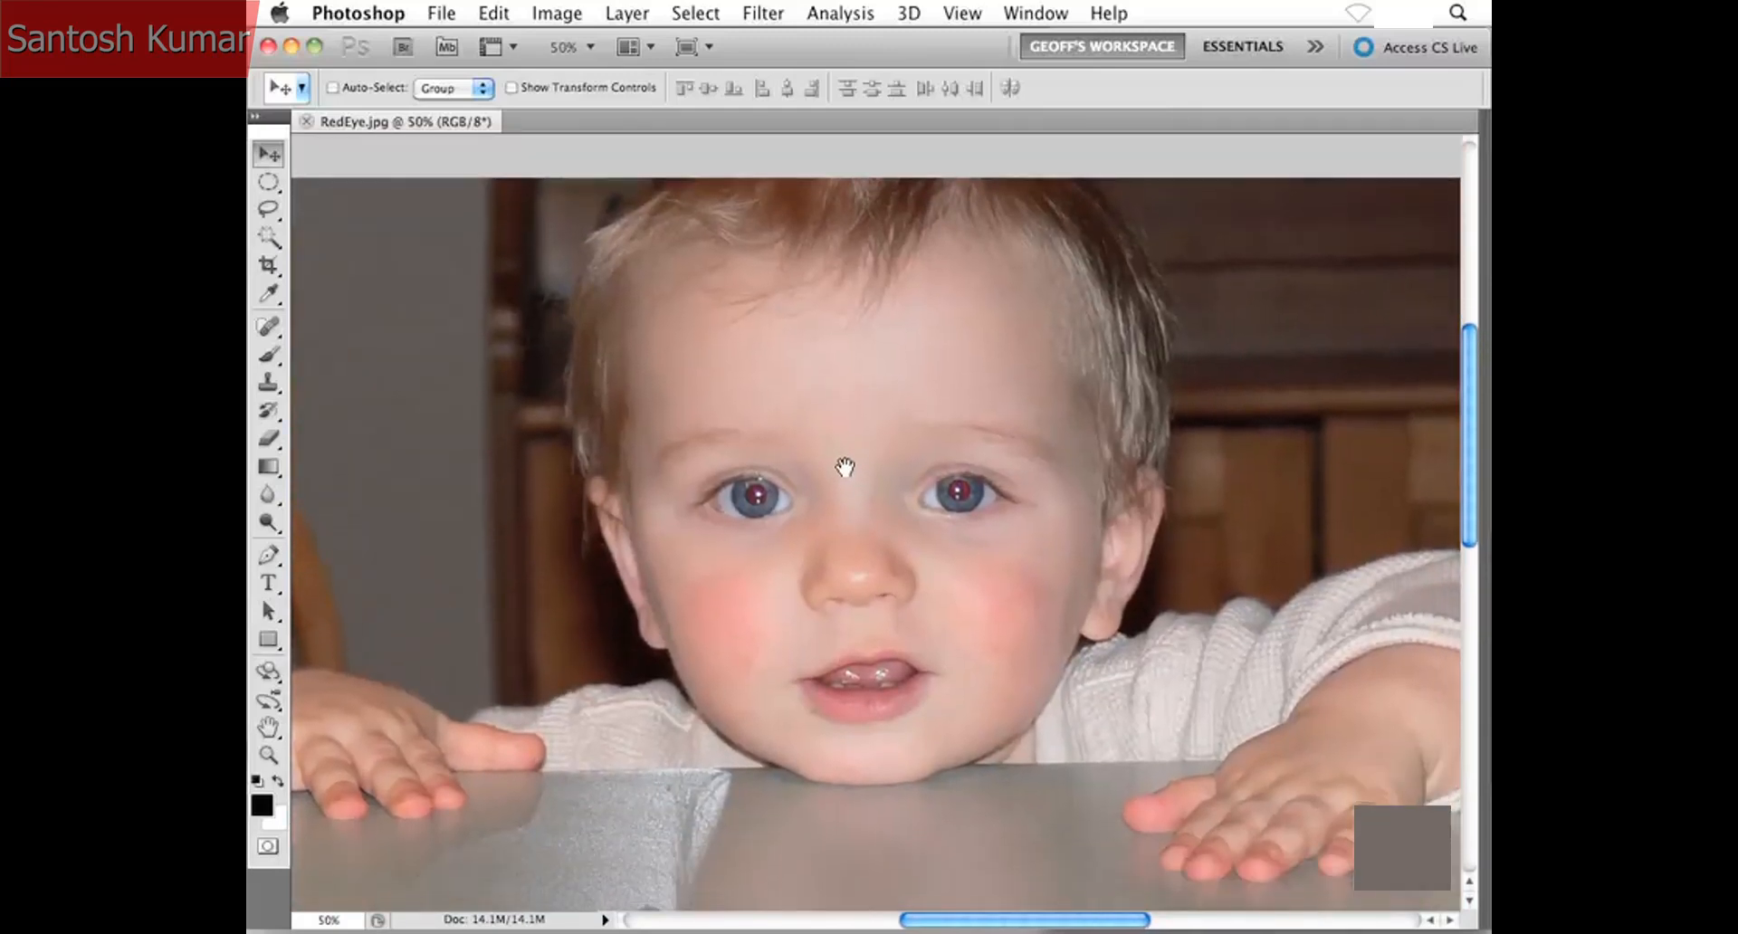
pyautogui.press('super+minus')
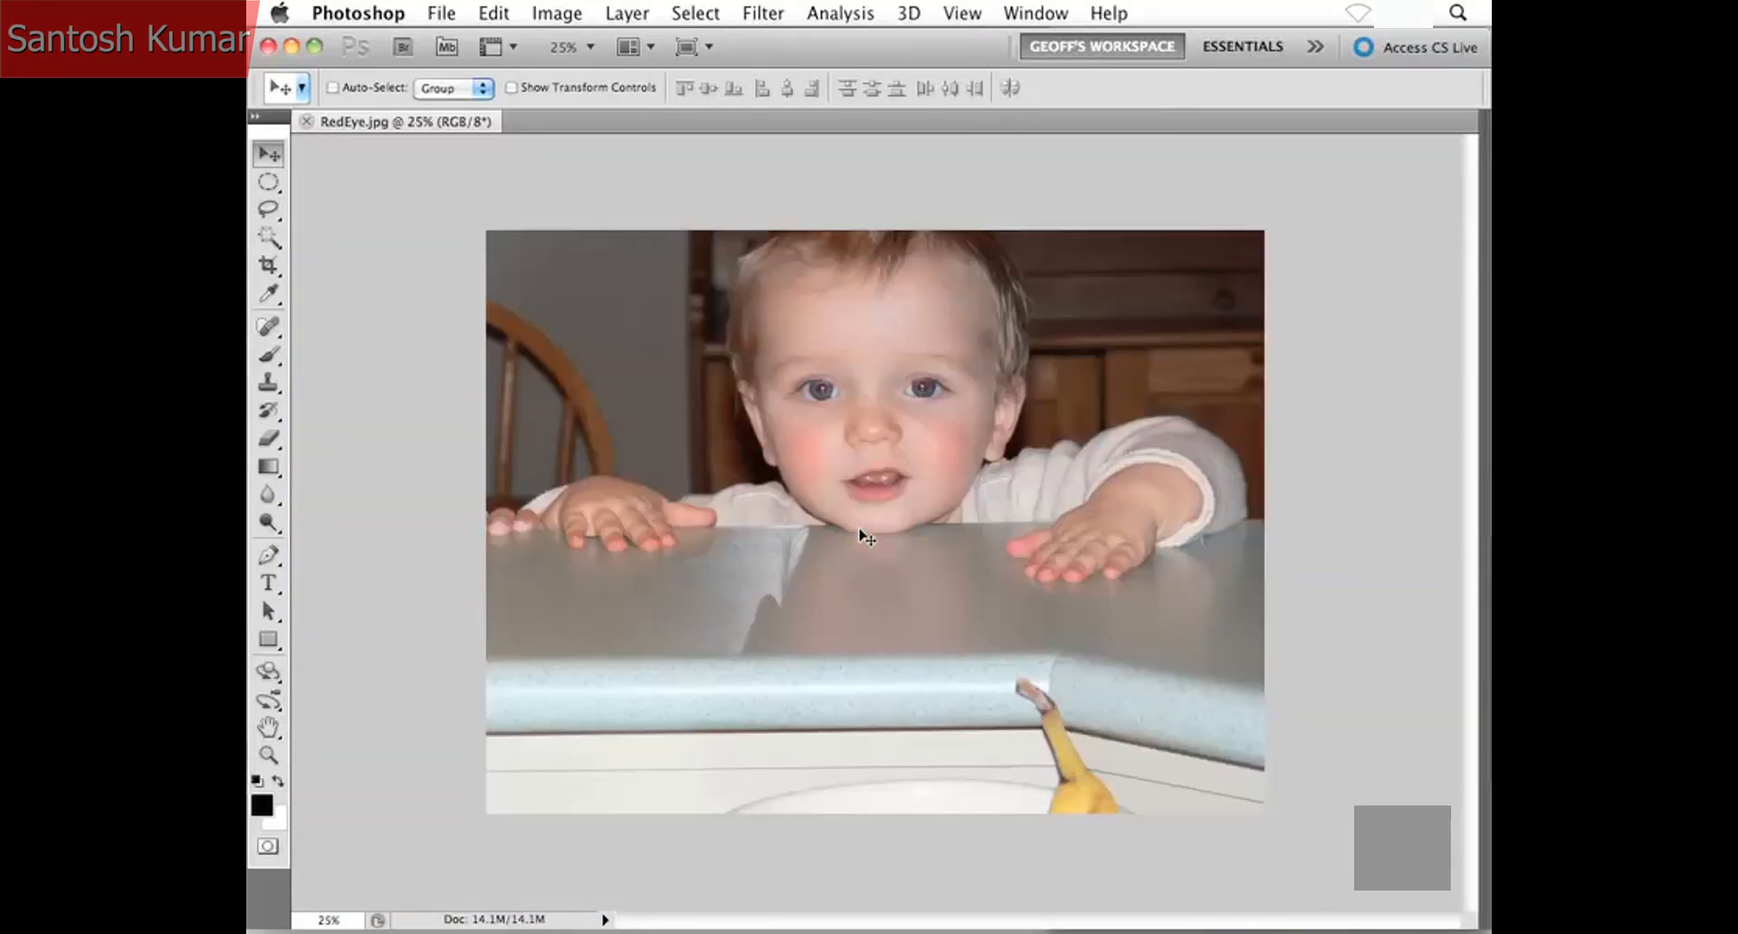
pyautogui.press('super+plus')
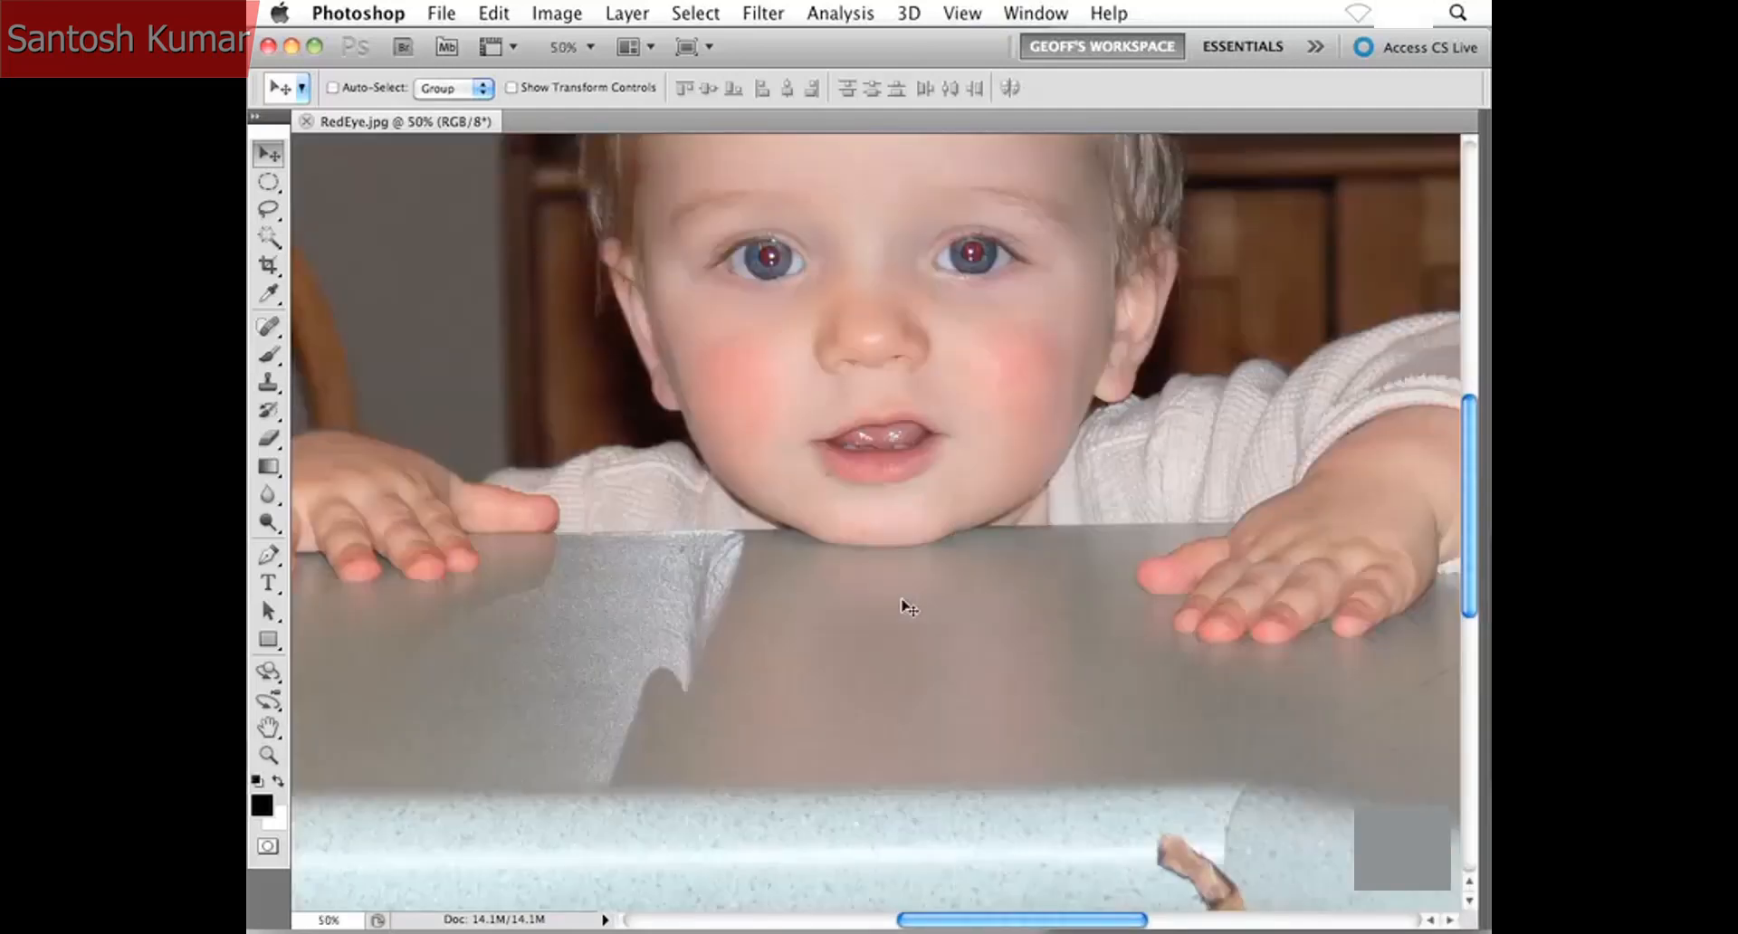
pyautogui.press('super+plus')
pyautogui.scroll(5, 869, 579)
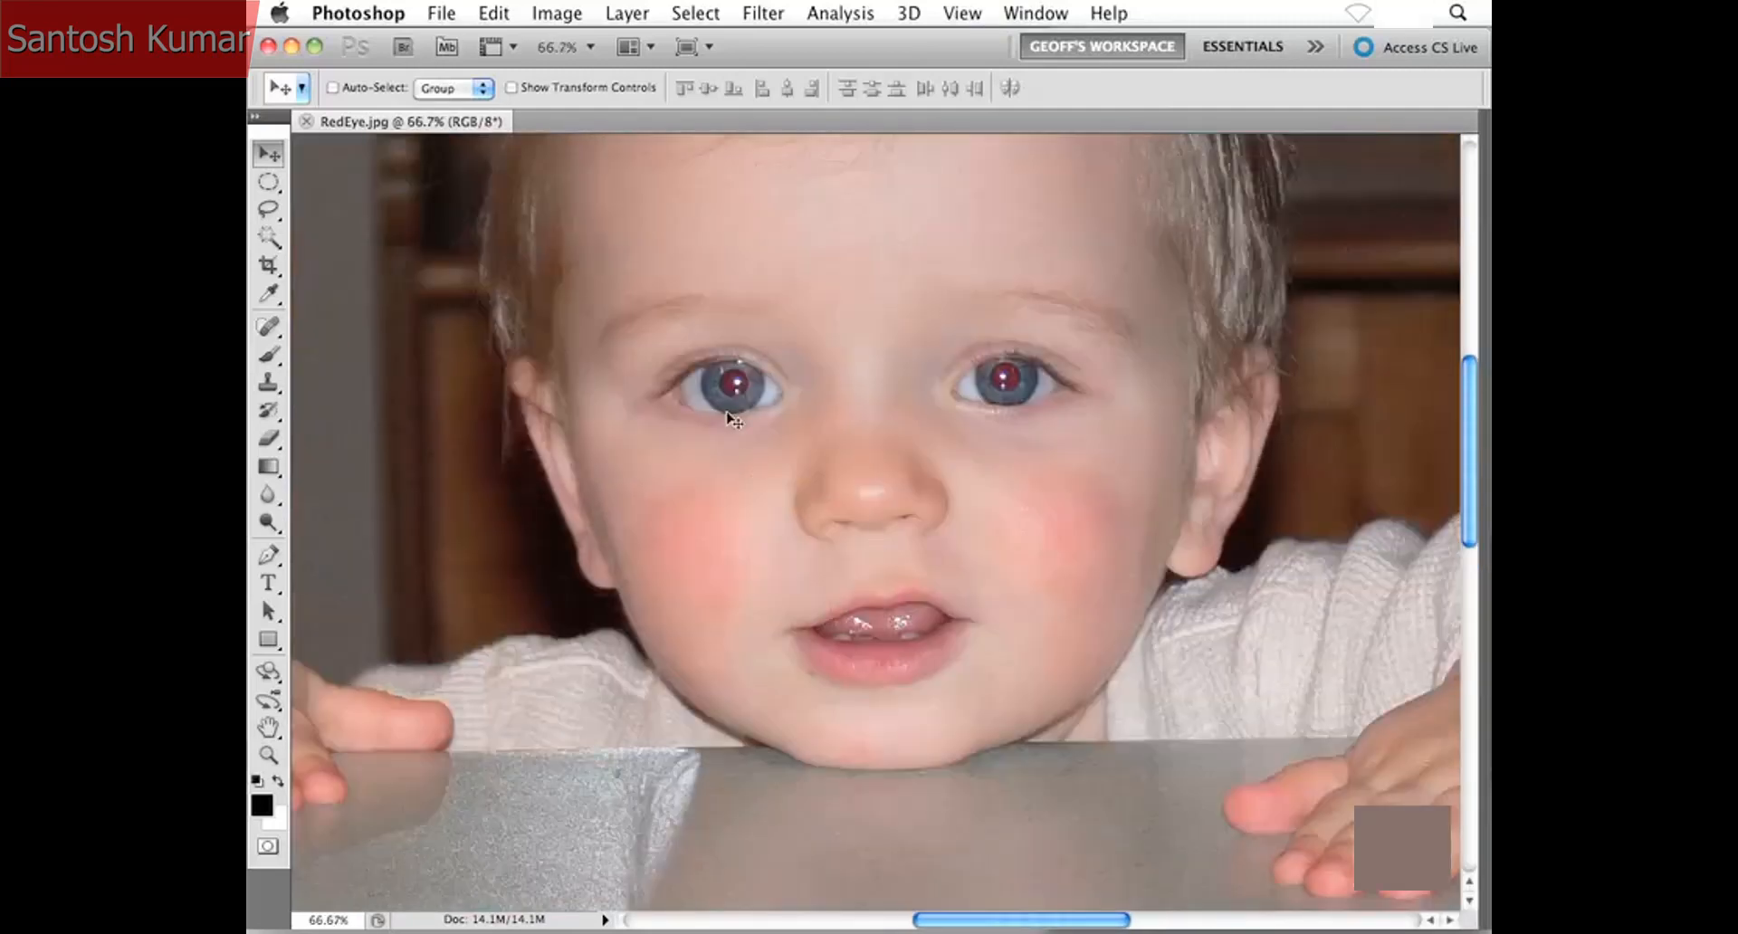
pyautogui.press('super+plus')
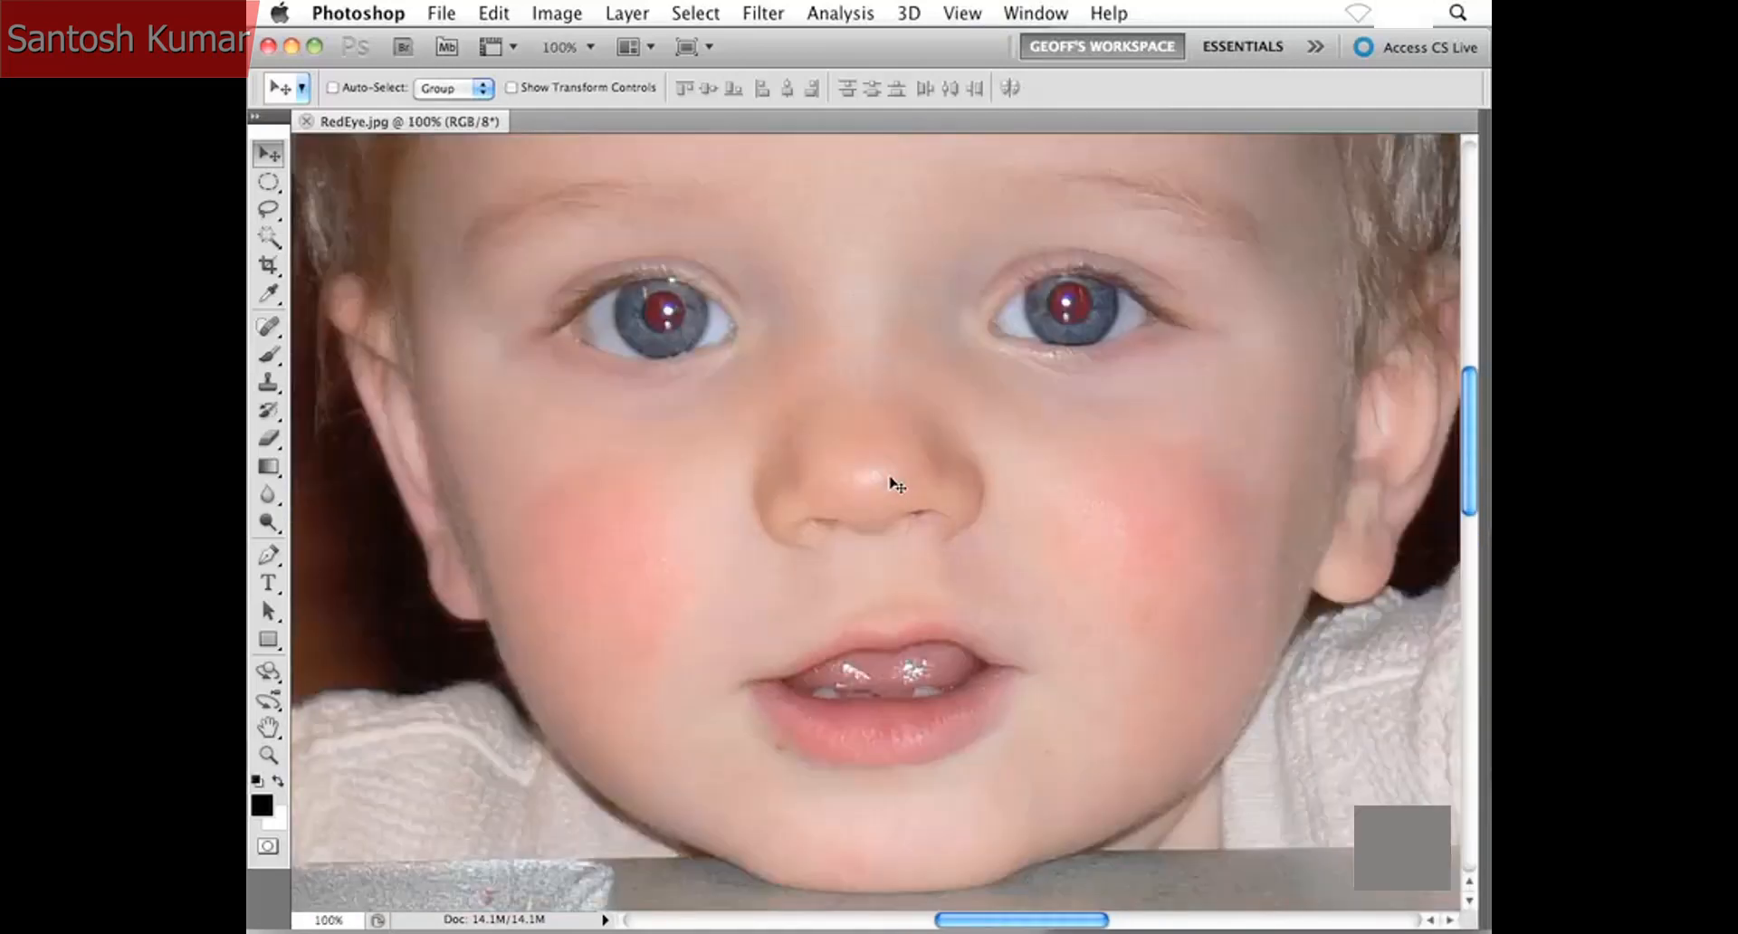
pyautogui.scroll(3, 887, 507)
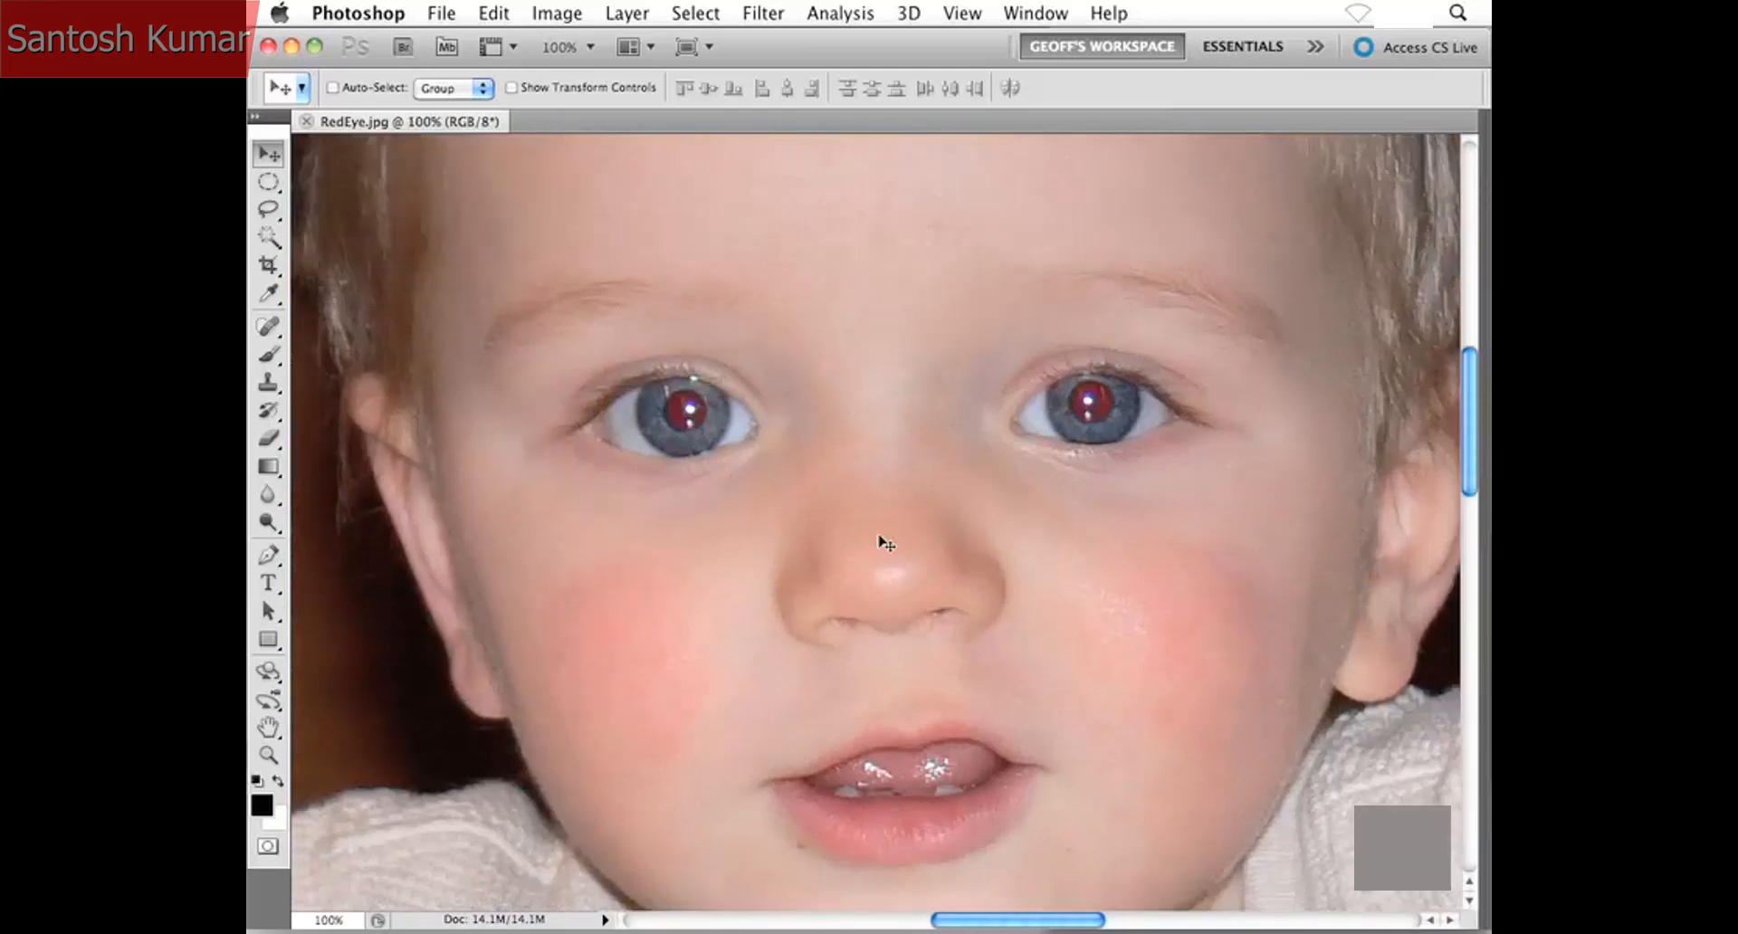
pyautogui.press('super+plus')
pyautogui.scroll(3, 882, 548)
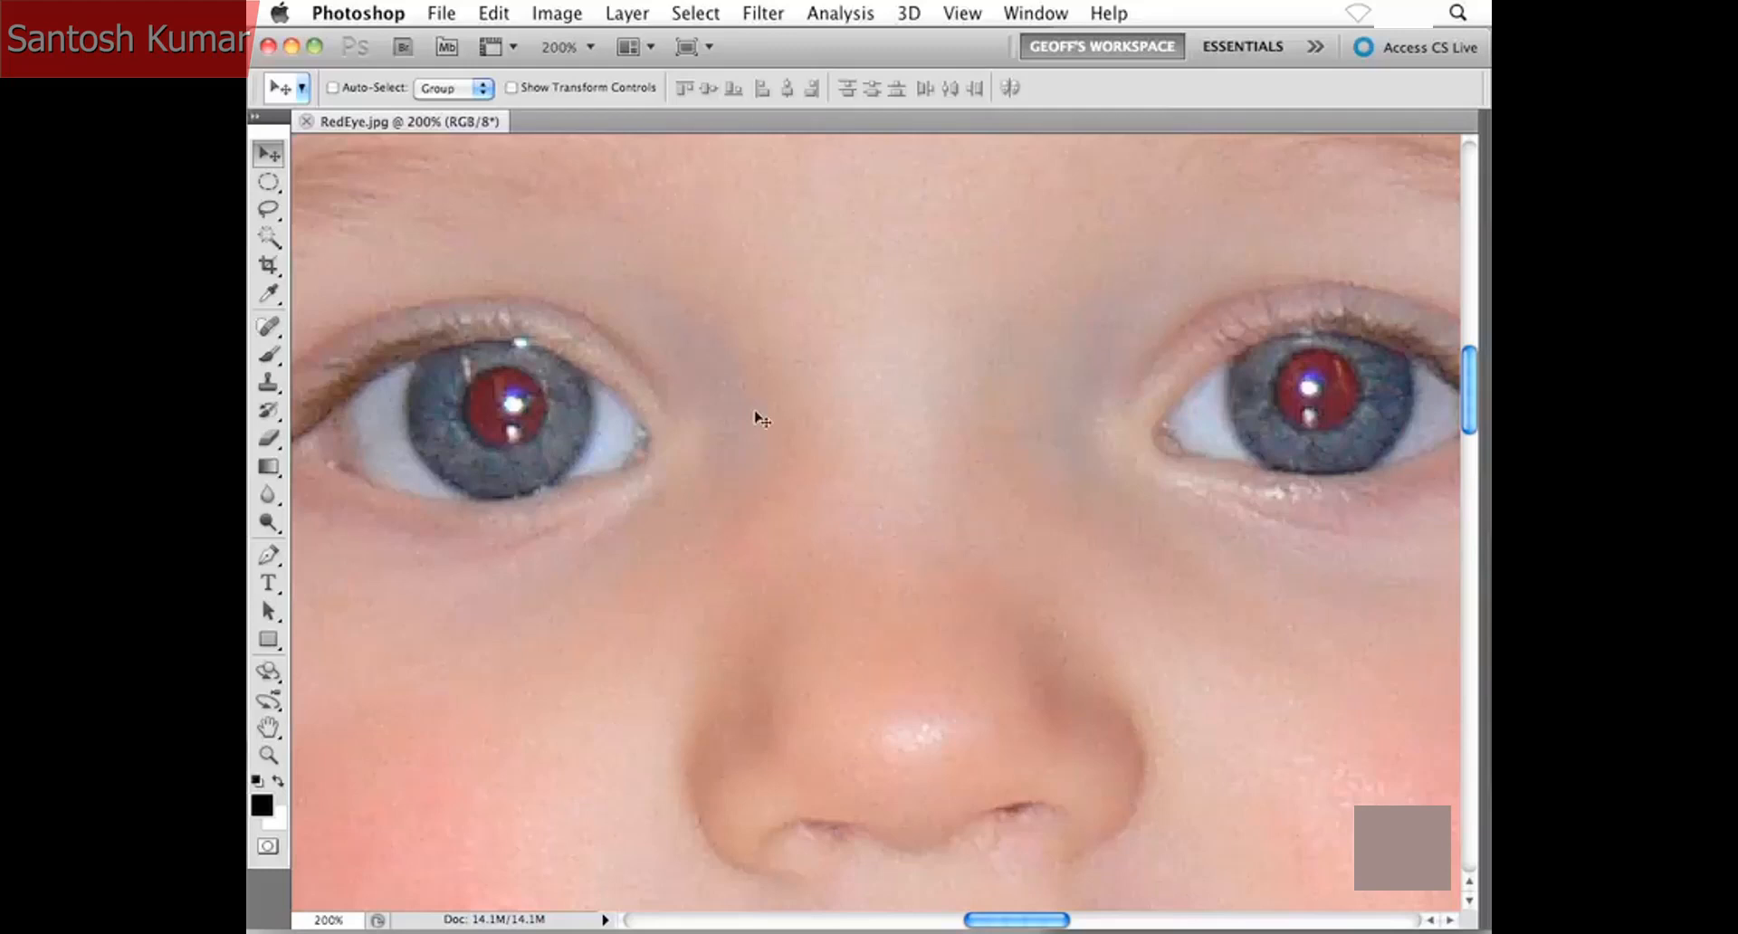
pyautogui.click(274, 324)
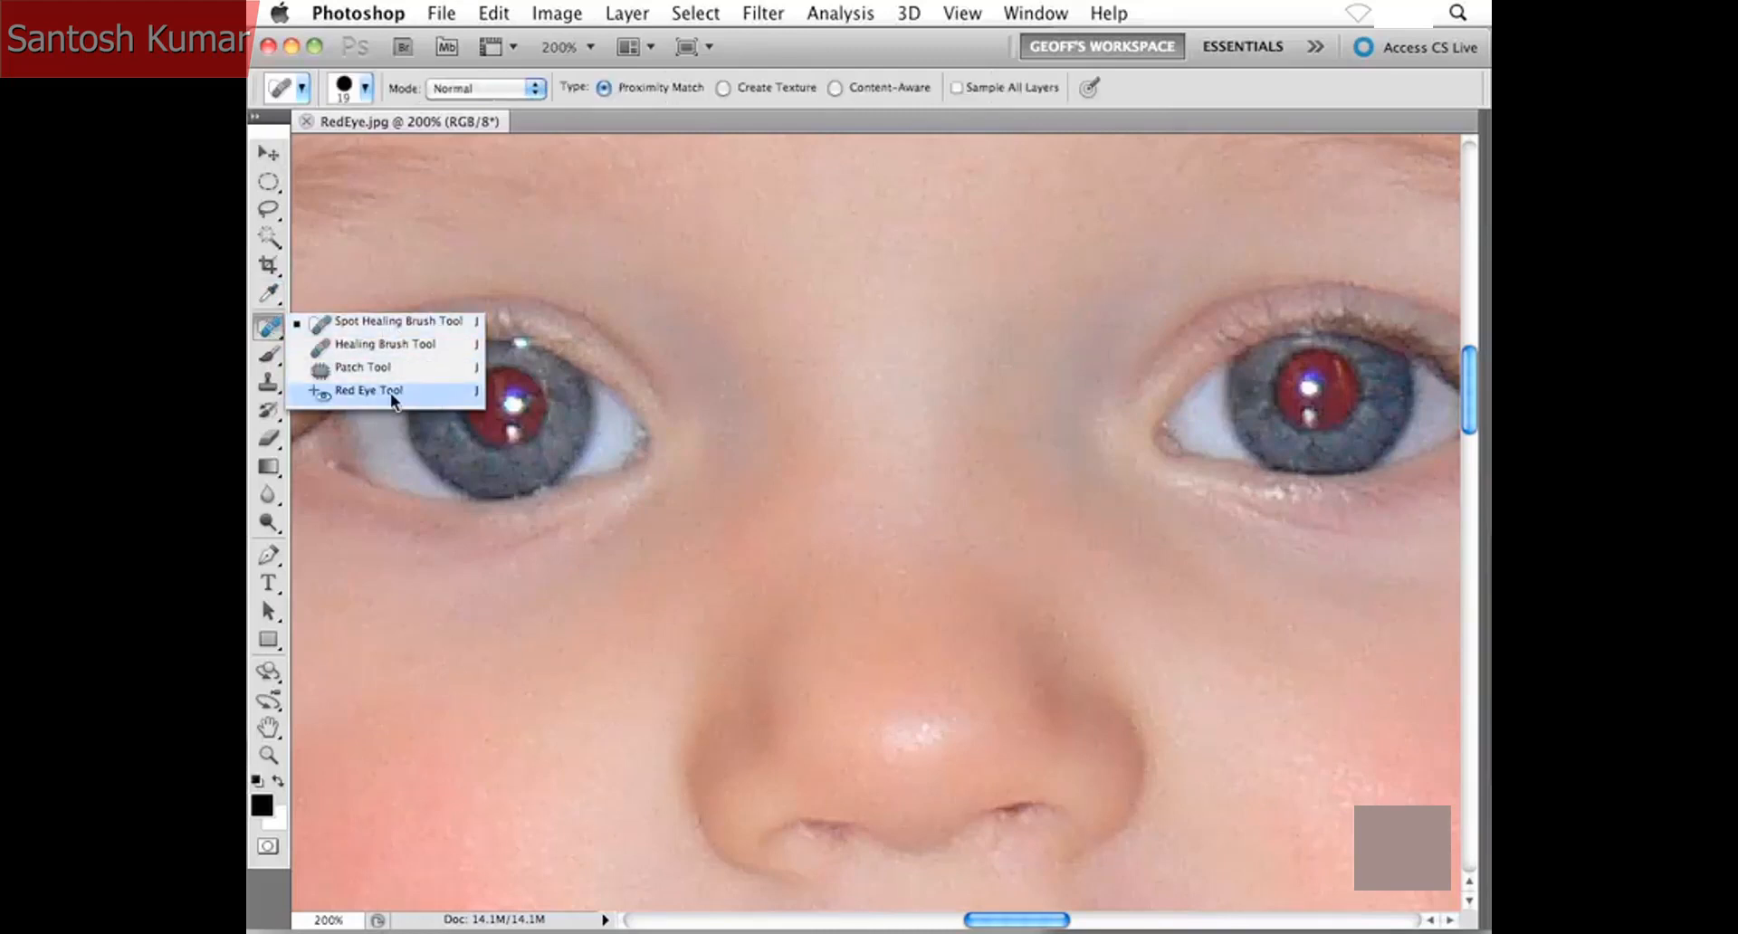
pyautogui.click(418, 392)
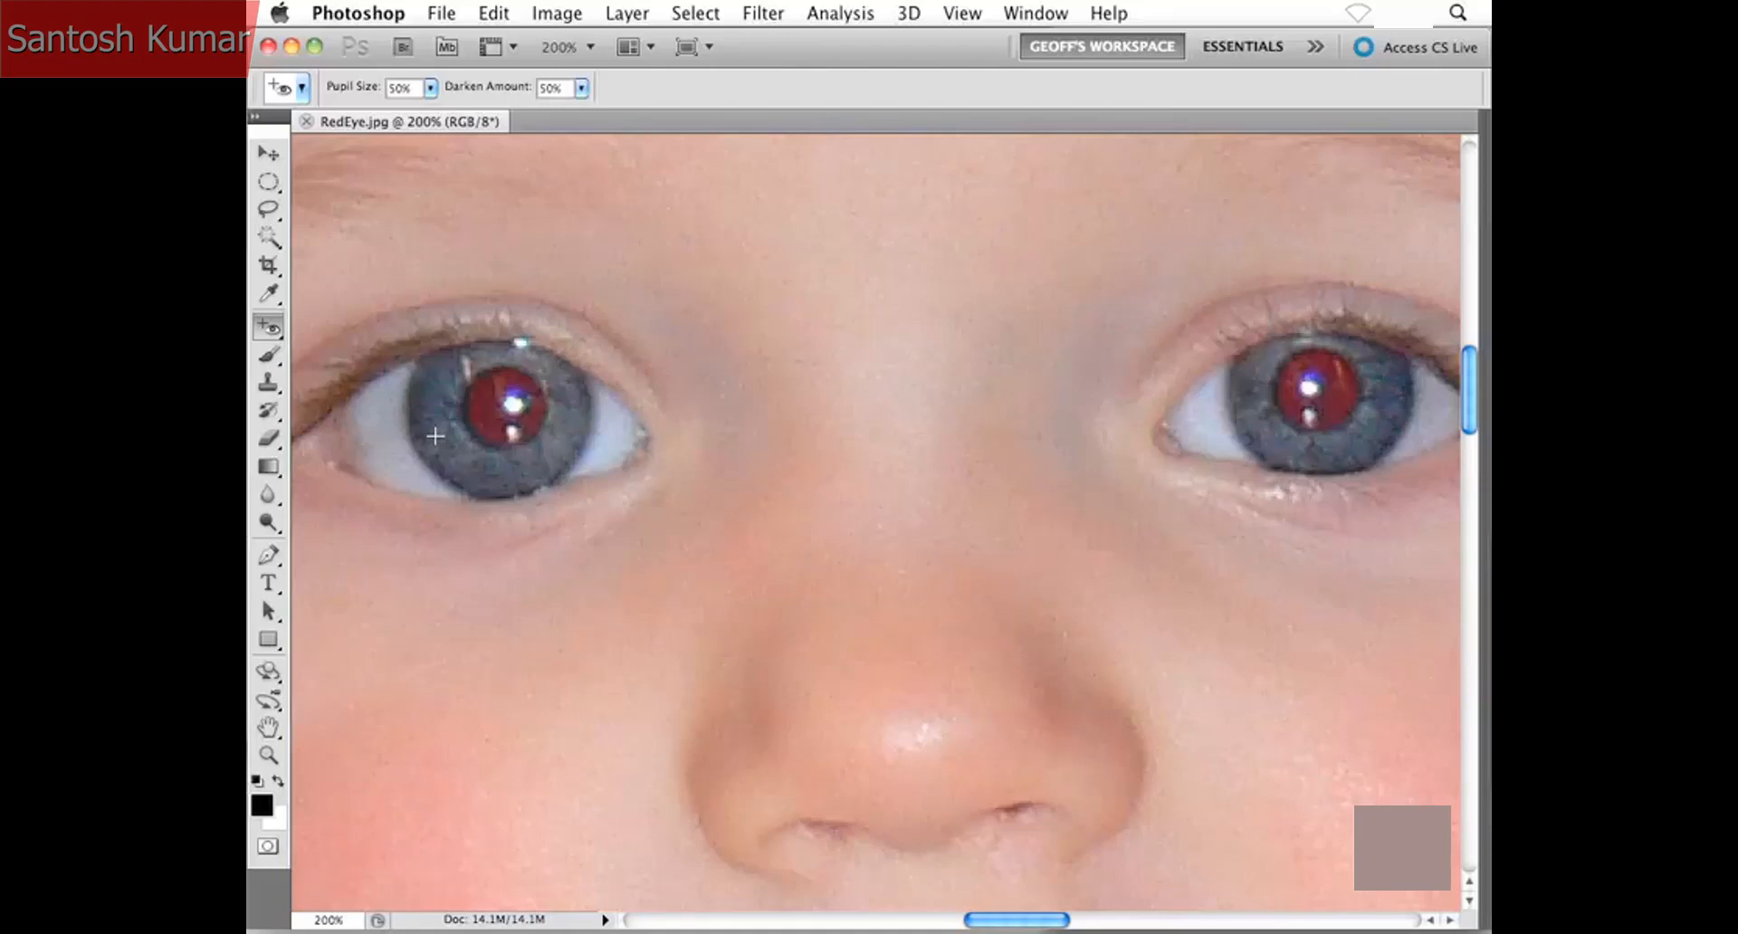
# - Remove the red from both of the child's pupils with single Red Eye Tool applications, and revert the photo to its saved version
pyautogui.click(478, 408)
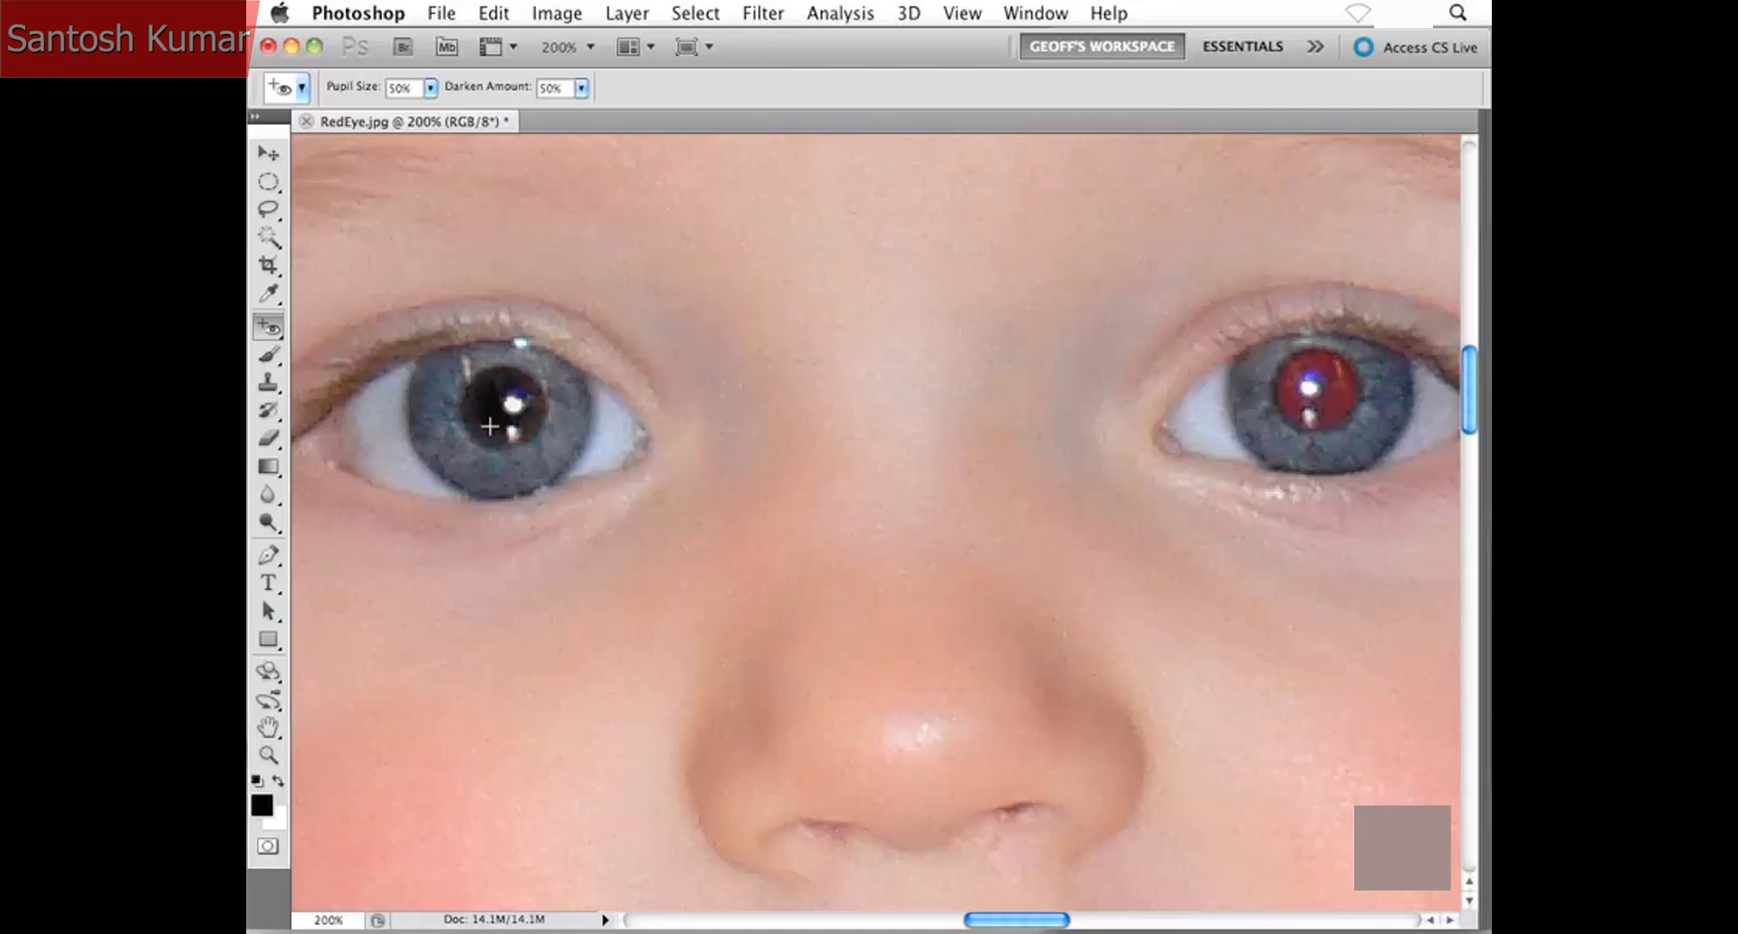
pyautogui.hscroll(2, 860, 439)
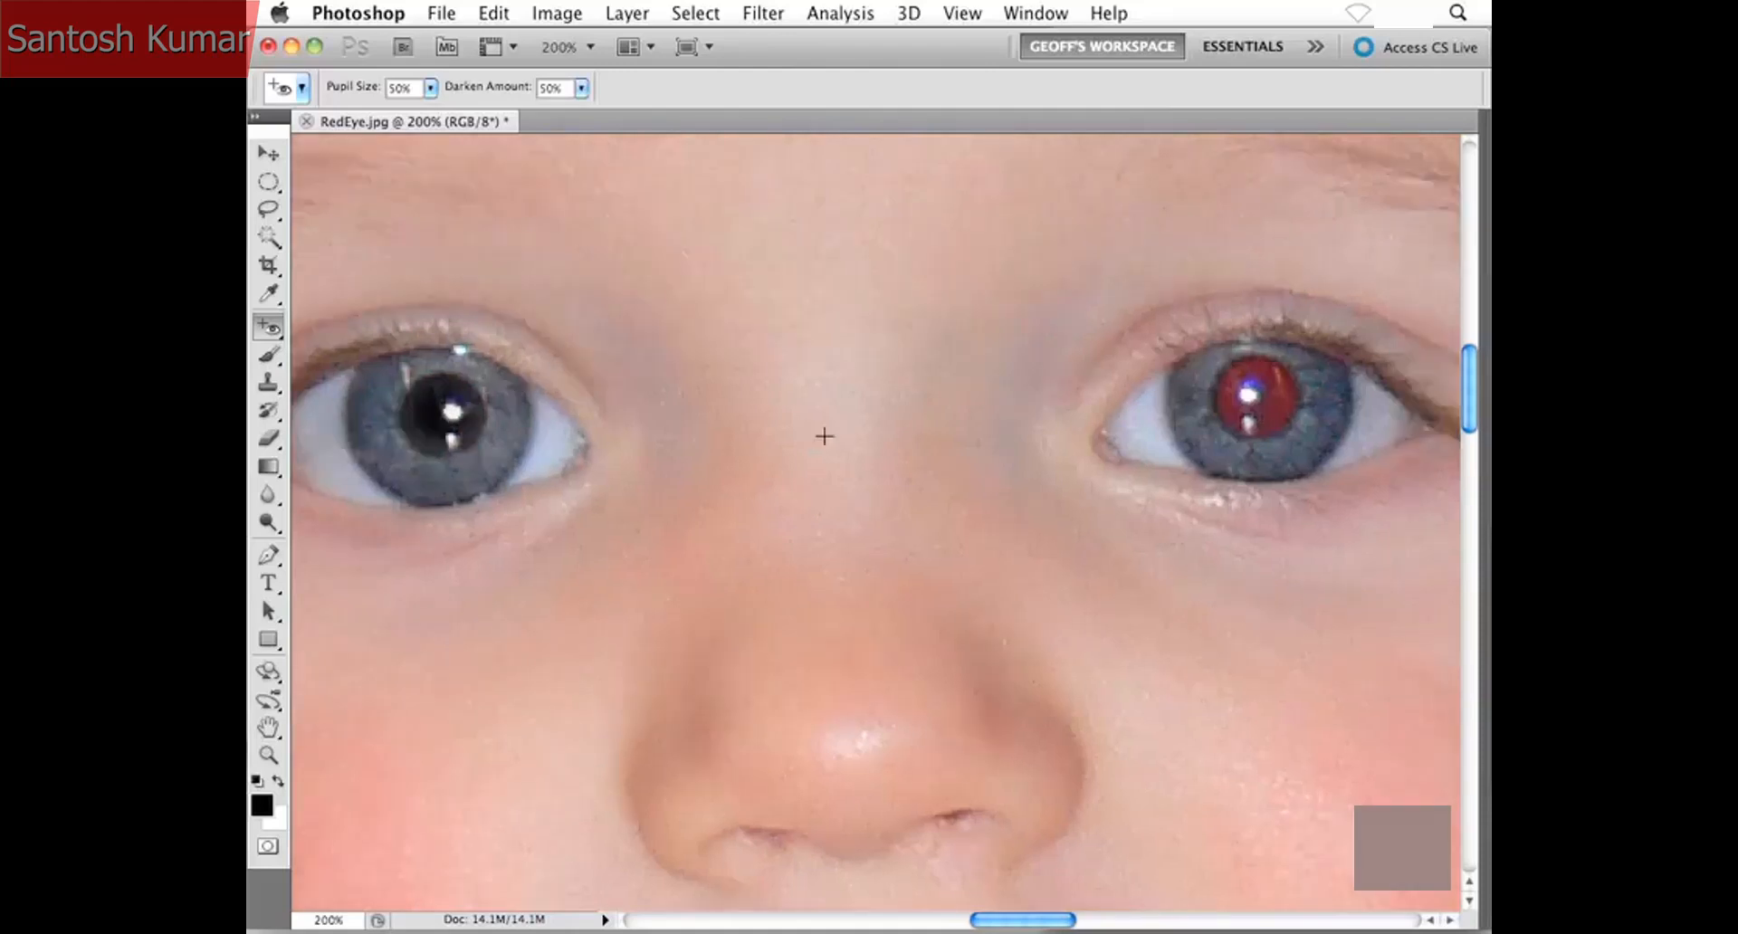
pyautogui.click(1277, 404)
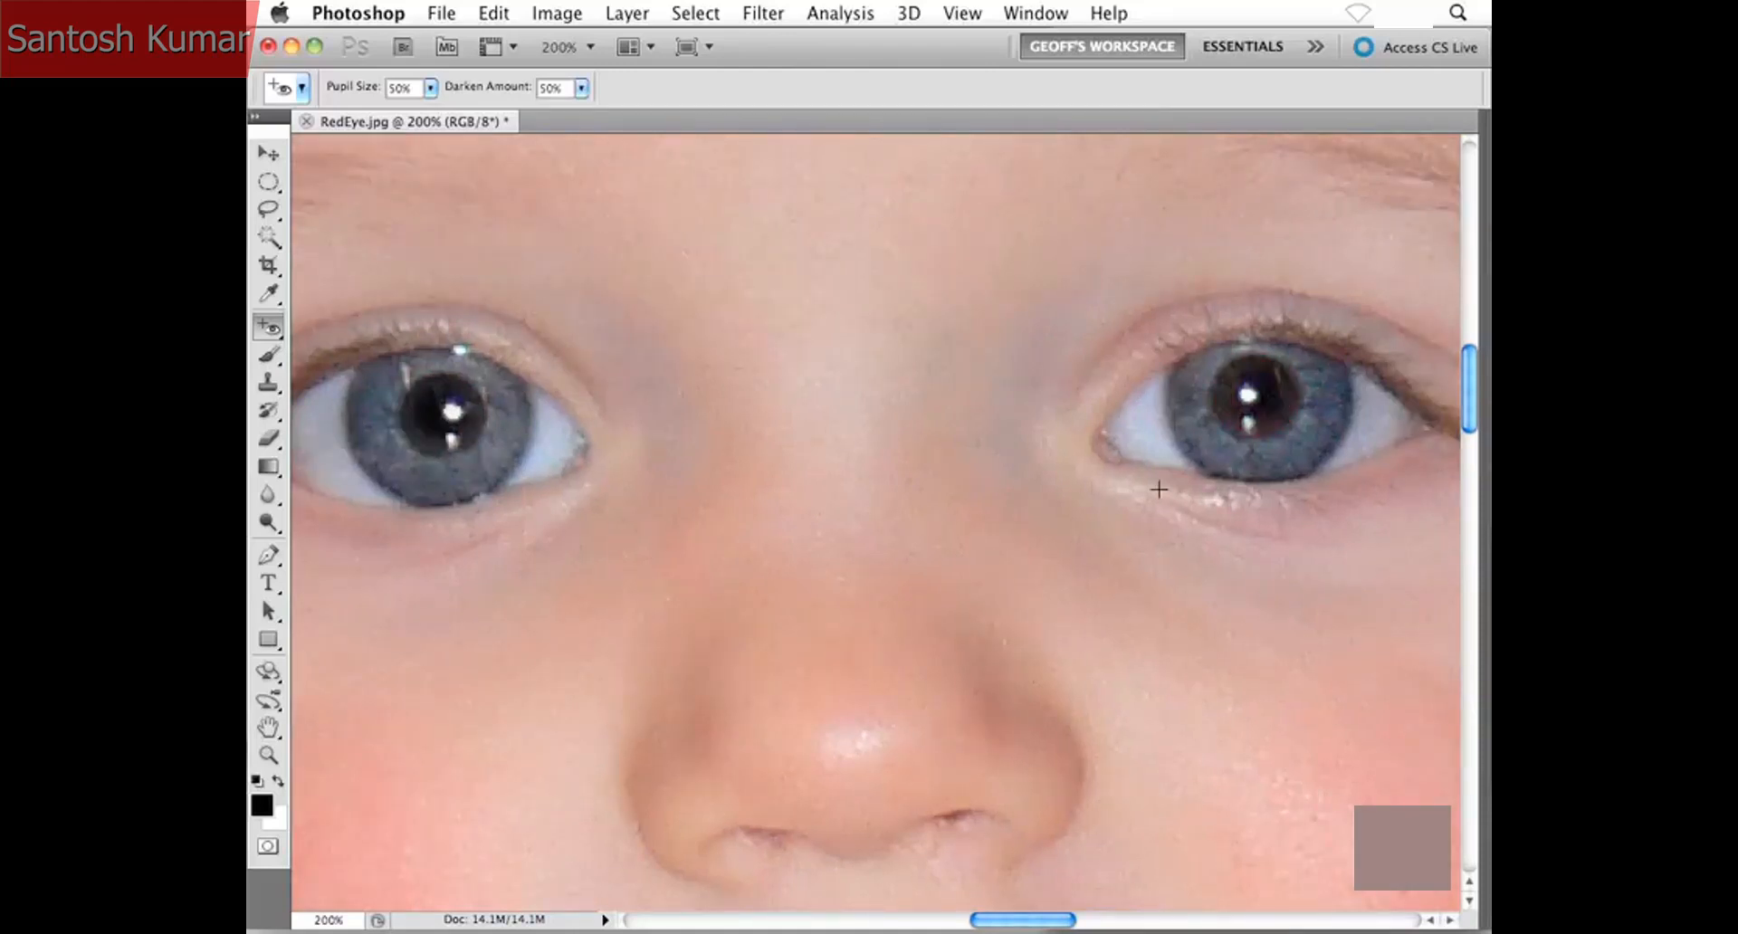
pyautogui.press('super+minus')
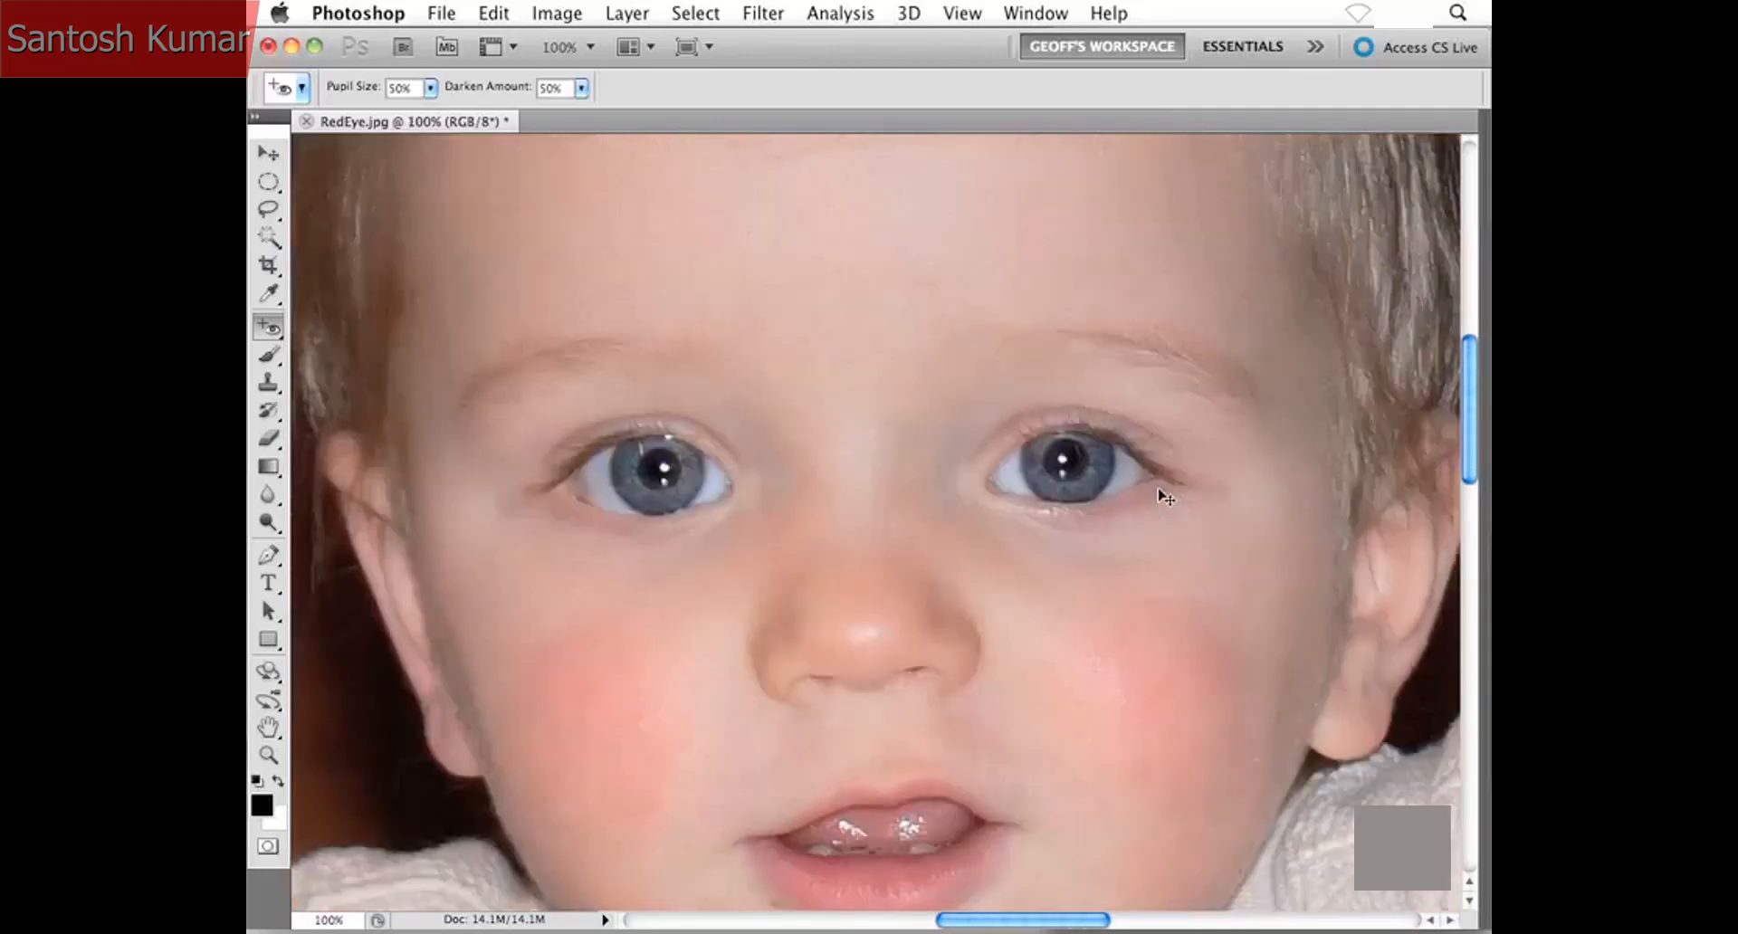
pyautogui.press('super+minus')
pyautogui.press('super+minus')
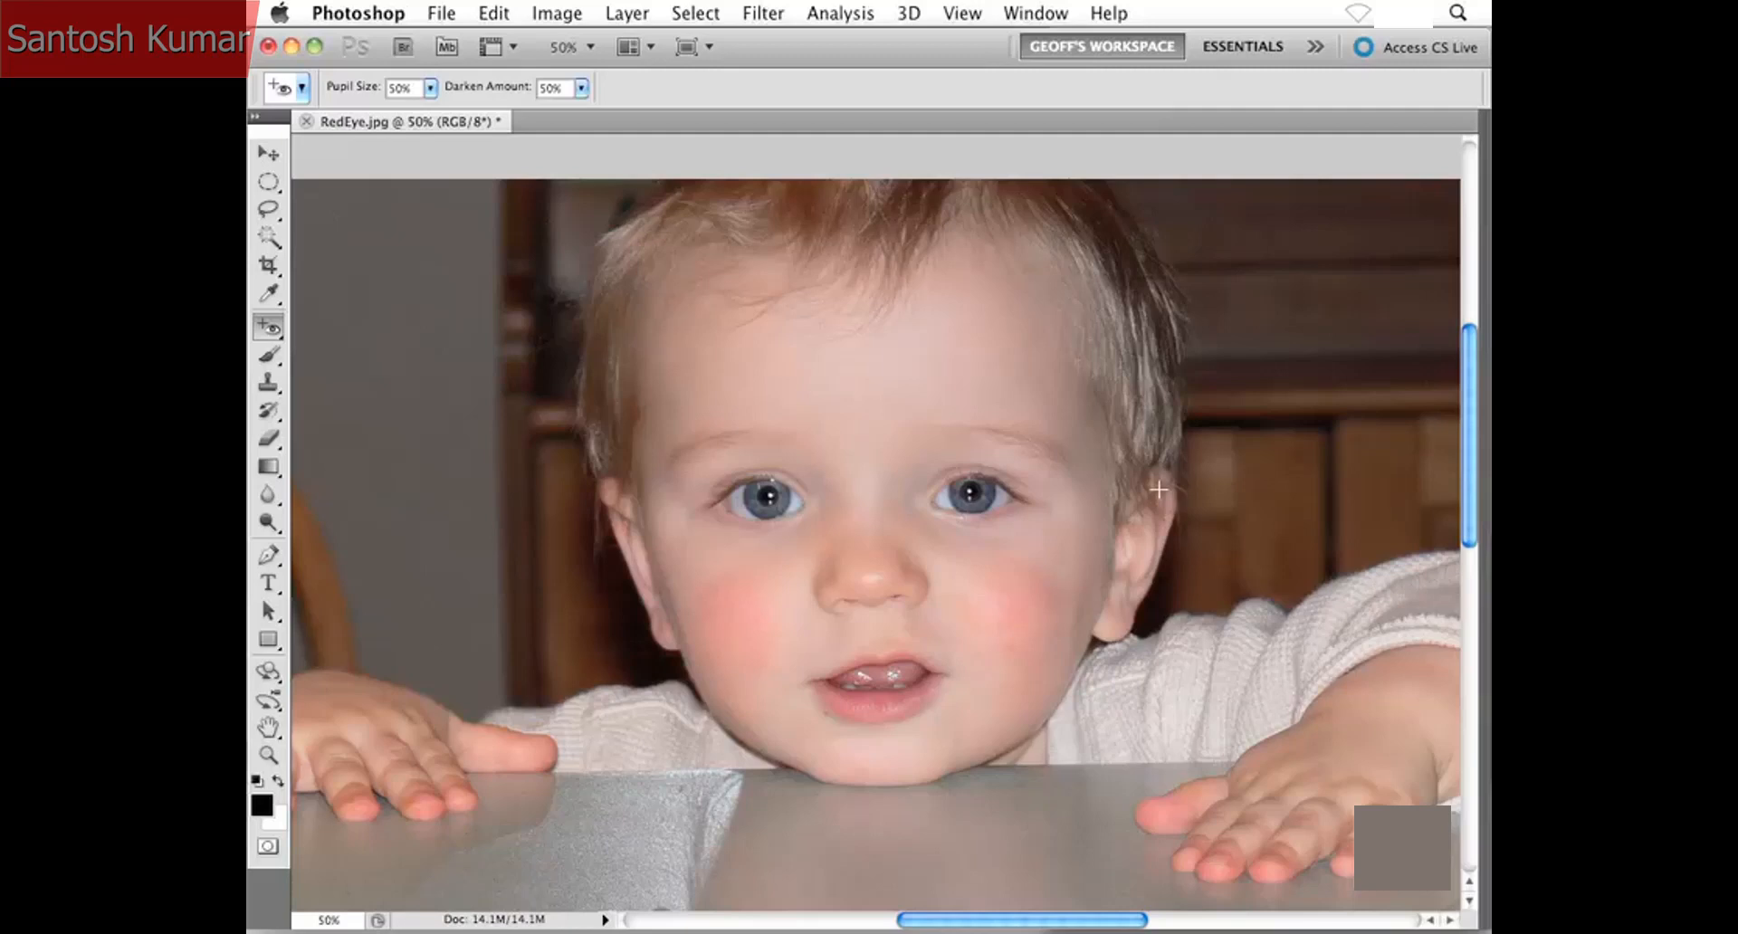
pyautogui.press('F12')
# - Remove the red from the pupil on the photo's left side by marking areas around it with the Red Eye Tool
pyautogui.press('super+plus')
pyautogui.press('super+plus')
pyautogui.press('super+plus')
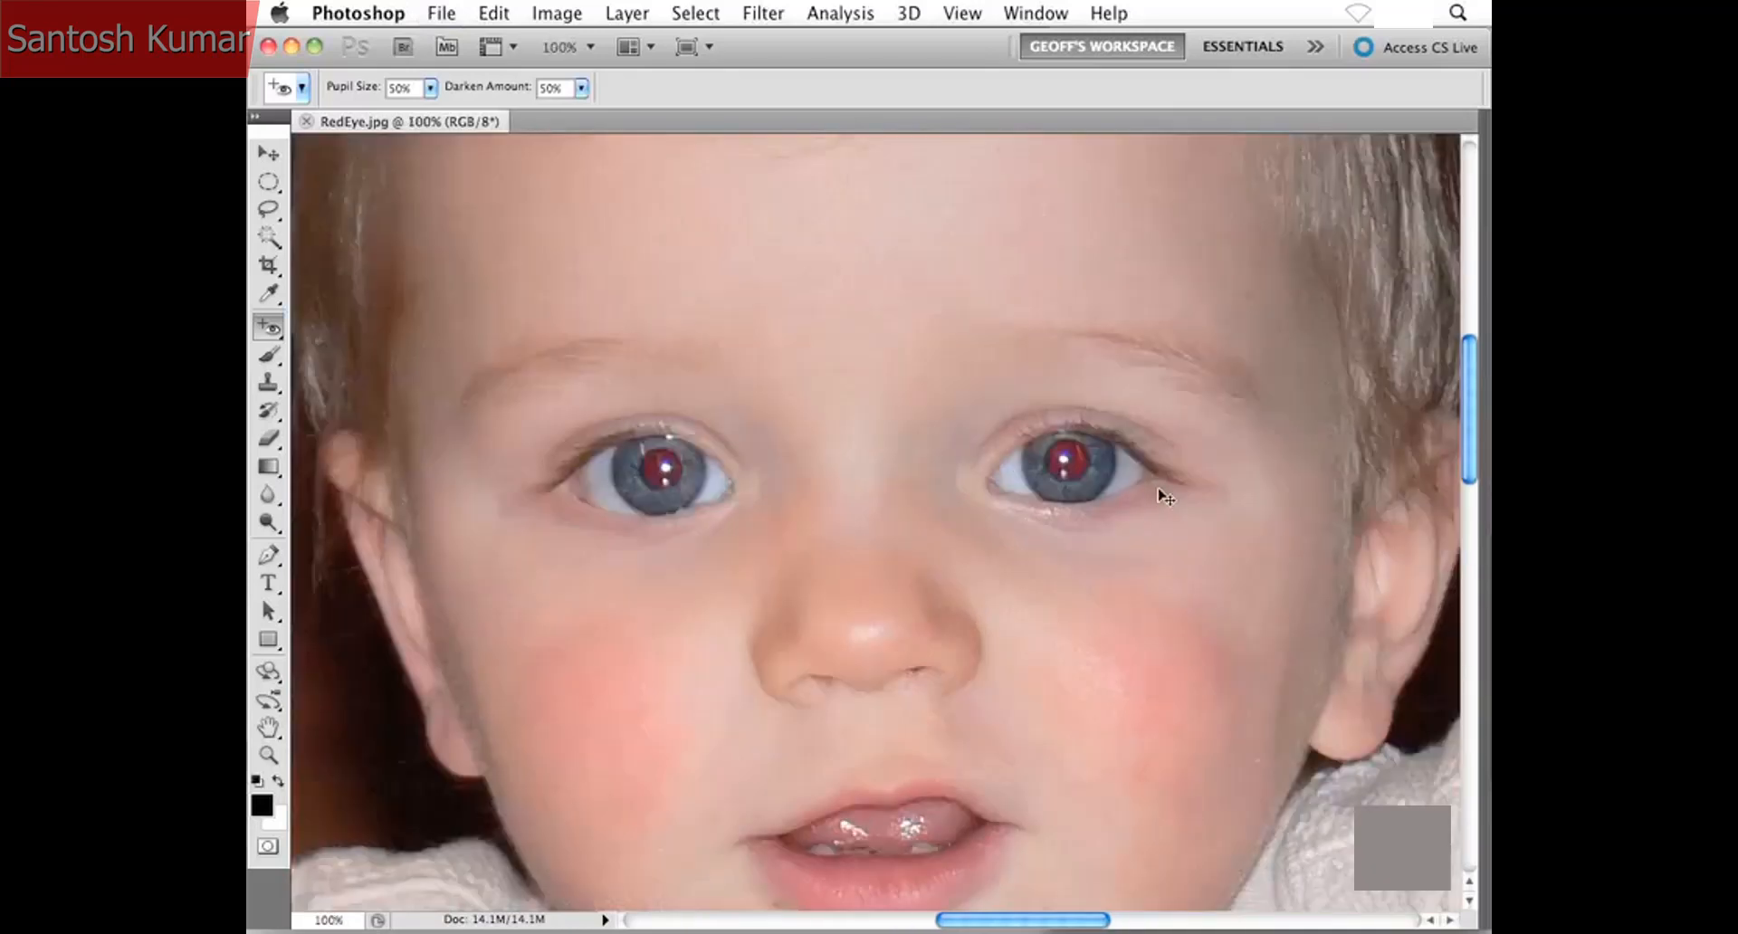
pyautogui.scroll(1, 905, 448)
pyautogui.hscroll(-1, 905, 448)
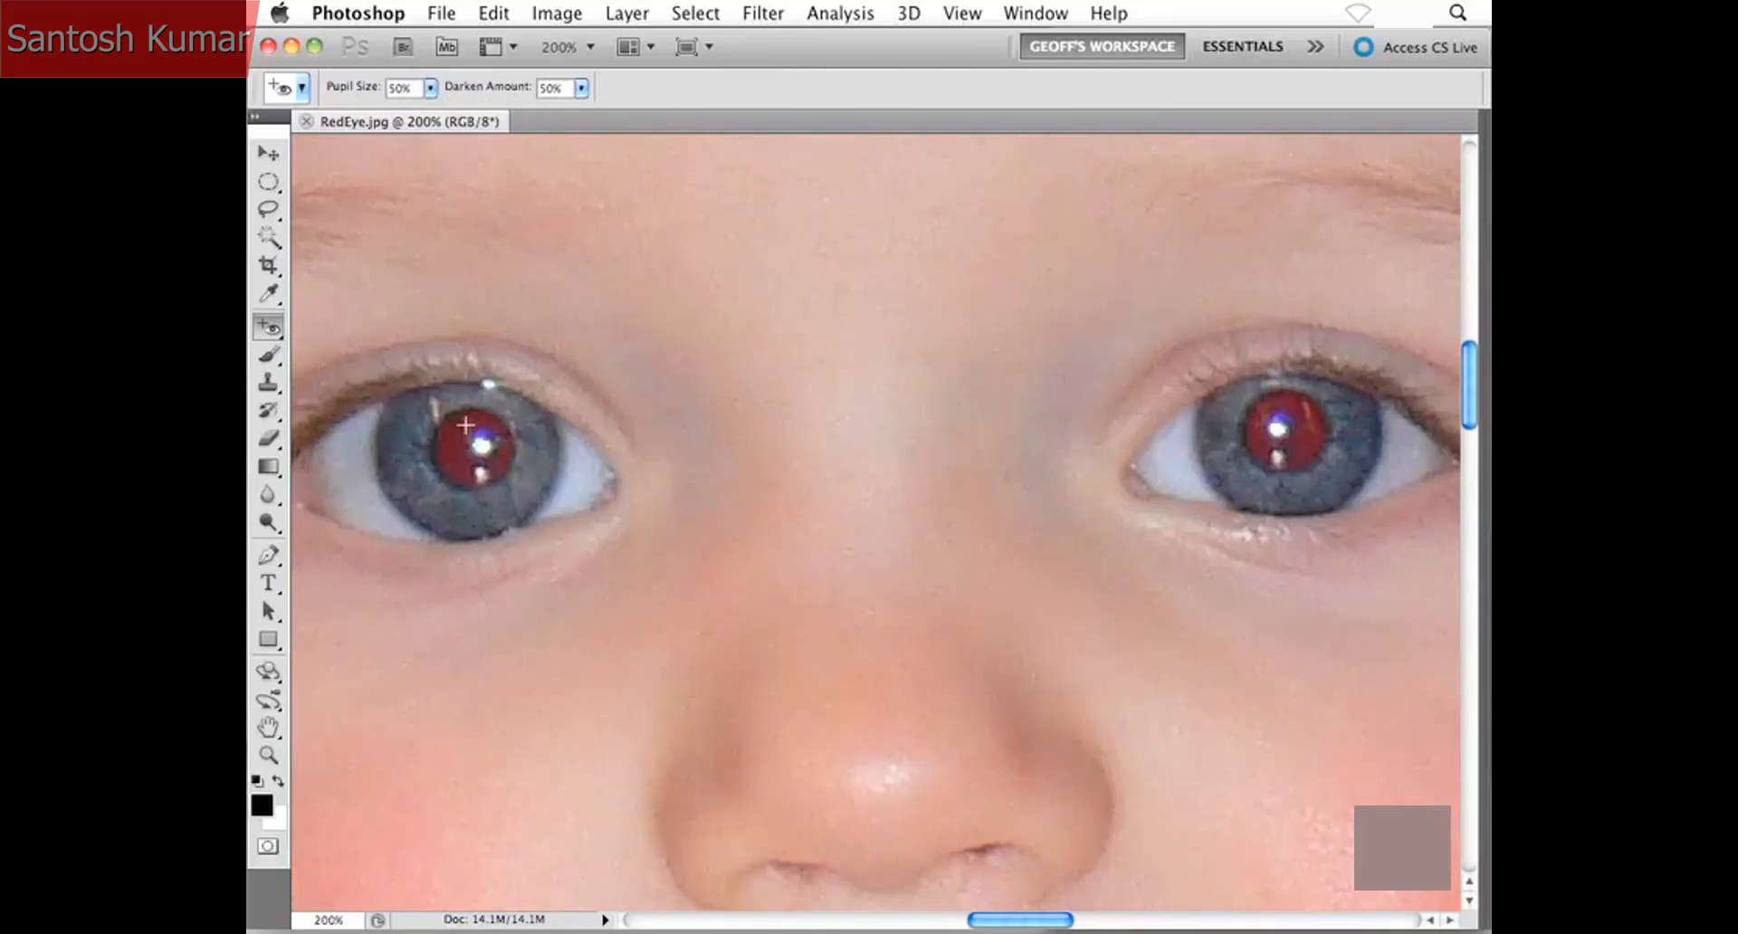
pyautogui.moveTo(422, 400); pyautogui.dragTo(522, 493)
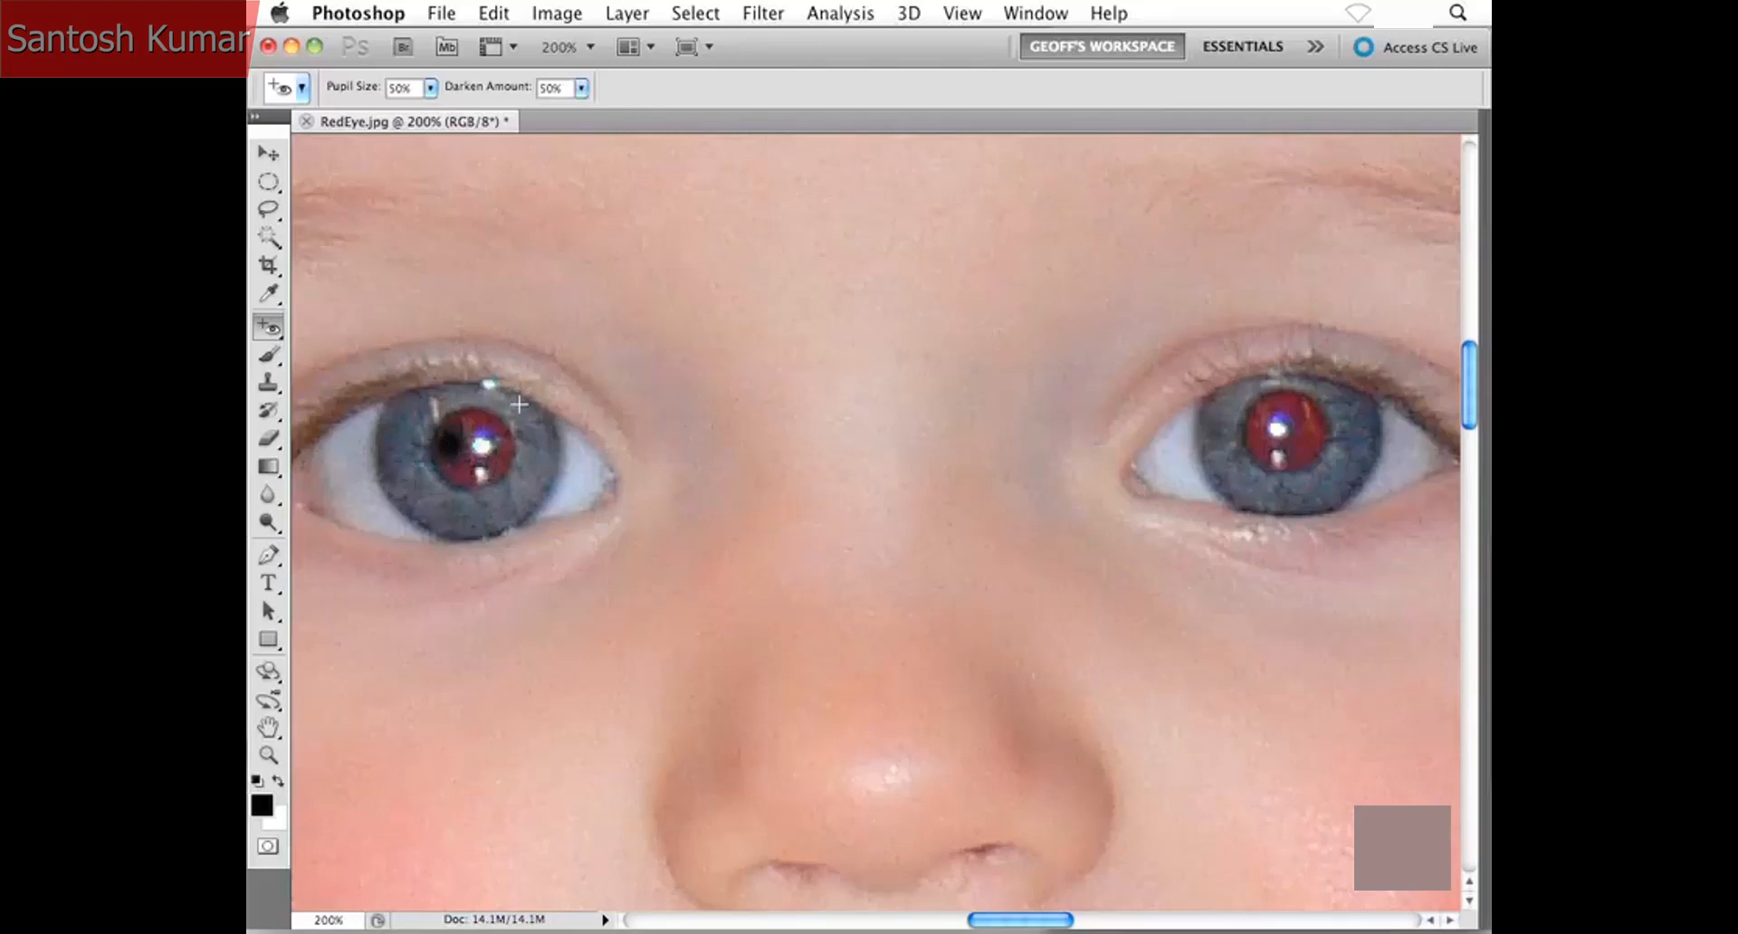
pyautogui.moveTo(519, 404); pyautogui.dragTo(433, 489)
pyautogui.click(473, 504)
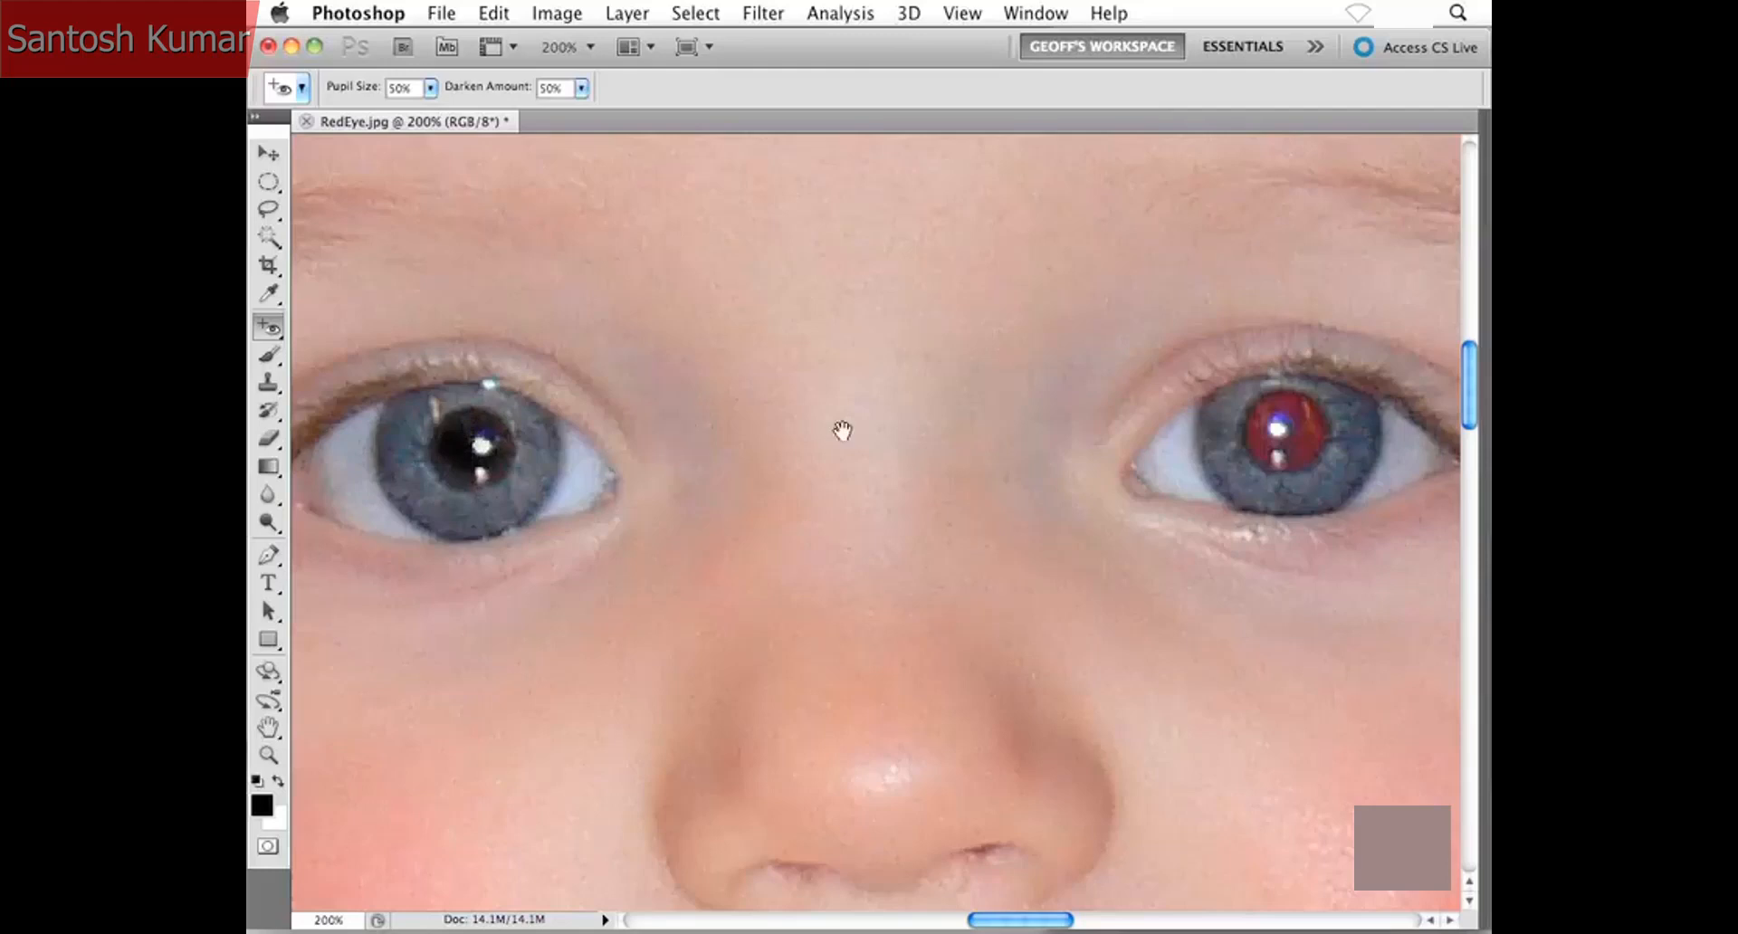
# - Remove the red from the pupil on the photo's right side, and revert the photo to its saved version
pyautogui.moveTo(842, 430); pyautogui.dragTo(760, 422)
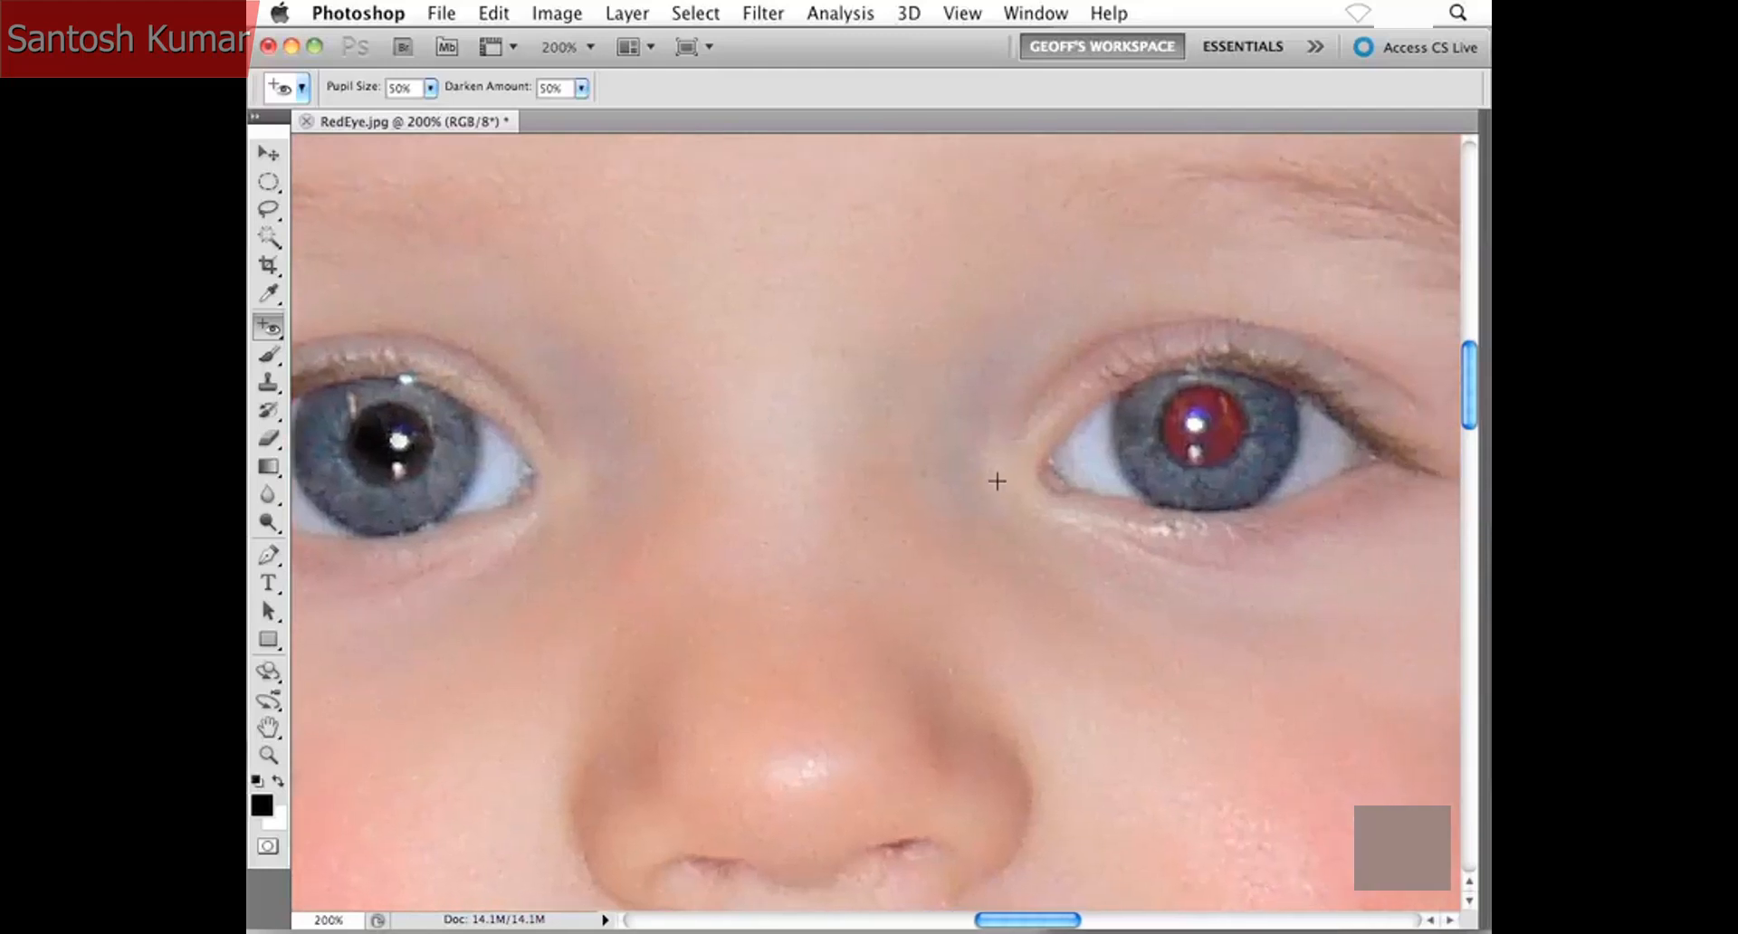
pyautogui.moveTo(954, 473); pyautogui.dragTo(796, 438)
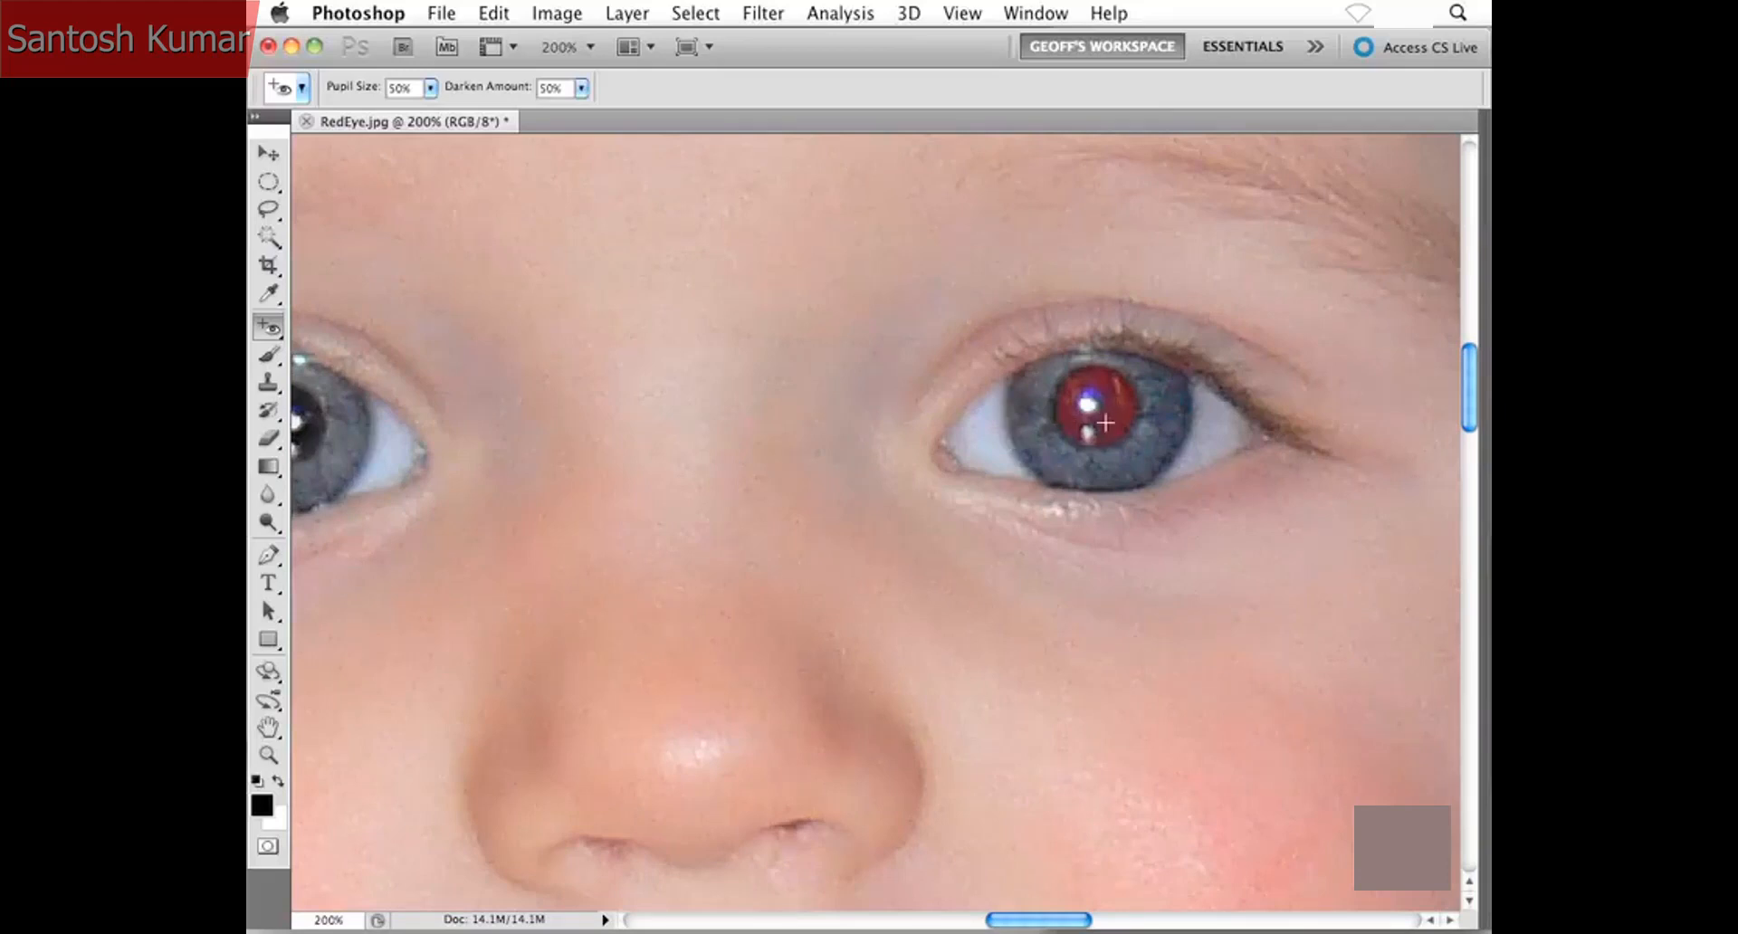
pyautogui.click(981, 440)
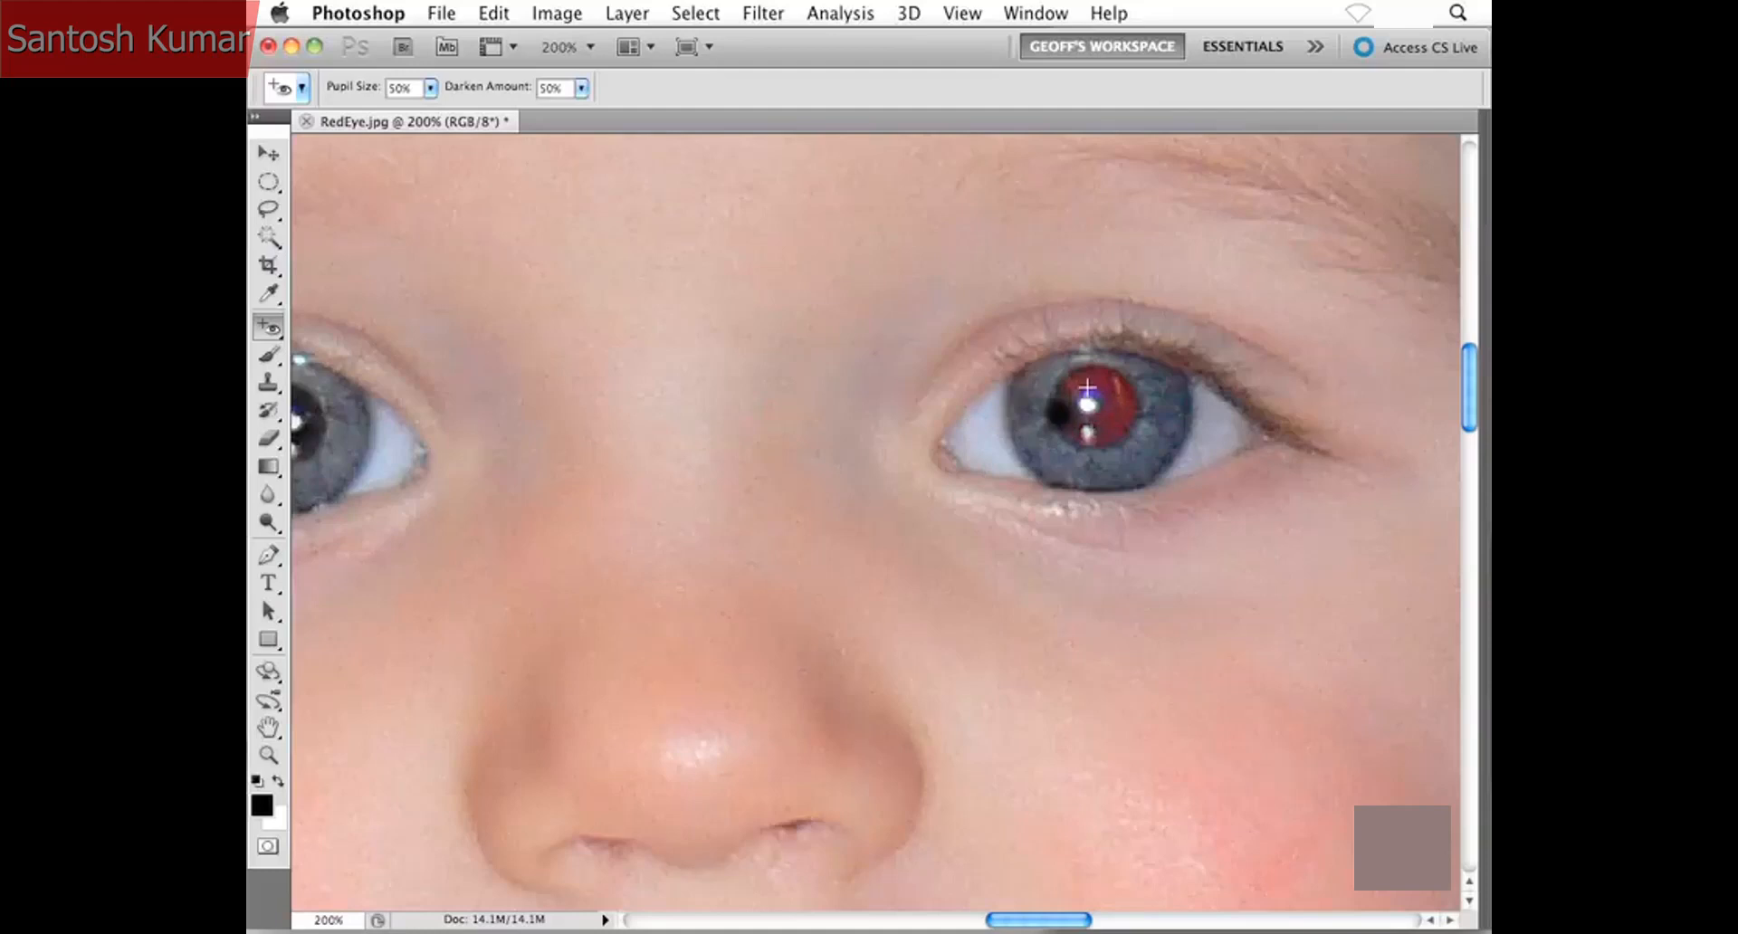
pyautogui.click(1087, 387)
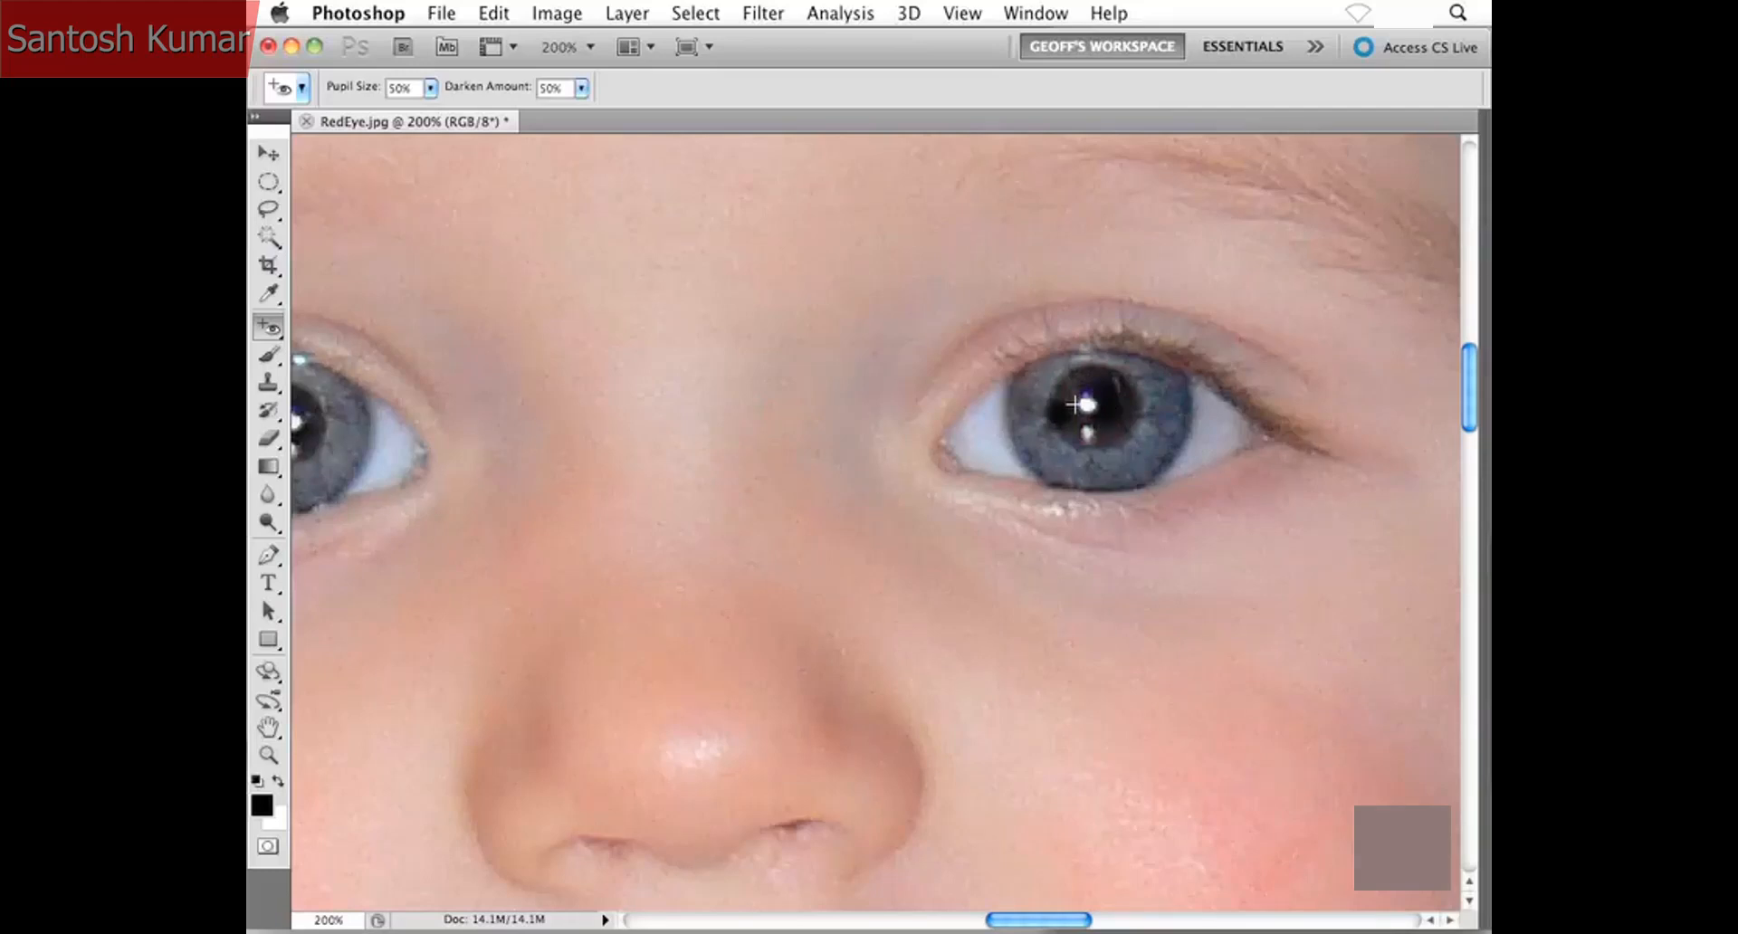
pyautogui.press('F12')
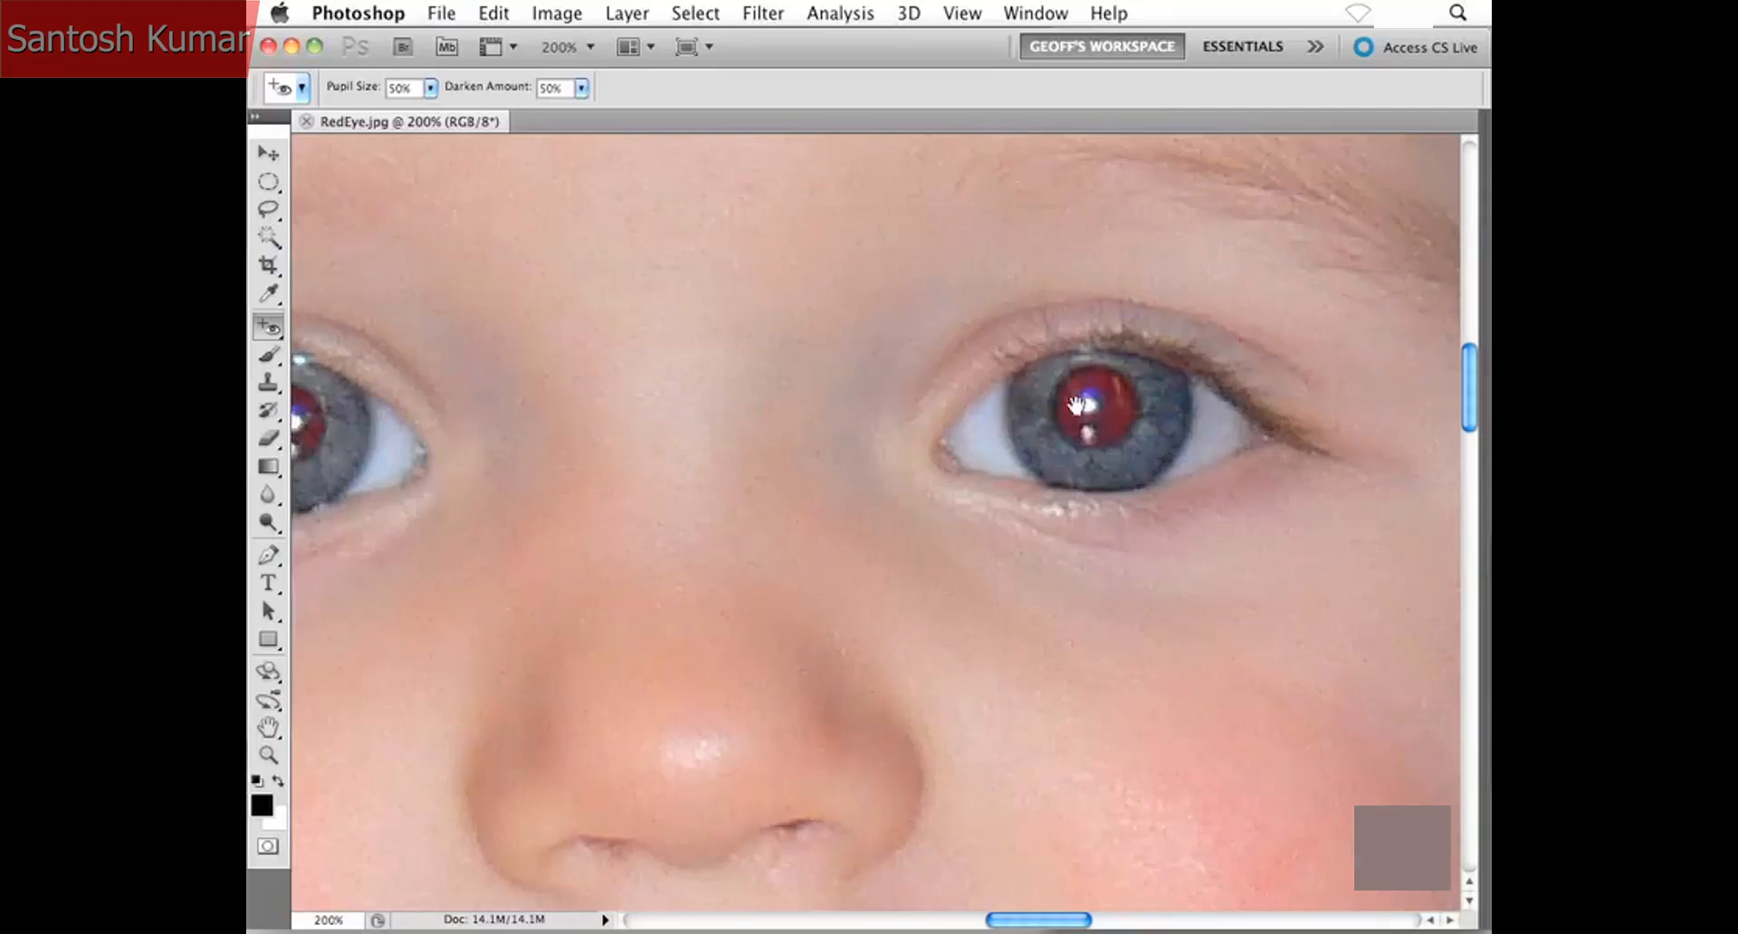
# - Correct the red eye in both of the child's pupils using 50% pupil size and 50% darken amount
pyautogui.moveTo(757, 450); pyautogui.dragTo(943, 441)
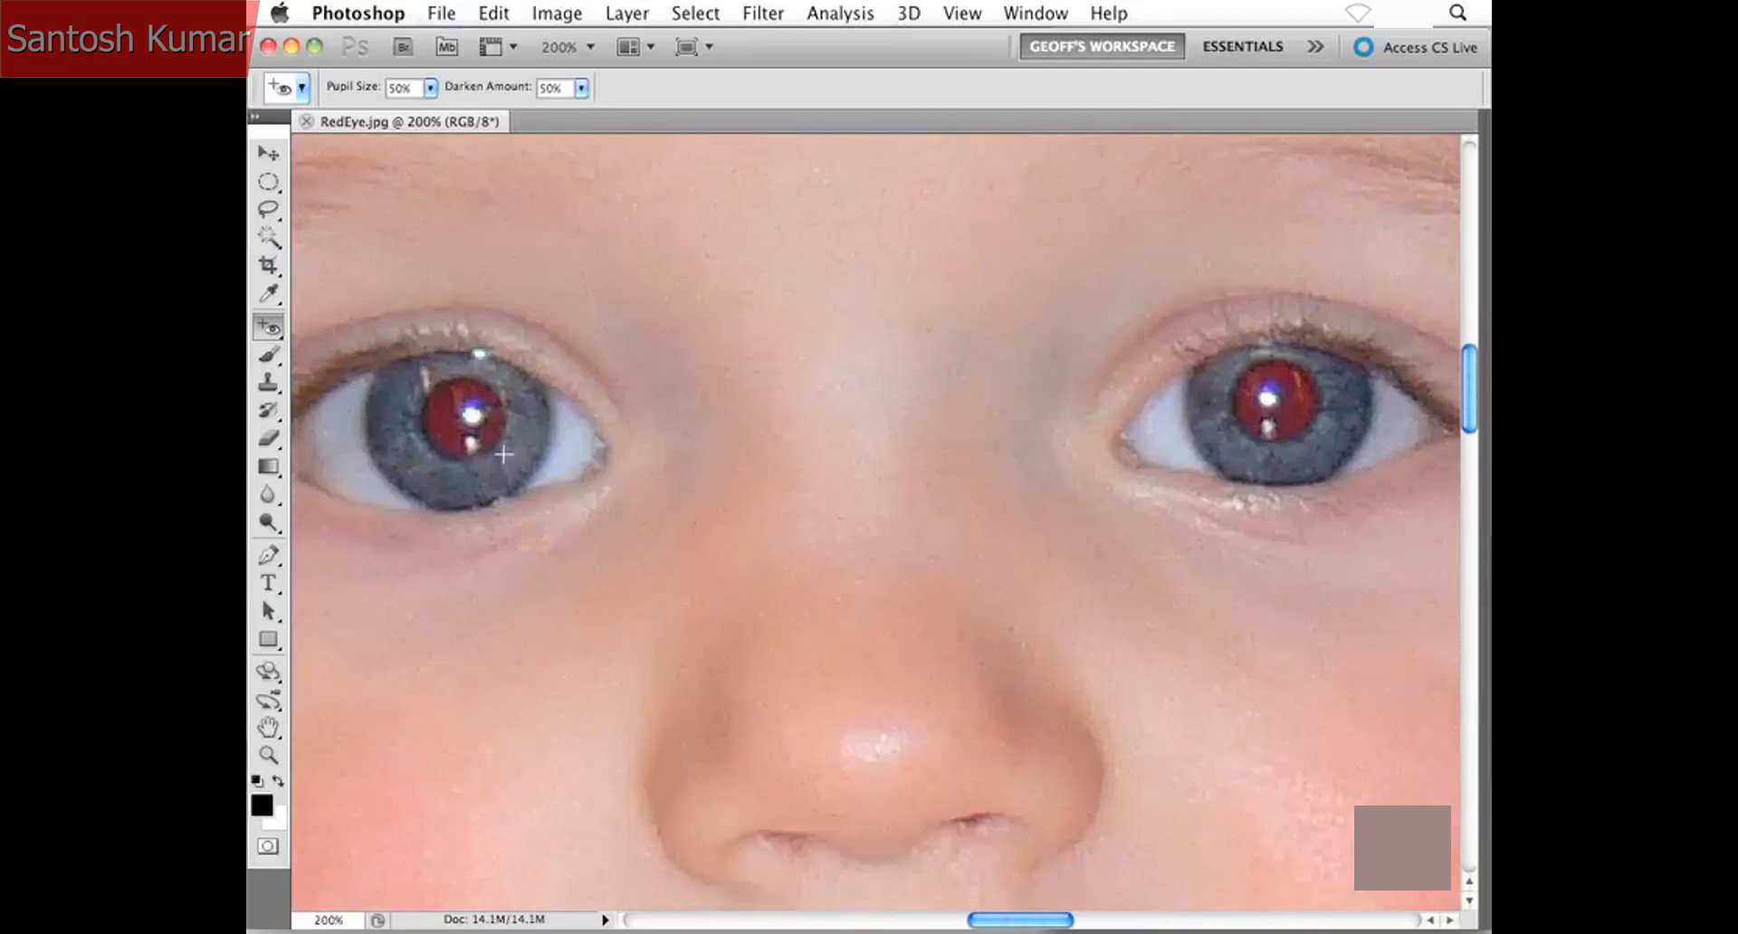
pyautogui.click(447, 418)
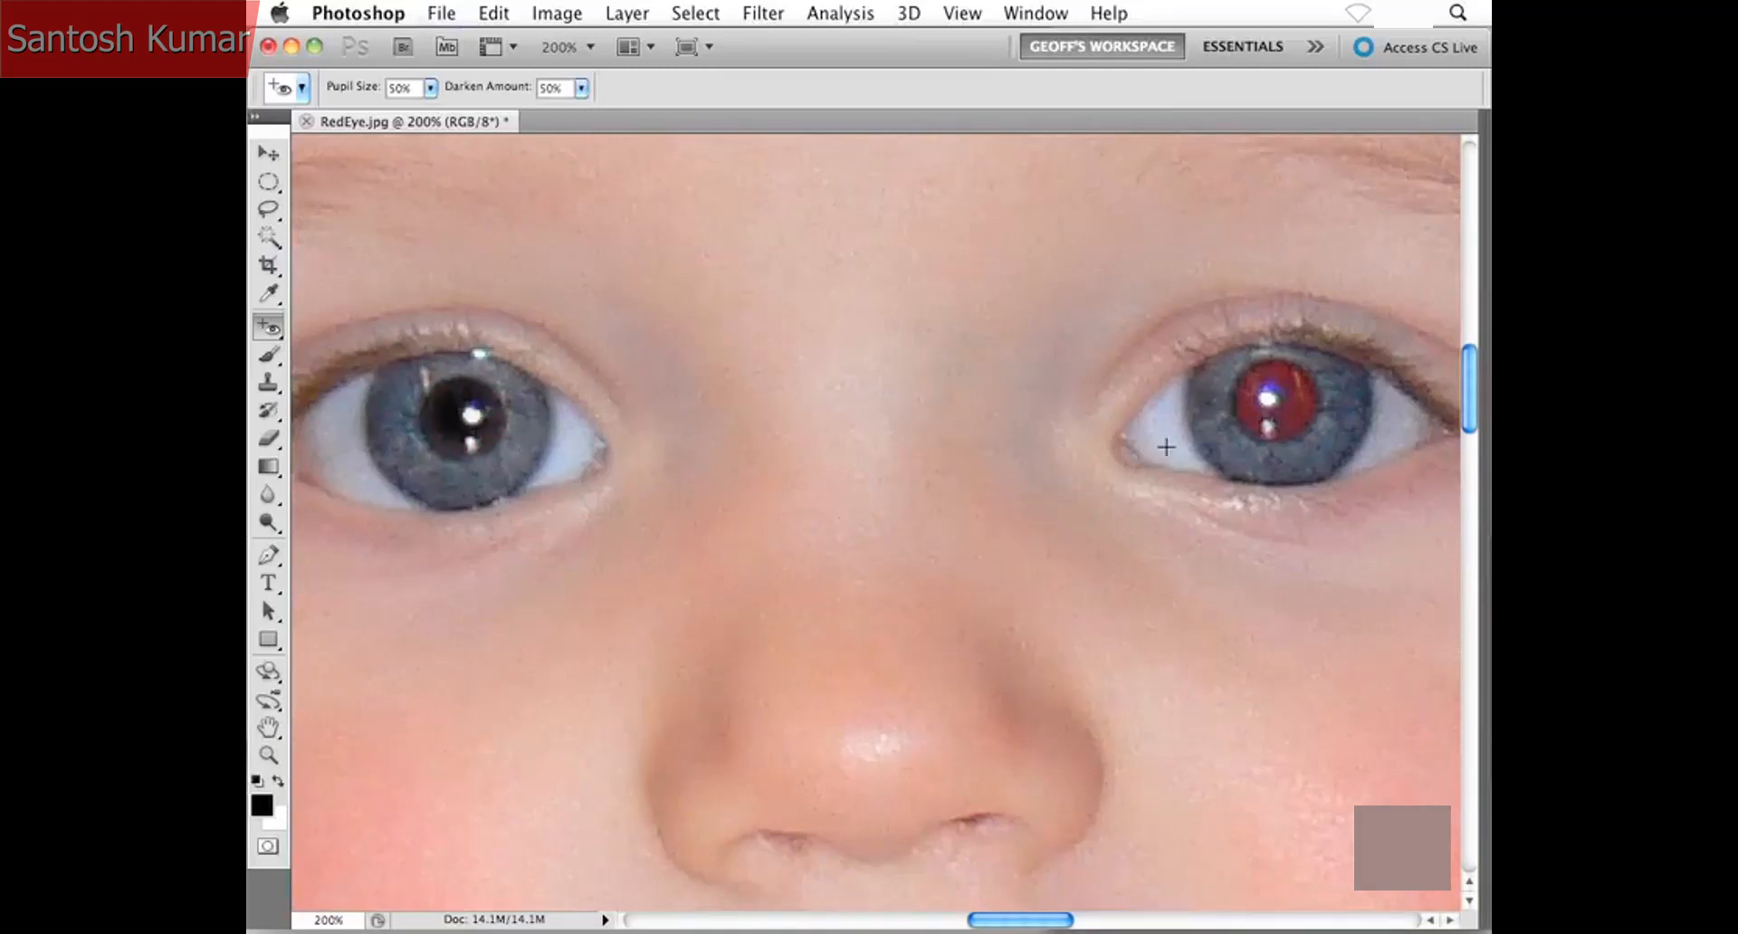
pyautogui.click(1301, 400)
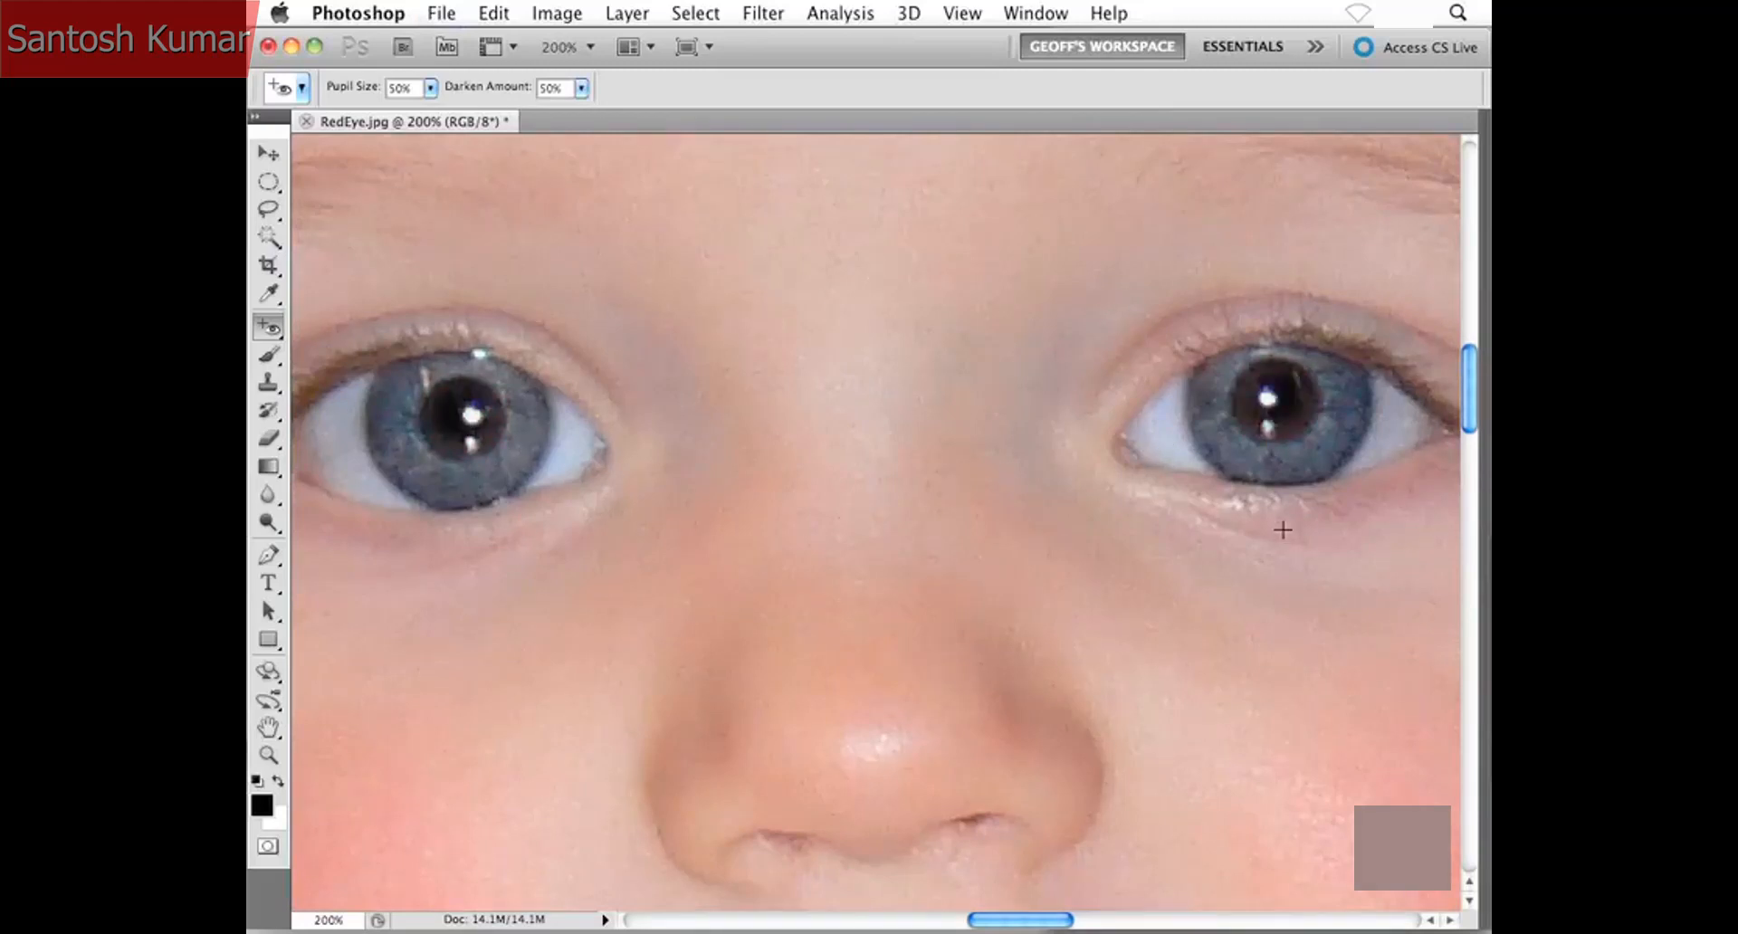
pyautogui.press('super+minus')
pyautogui.press('super+minus')
pyautogui.press('super+minus')
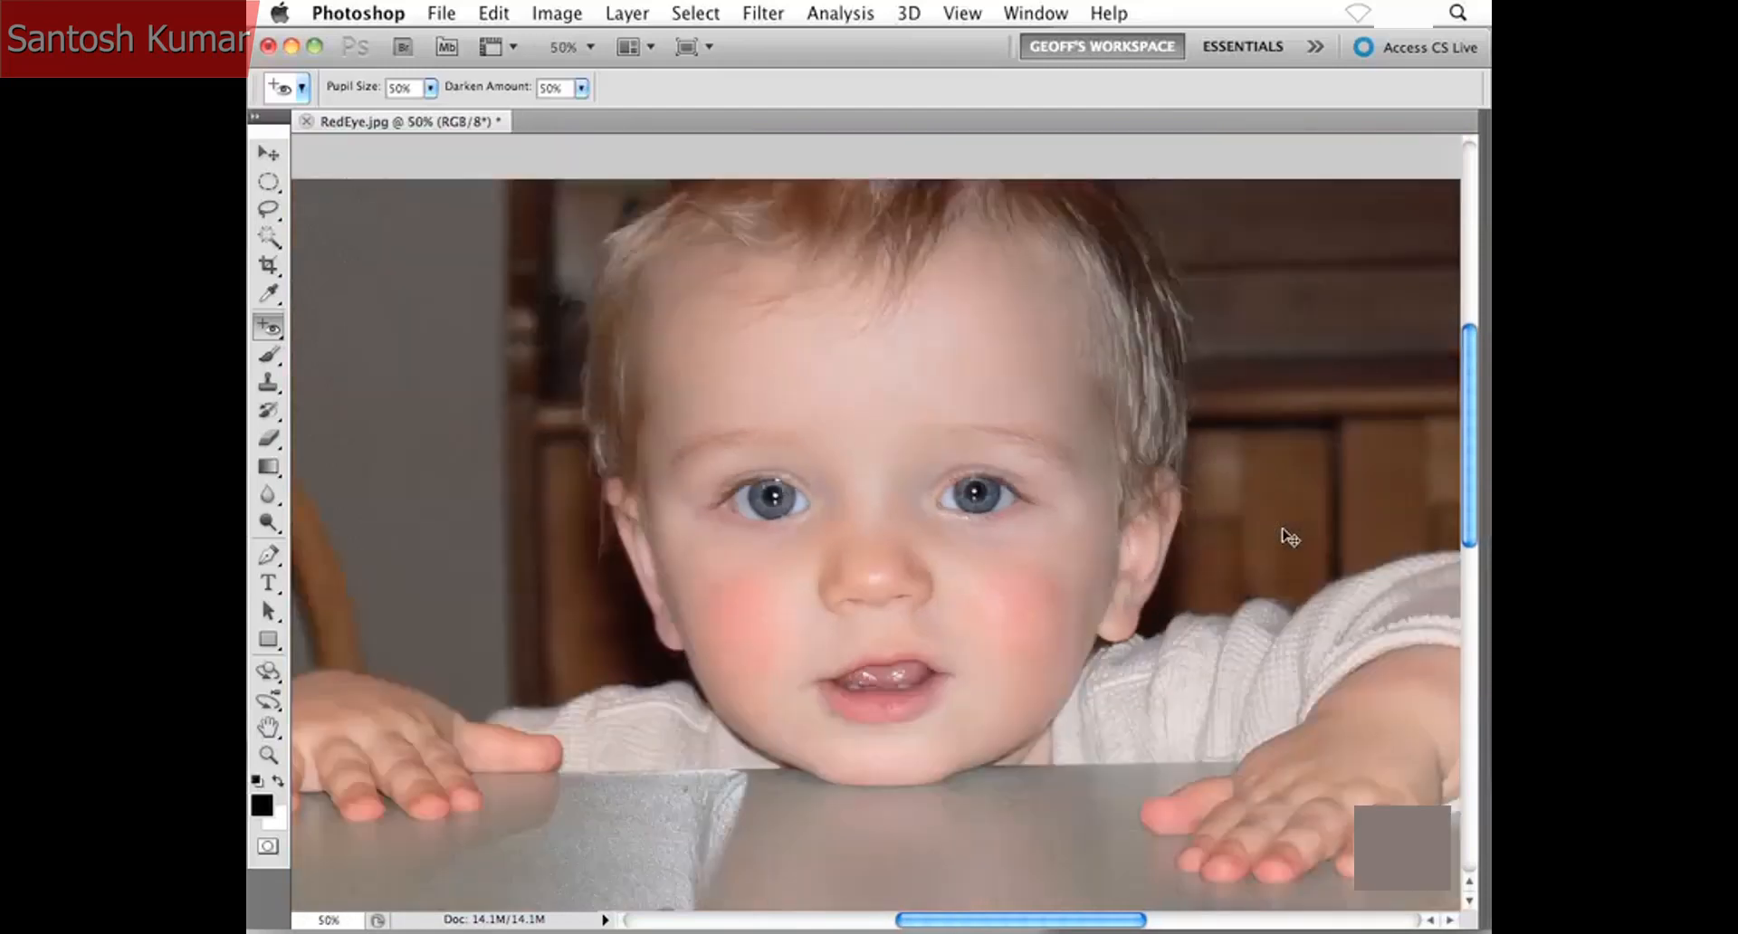
pyautogui.press('super+minus')
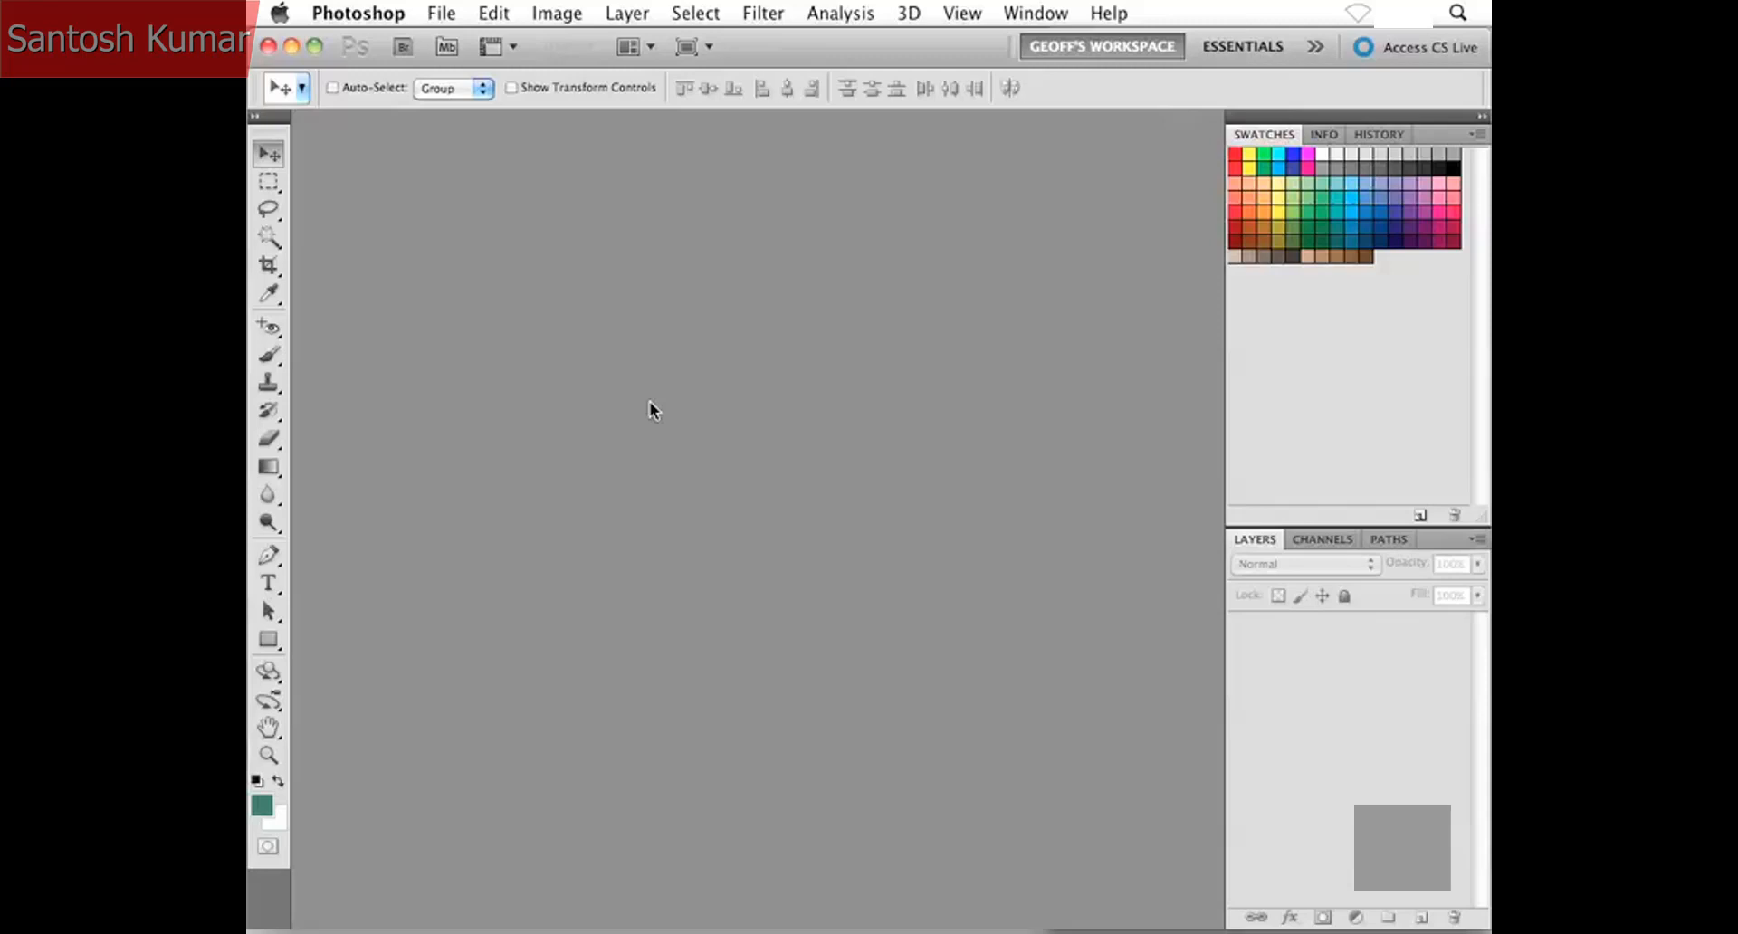
# - Open Retouch1.jpg from the Project Files folder, and hide the swatches and layers panels to enlarge the workspace
pyautogui.press('super+o')
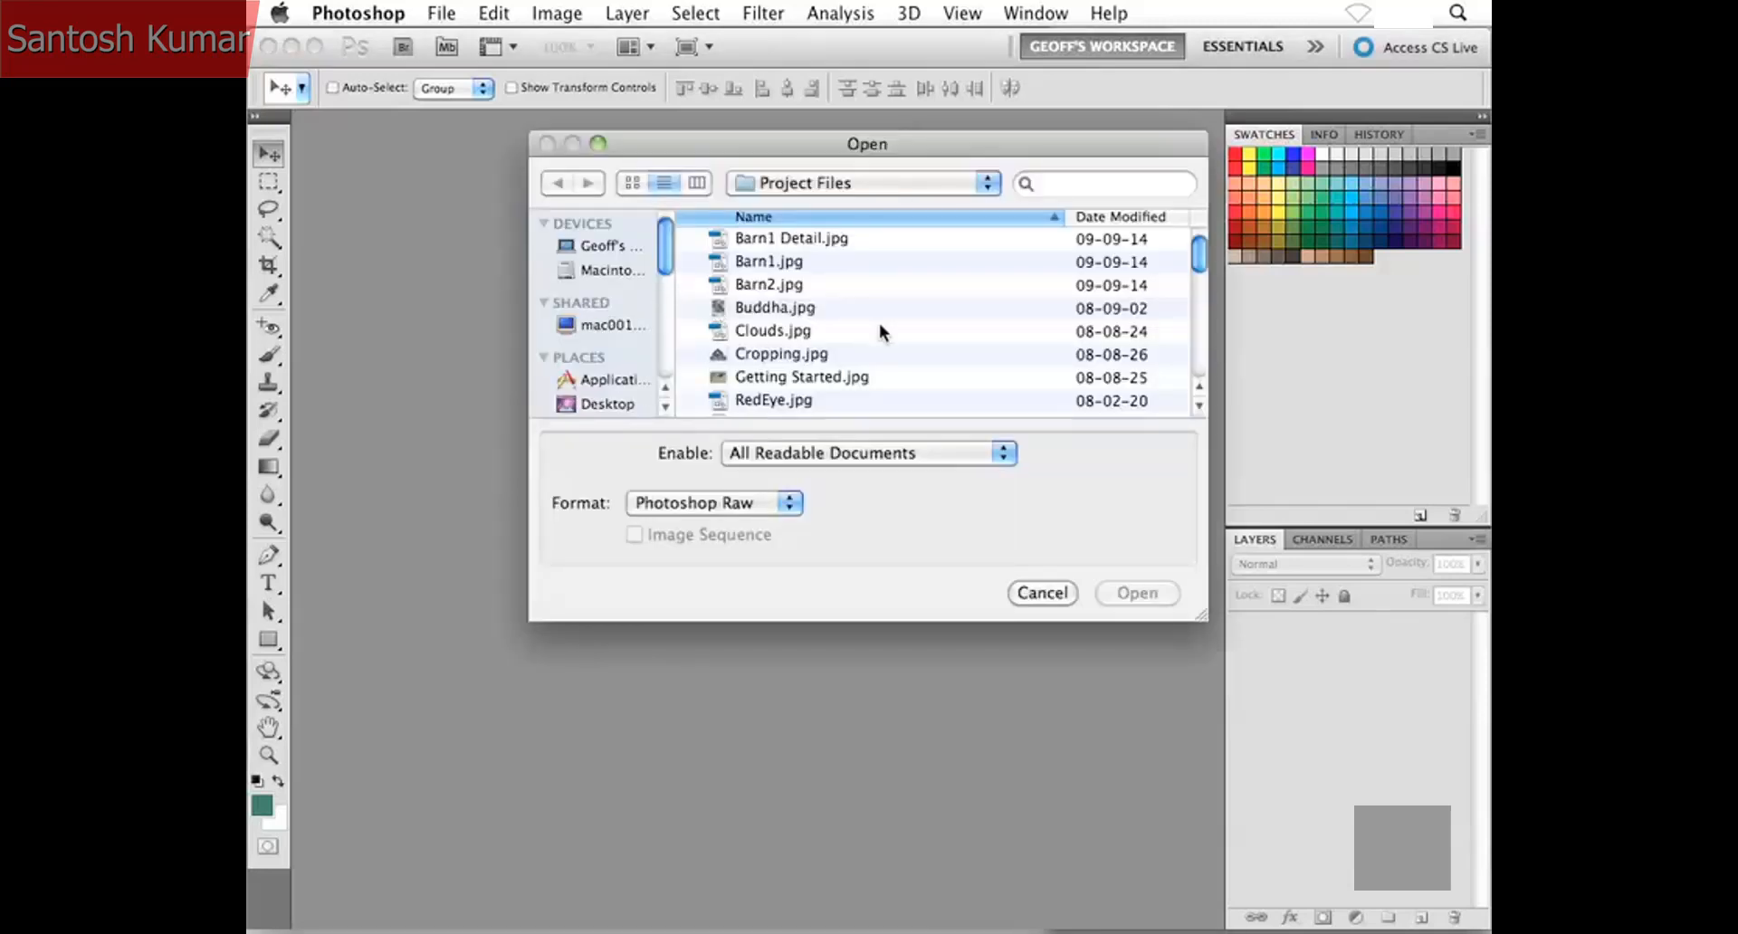
pyautogui.scroll(-3, 880, 324)
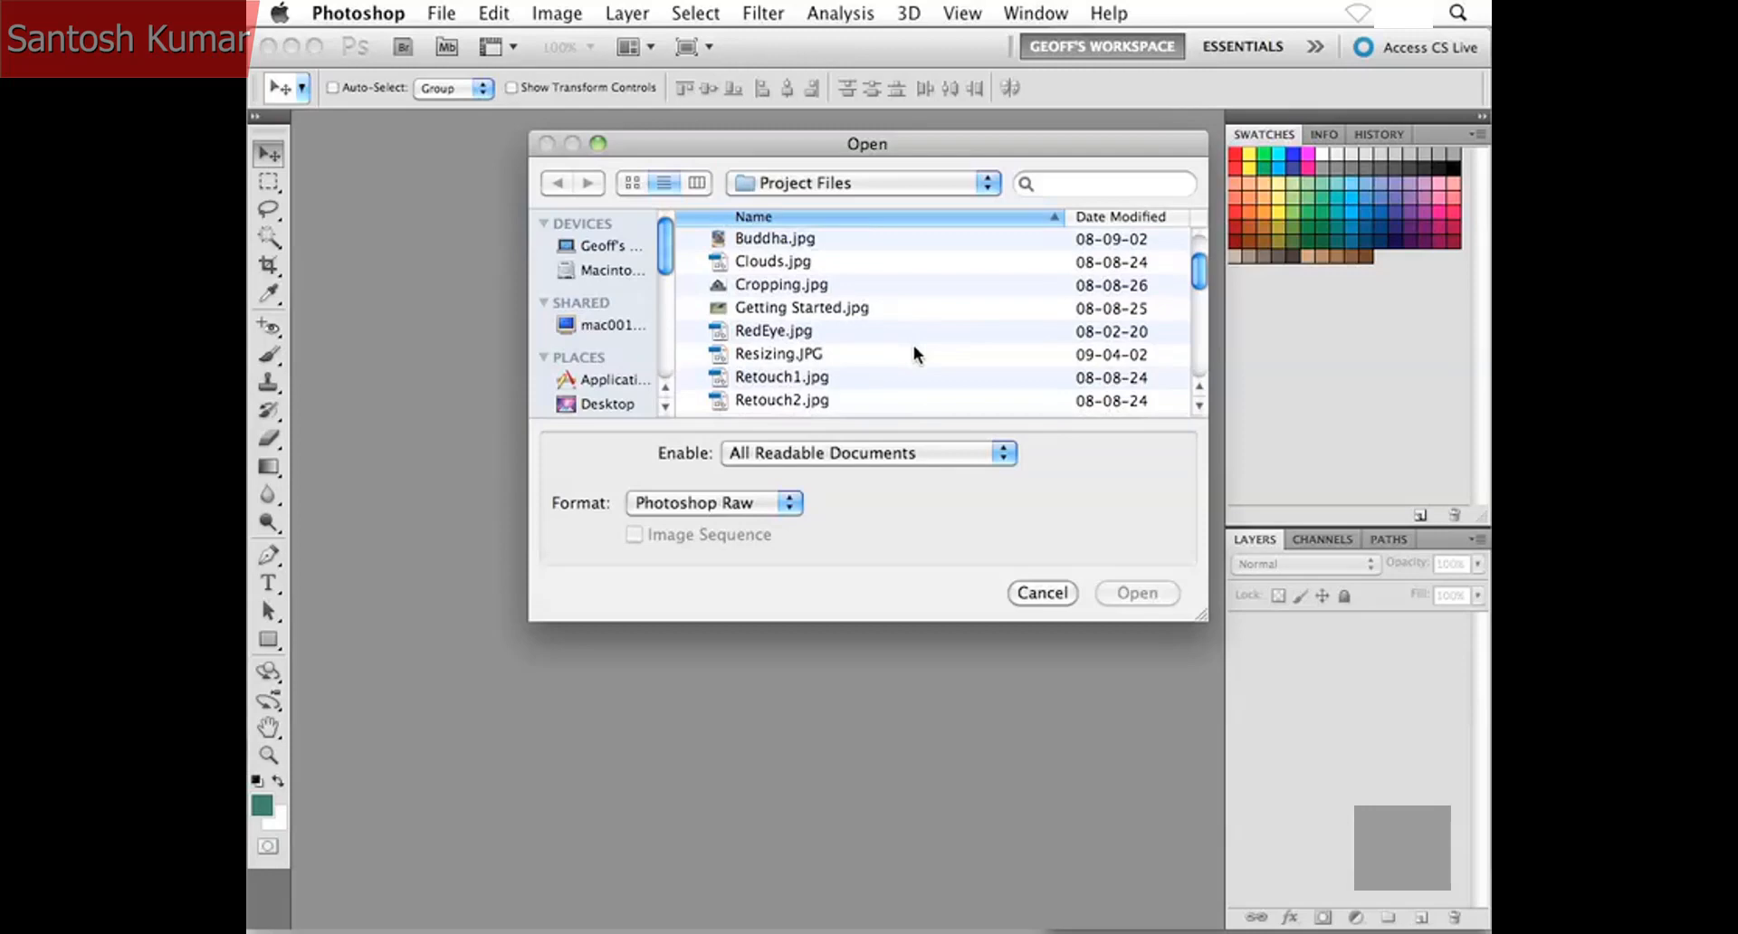
pyautogui.click(815, 379)
pyautogui.scroll(-1, 927, 372)
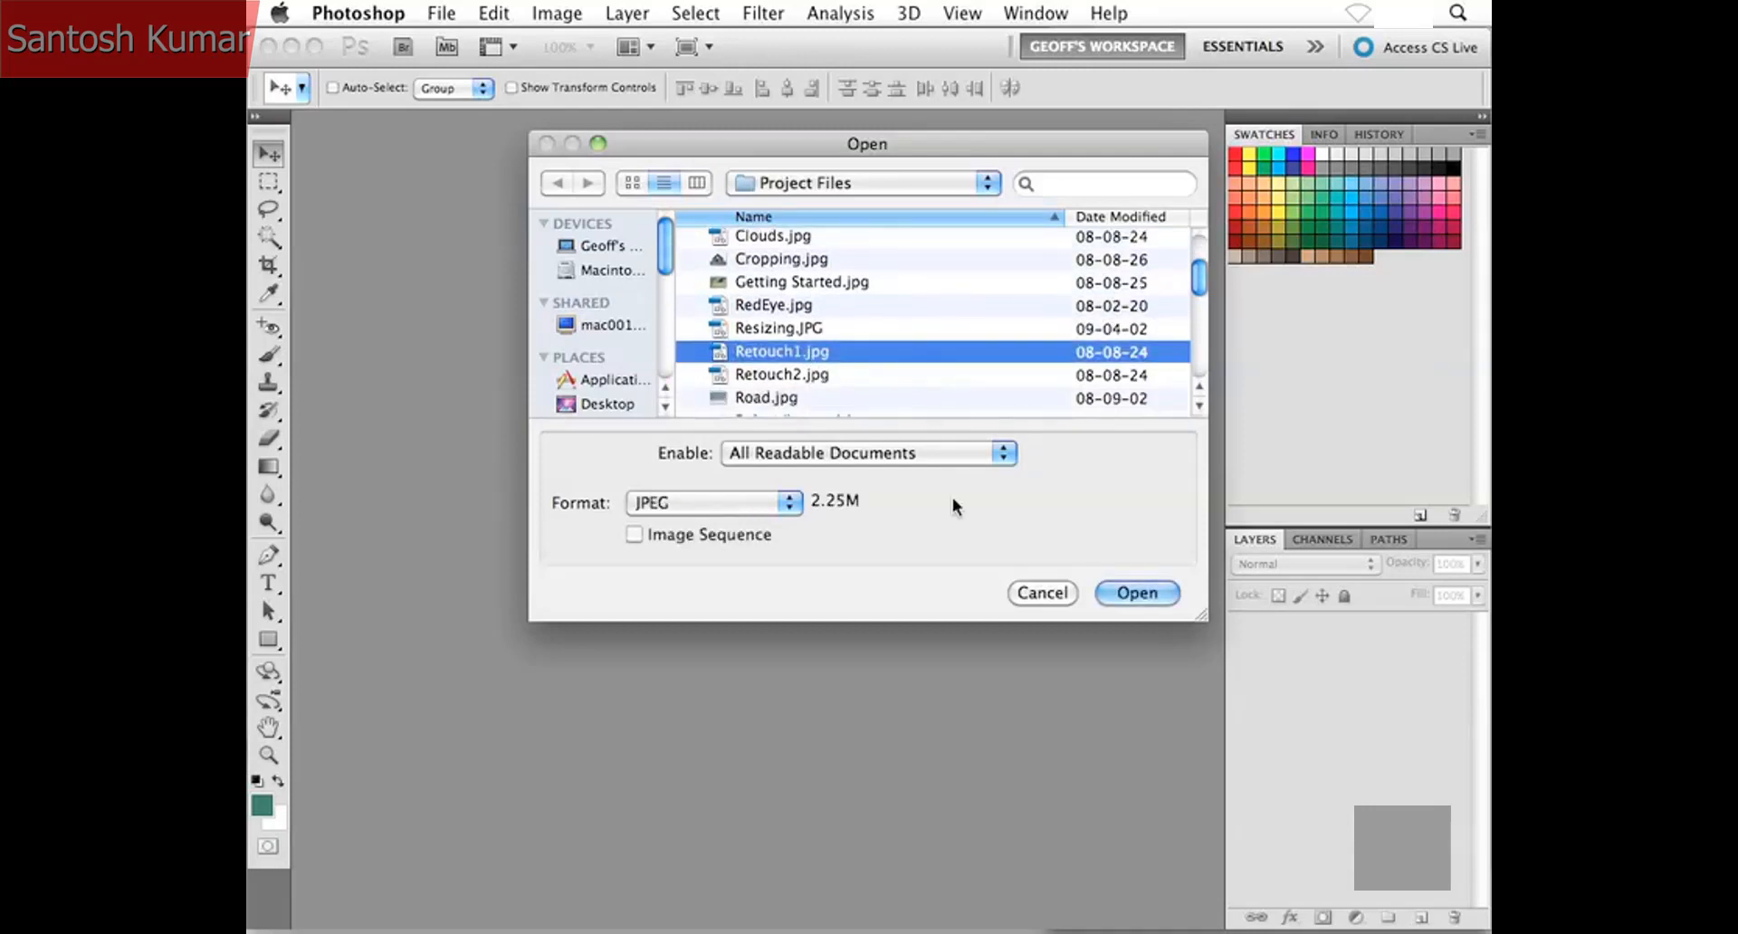
pyautogui.click(1131, 594)
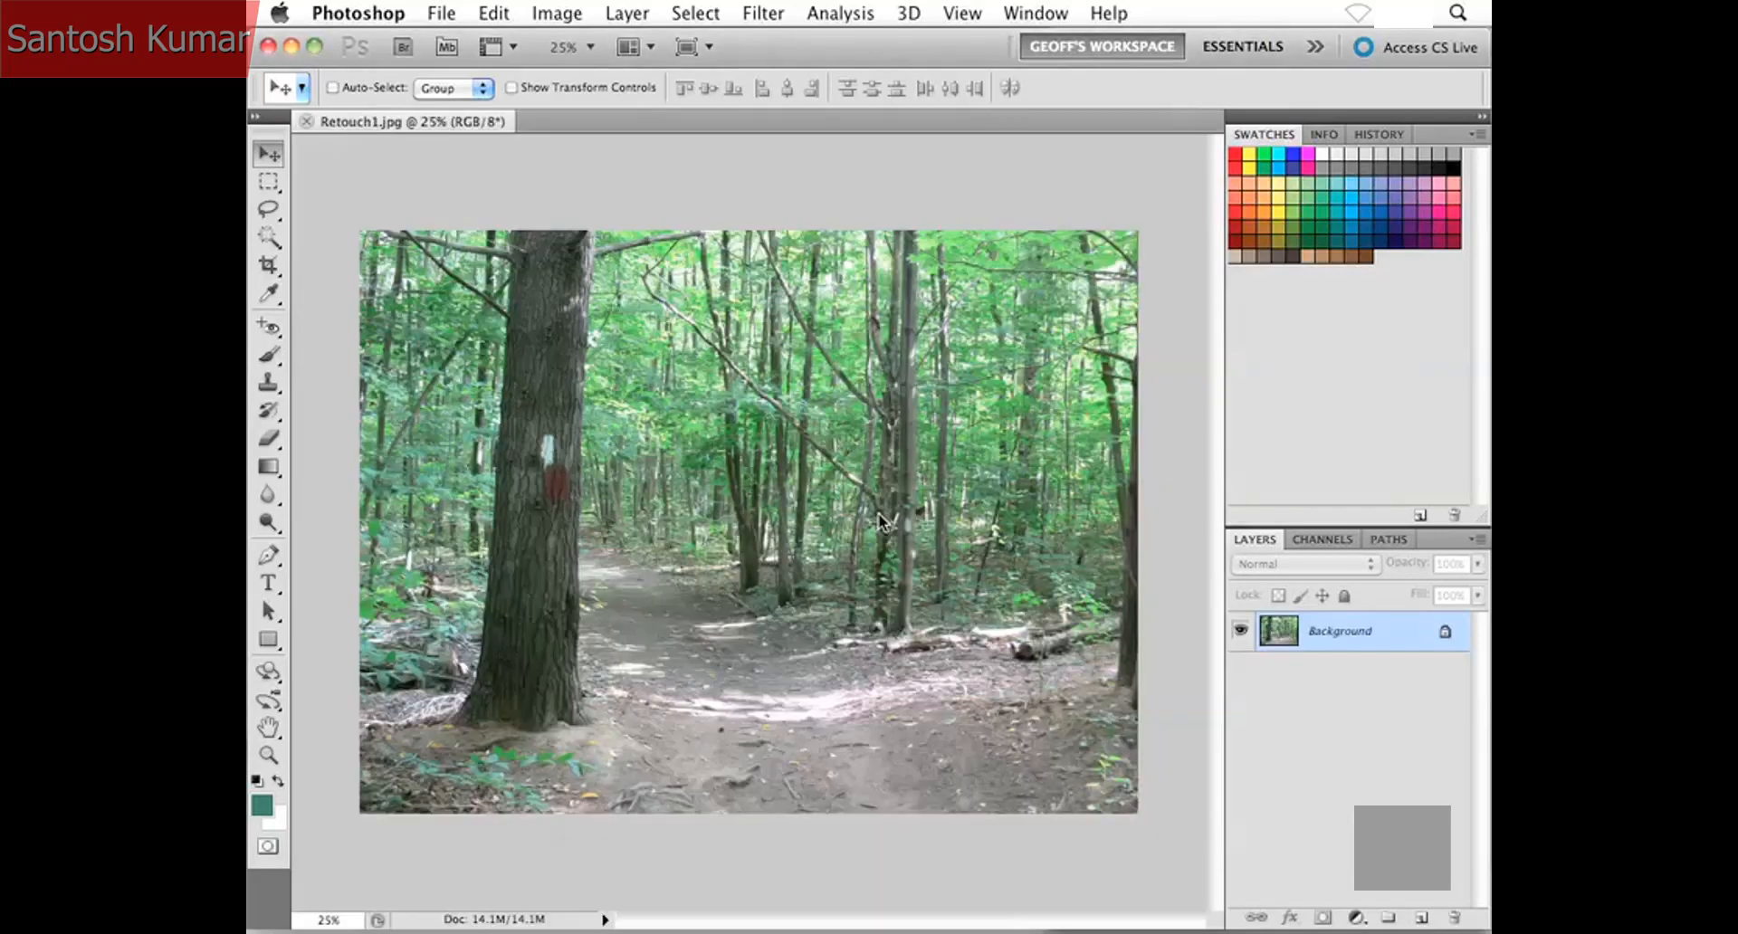
pyautogui.hotkey('shift', 'Tab')
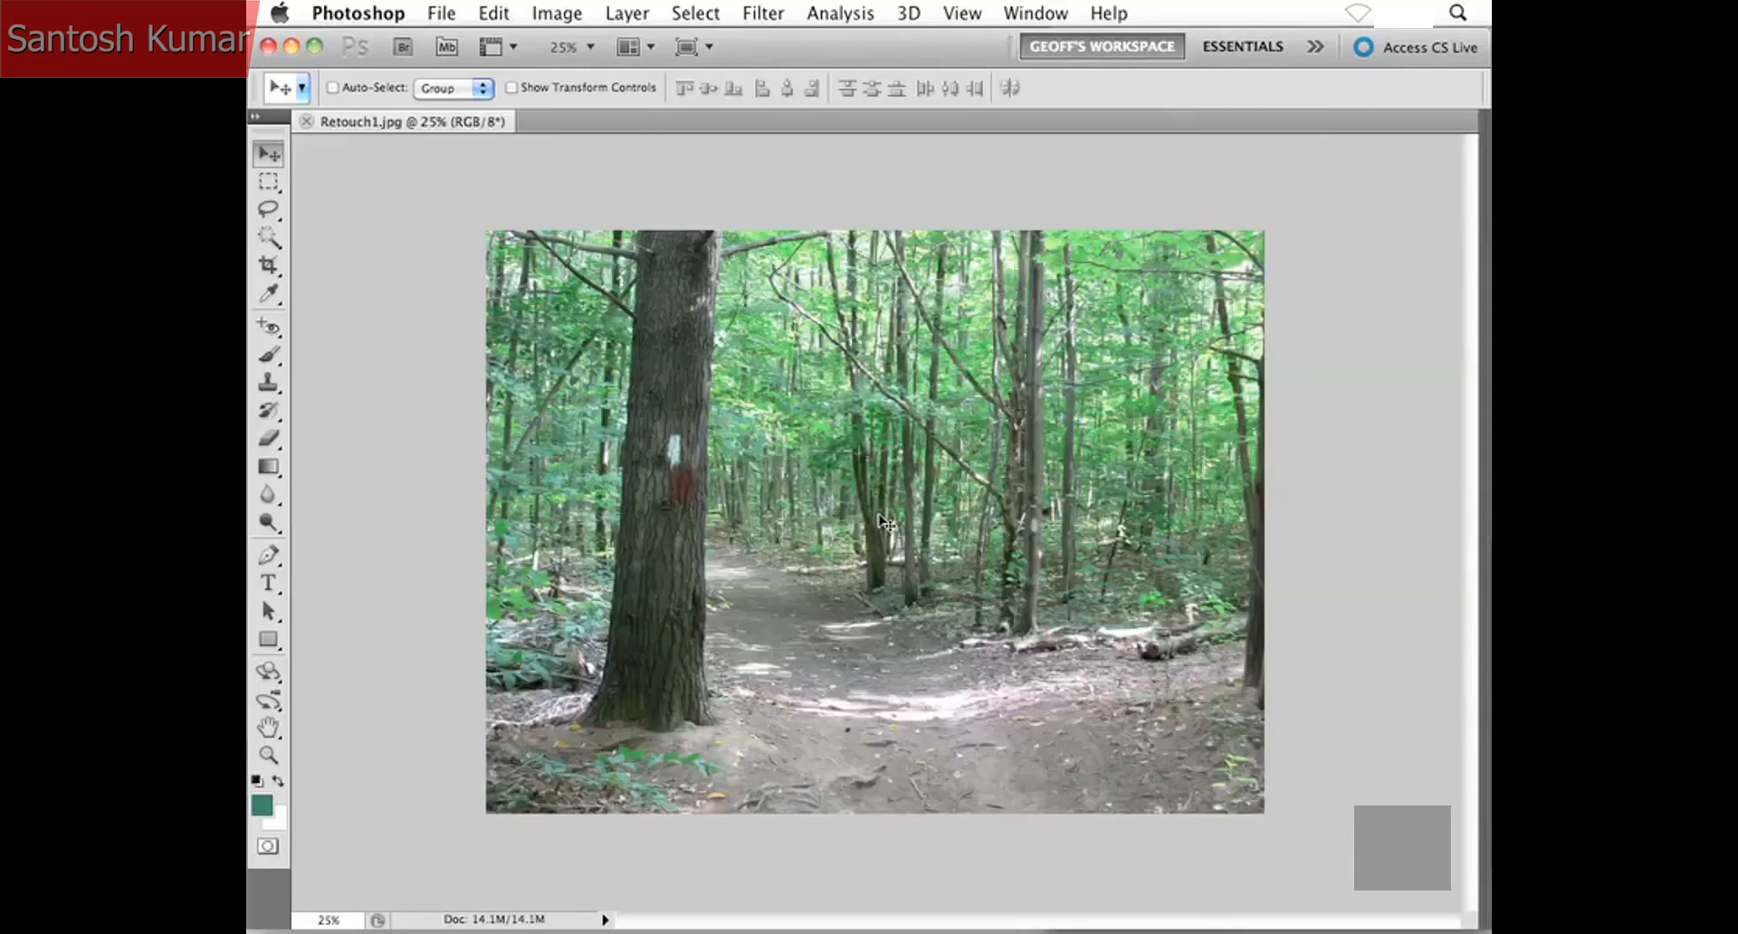
# - Examine the white and red paint marks on the large tree trunk up close, and return to the whole photo
pyautogui.press('super+plus')
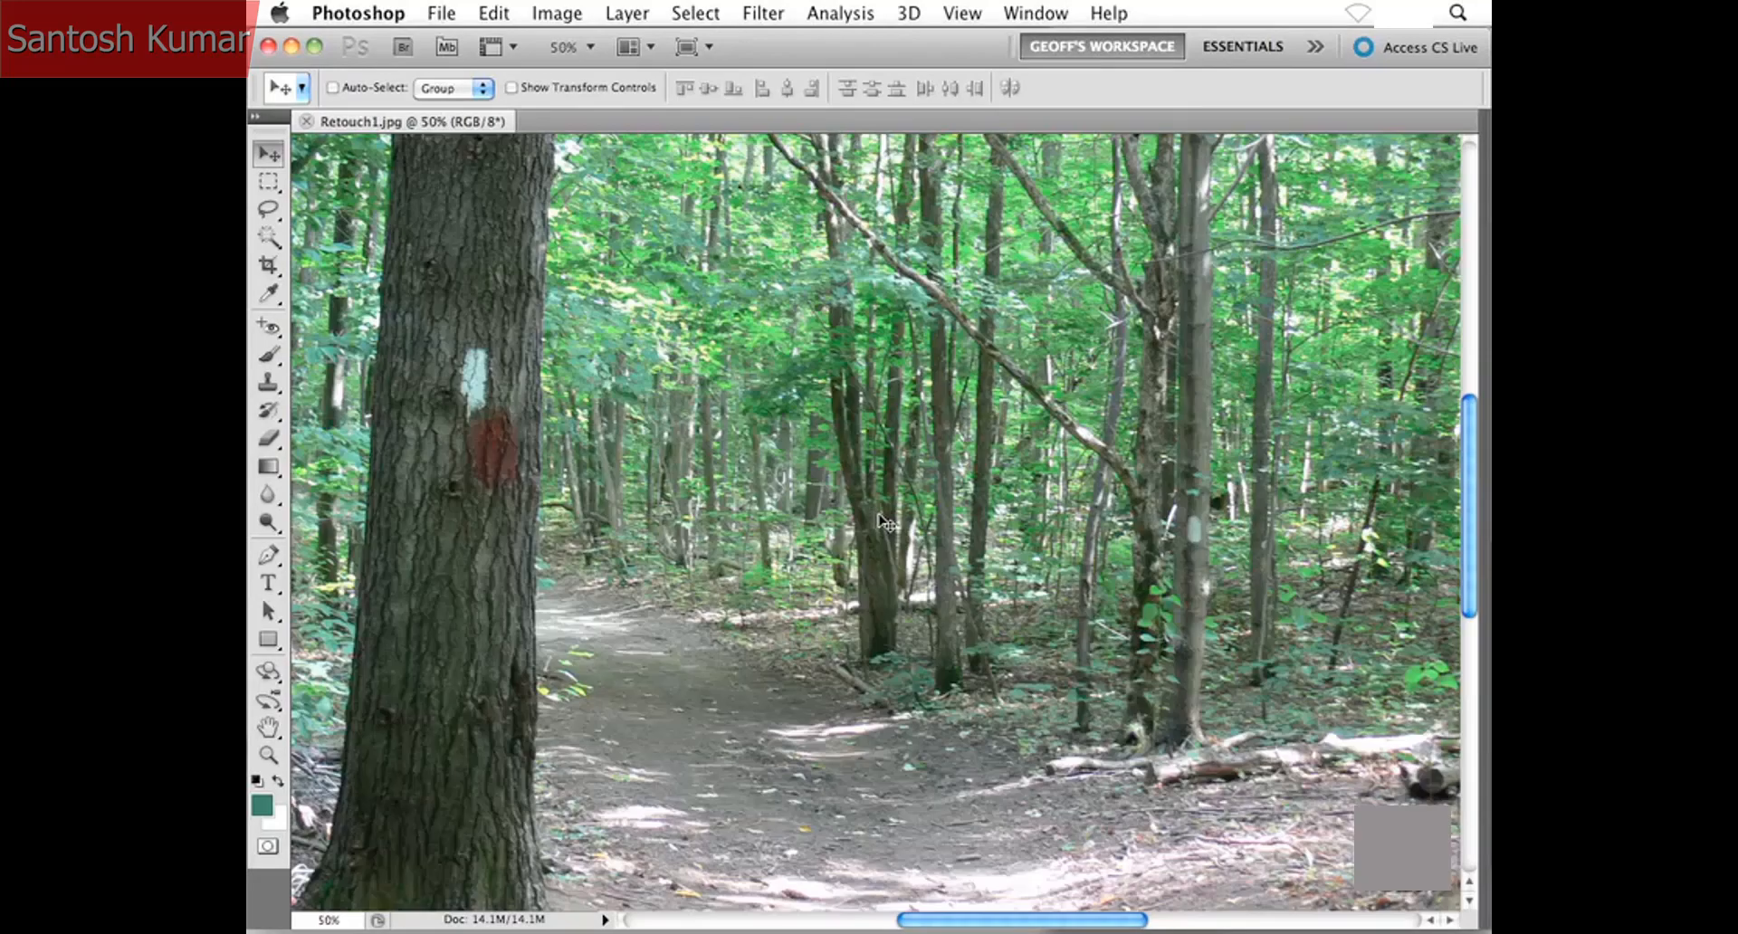
pyautogui.press('super+minus')
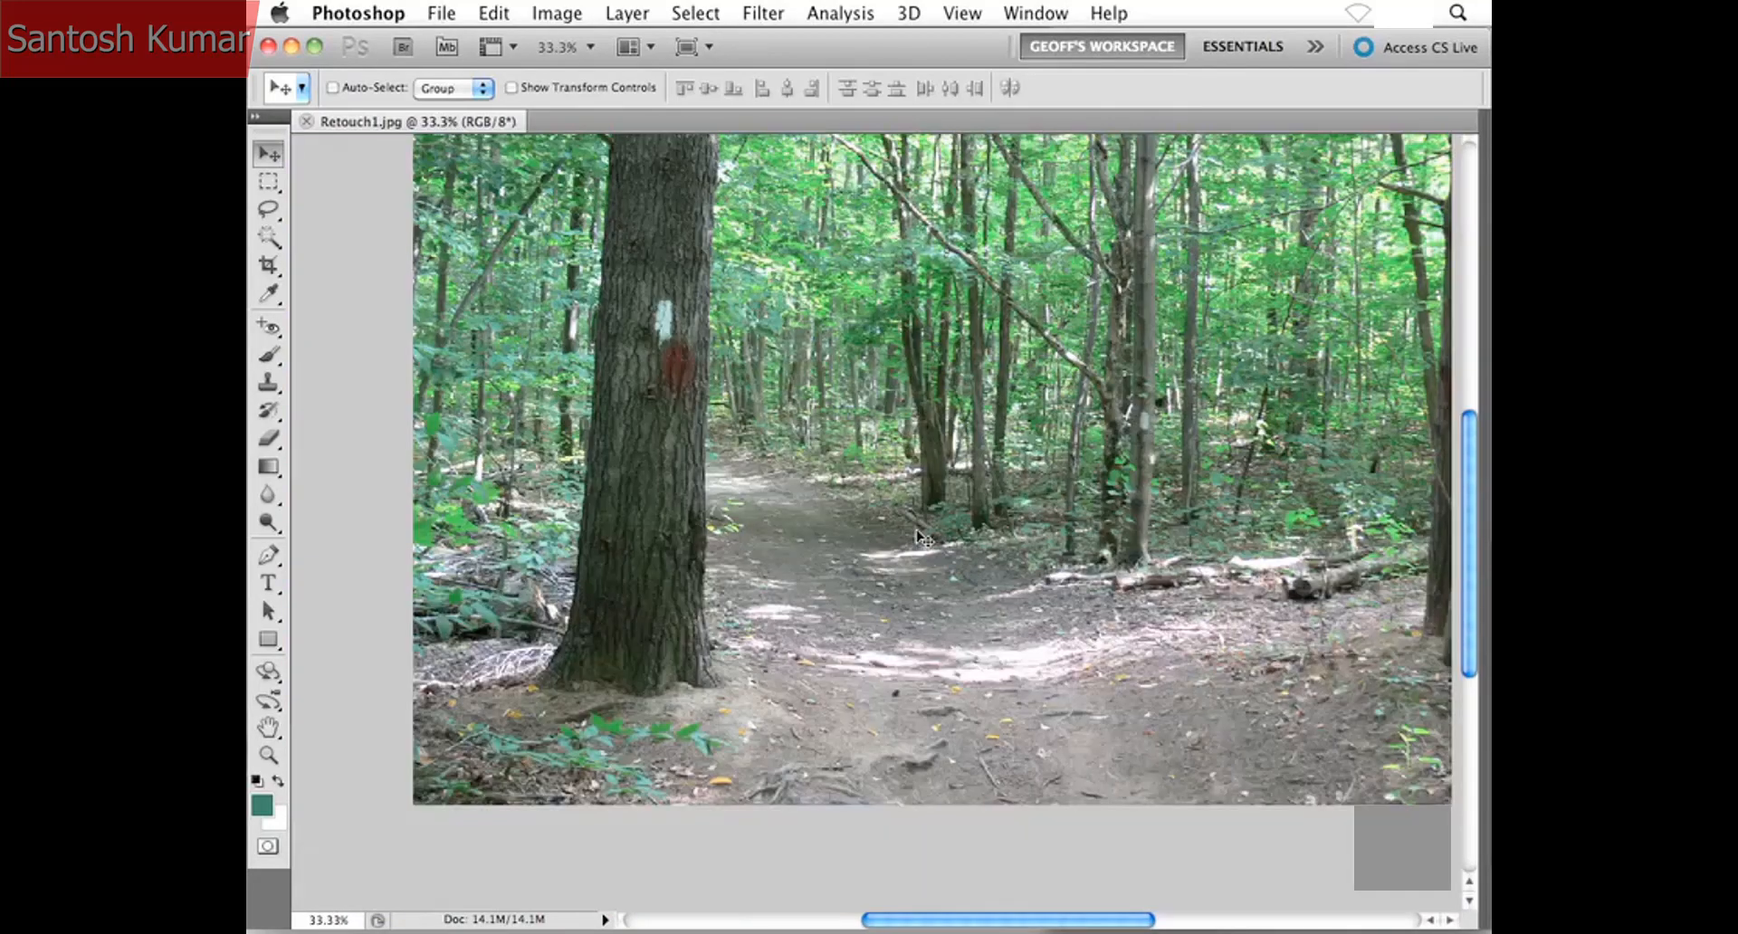
pyautogui.scroll(4, 919, 536)
pyautogui.hscroll(1, 918, 536)
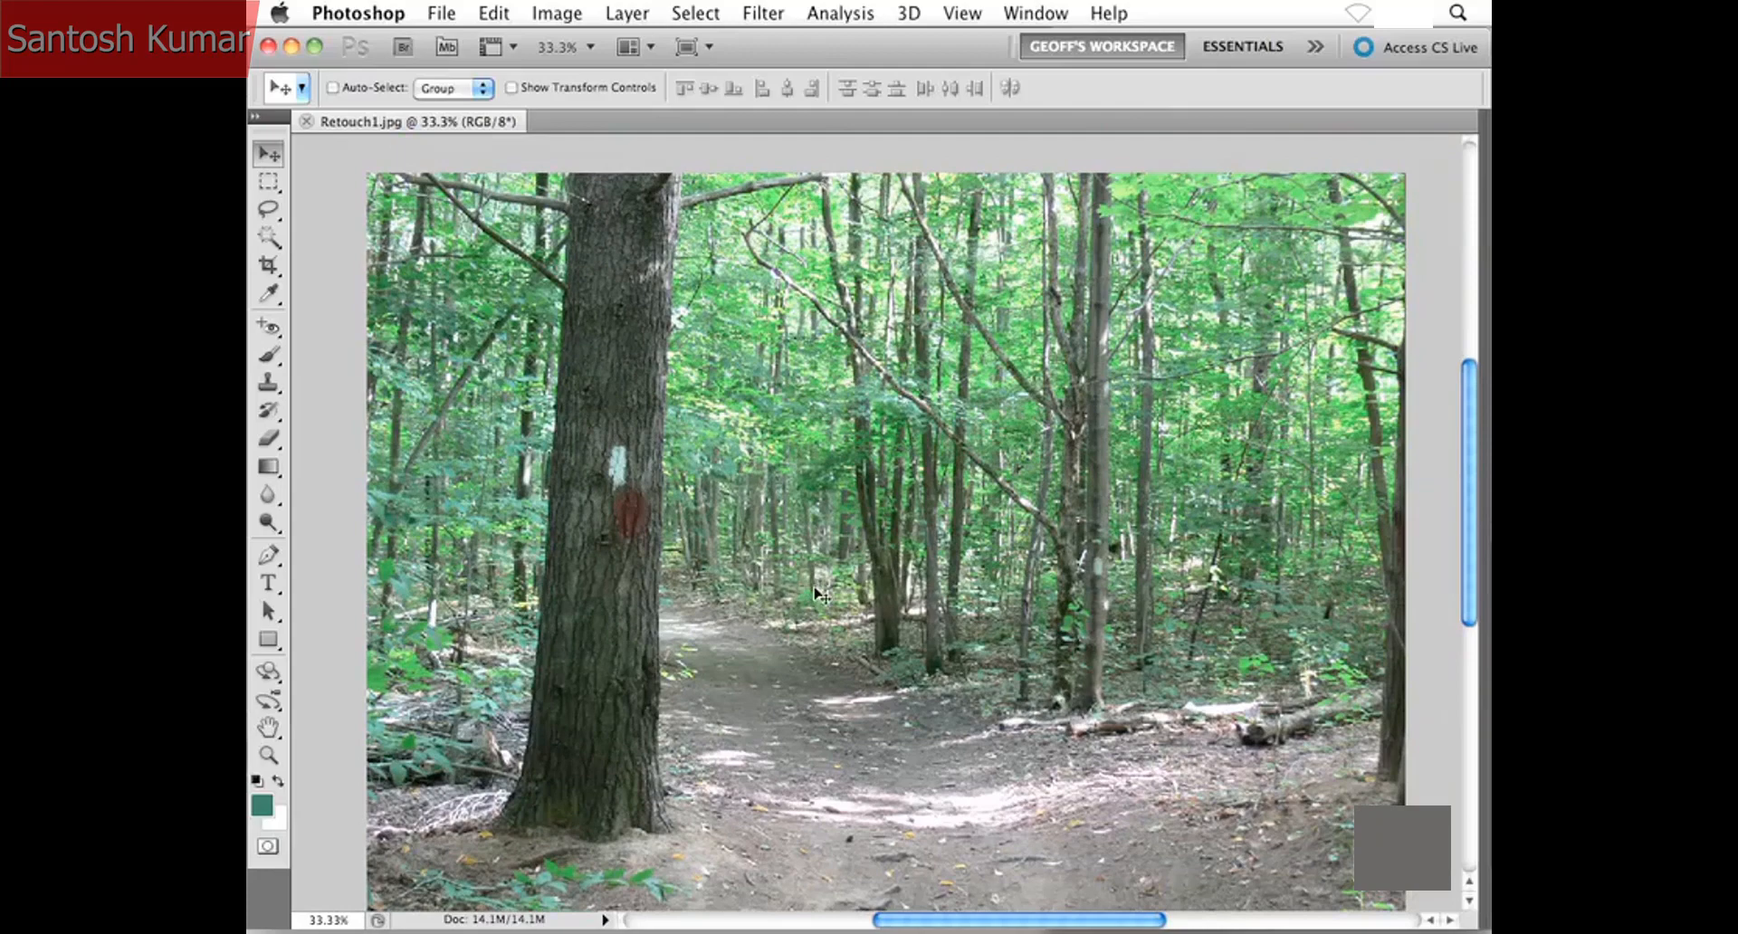
pyautogui.scroll(-1, 821, 594)
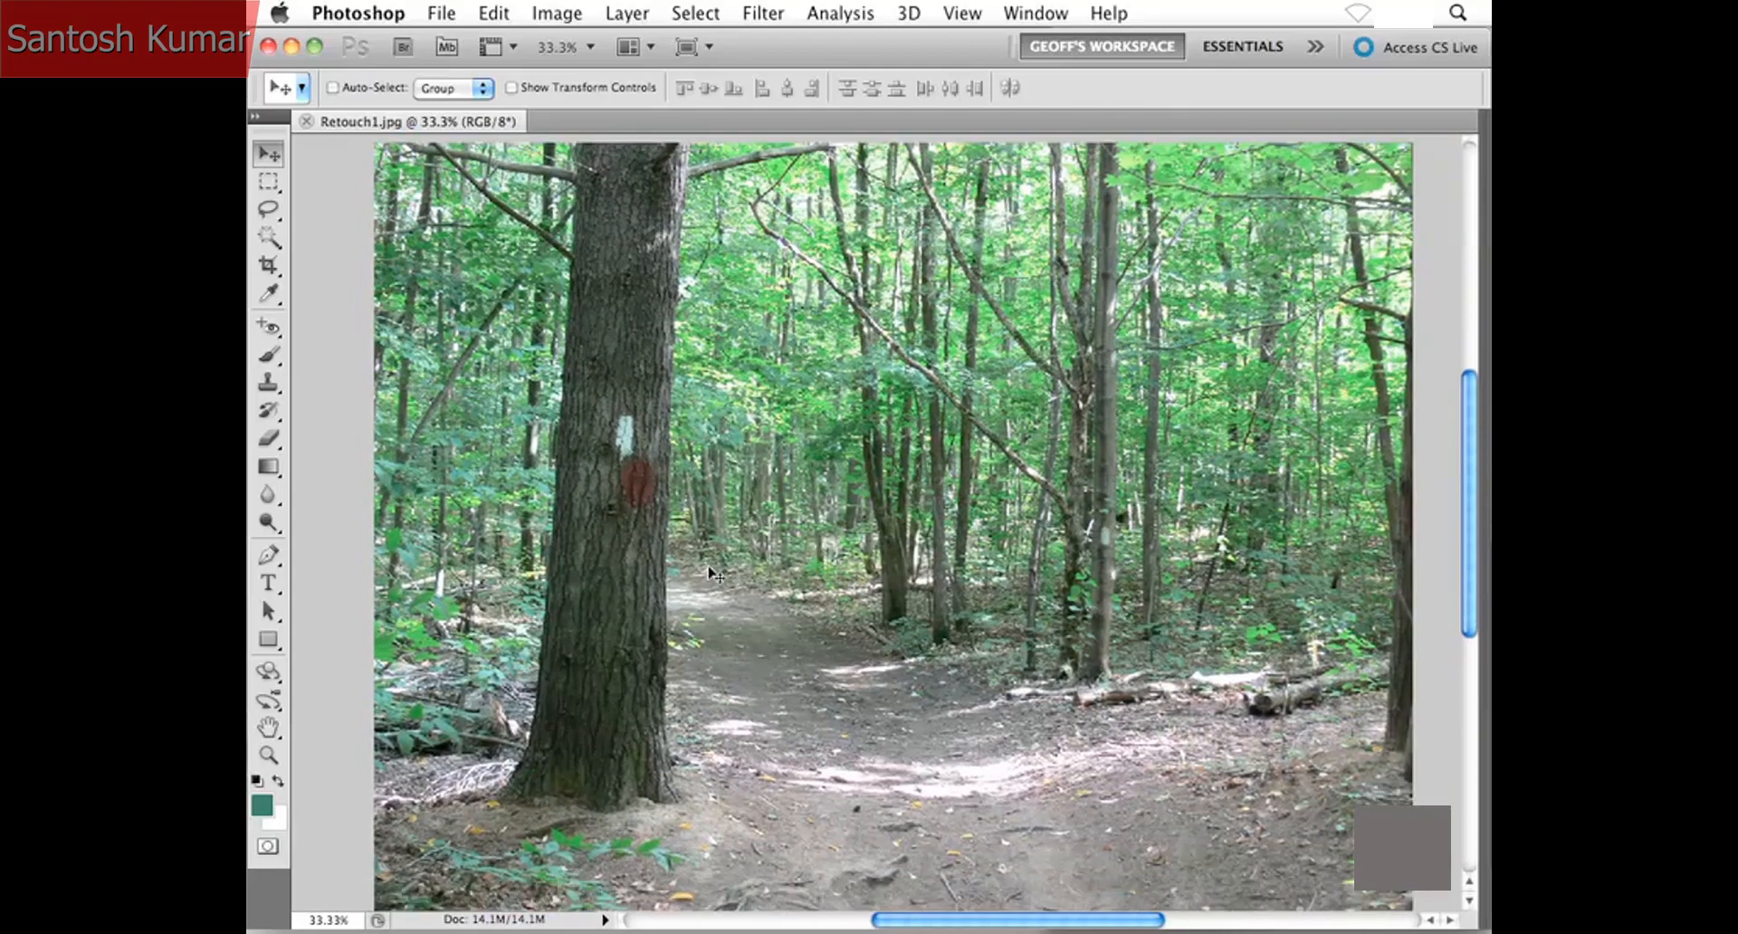
pyautogui.press('super+plus')
pyautogui.press('super+plus')
pyautogui.moveTo(525, 472); pyautogui.dragTo(768, 510)
pyautogui.press('super+plus')
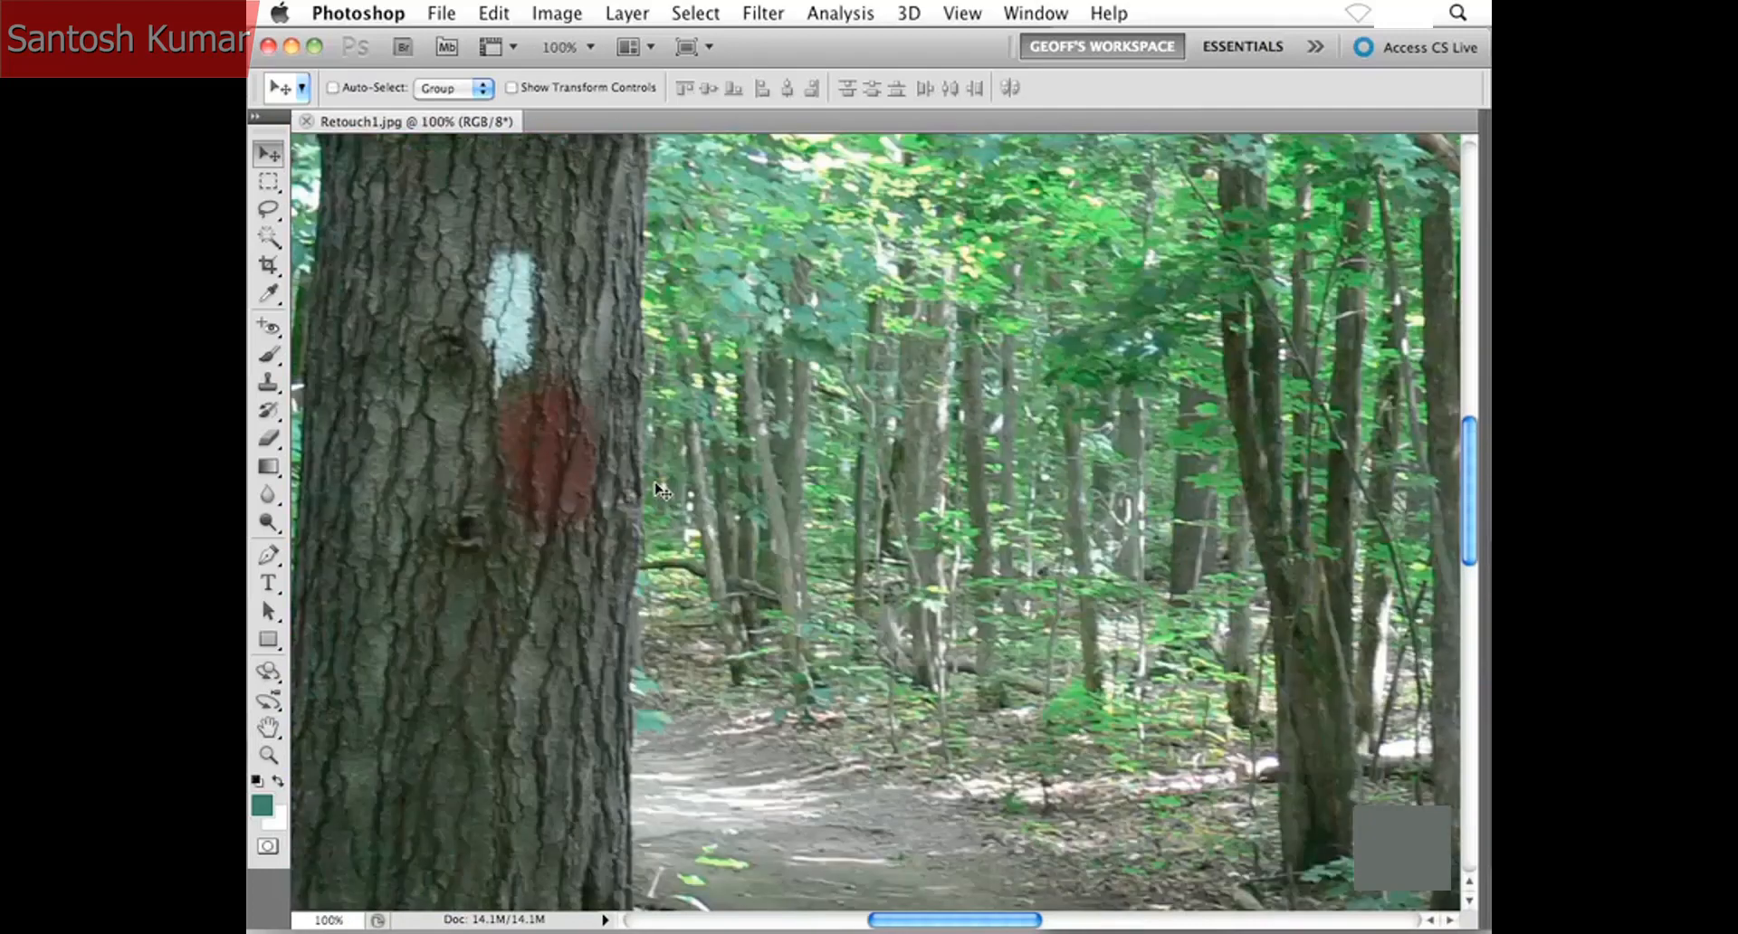
pyautogui.moveTo(563, 446); pyautogui.dragTo(677, 515)
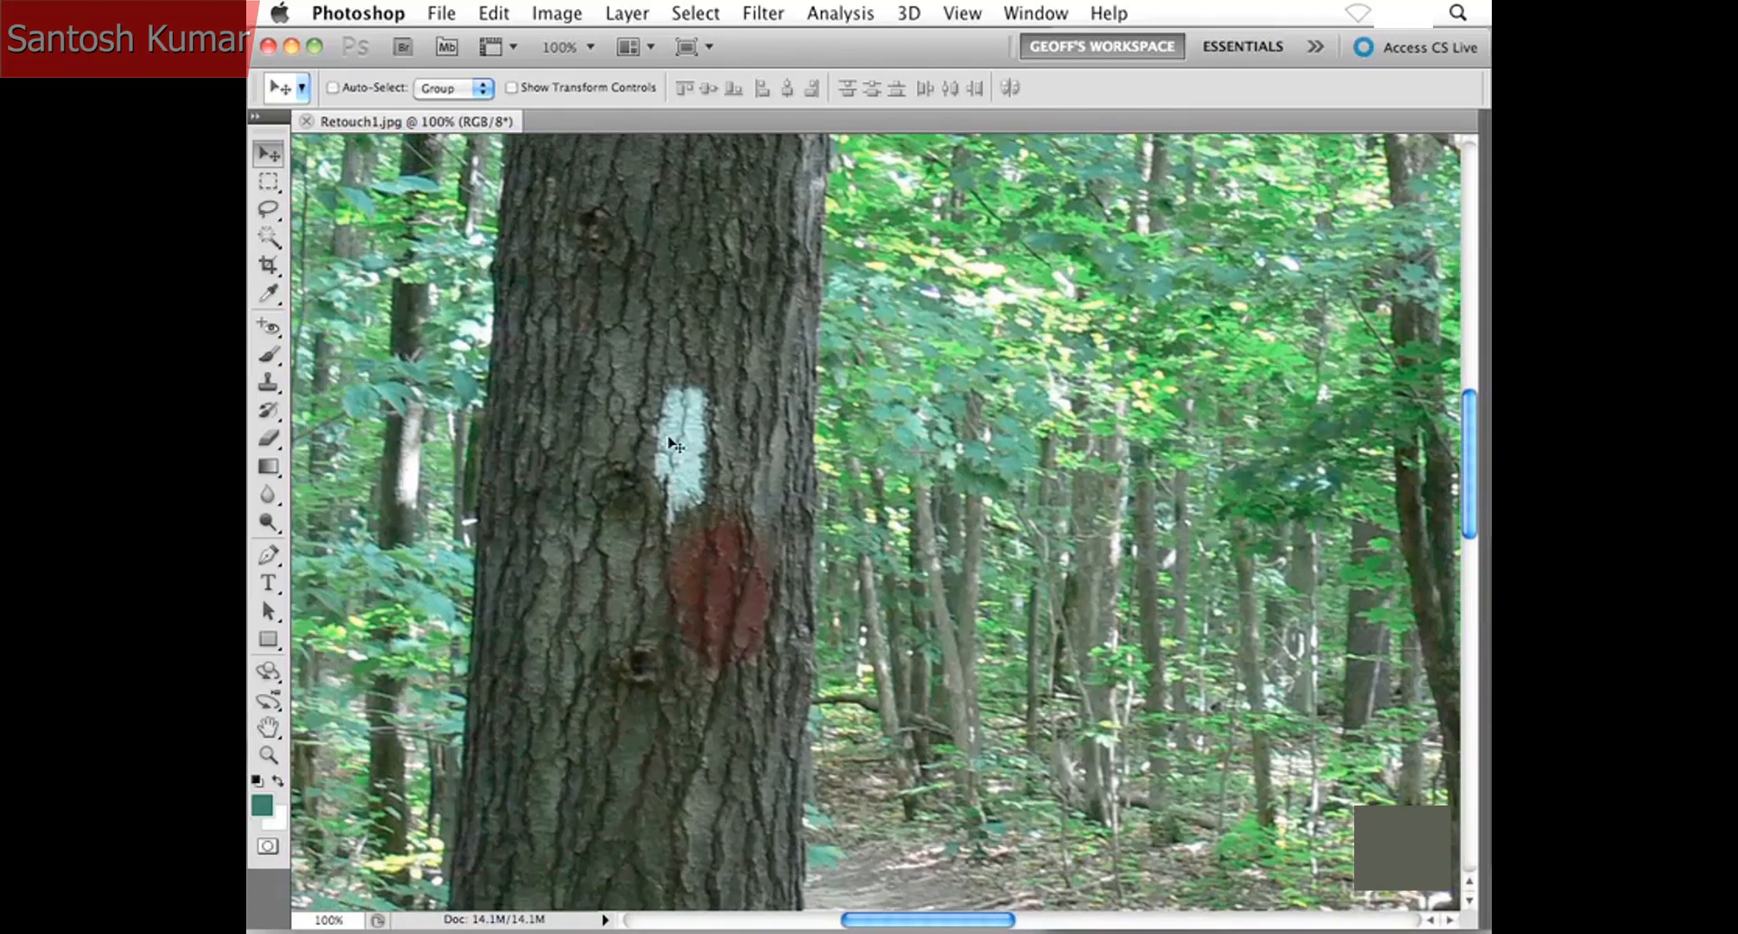
pyautogui.press('super+plus')
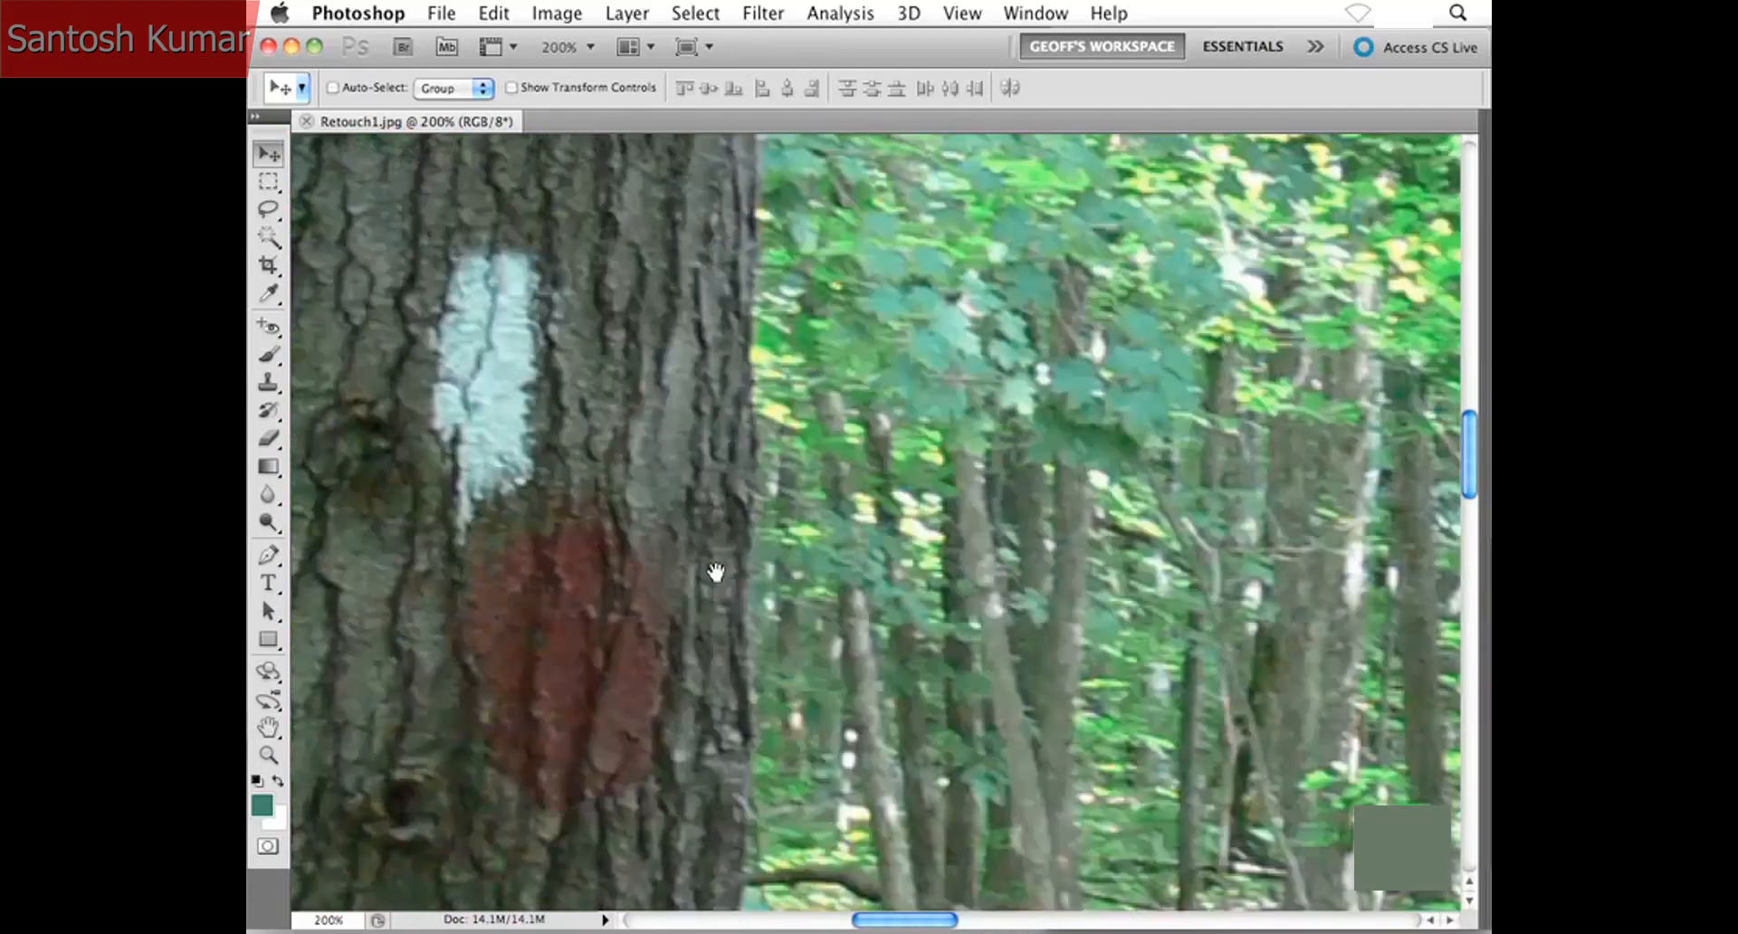
pyautogui.moveTo(715, 574); pyautogui.dragTo(785, 576)
pyautogui.press('super+plus')
pyautogui.press('super+0')
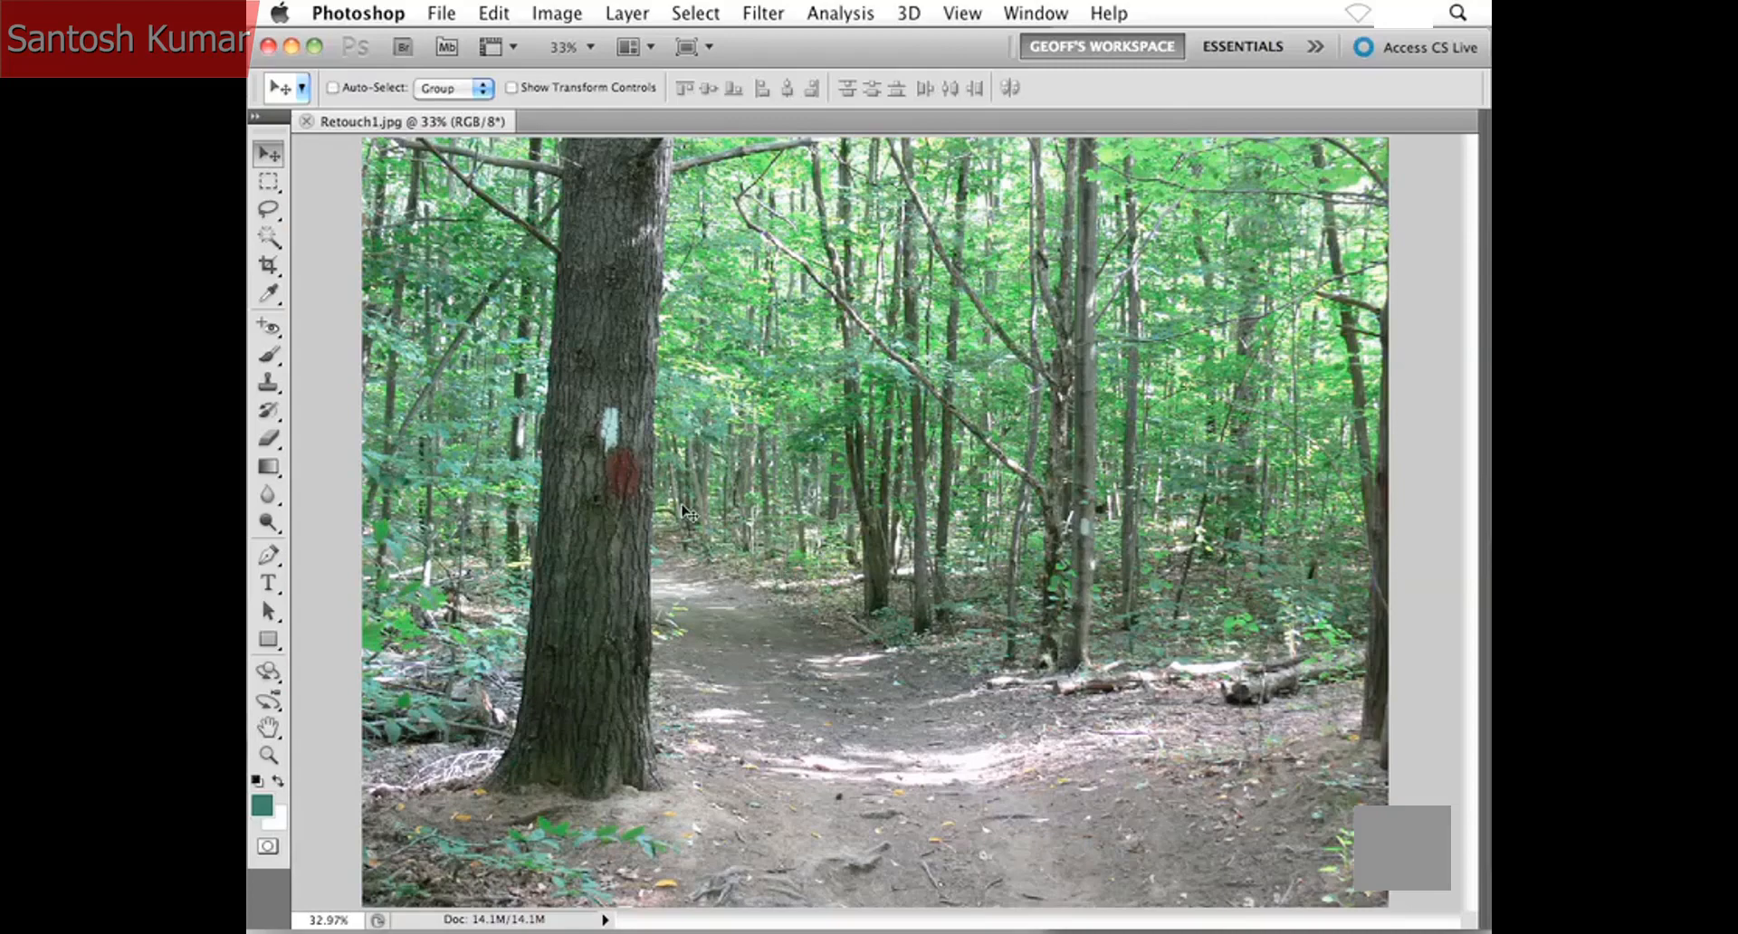
# - Set up the Clone Stamp Tool with a 50 px brush for retouching the paint marks on the large trunk
pyautogui.moveTo(525, 358); pyautogui.dragTo(730, 551)
pyautogui.moveTo(873, 584); pyautogui.dragTo(795, 534)
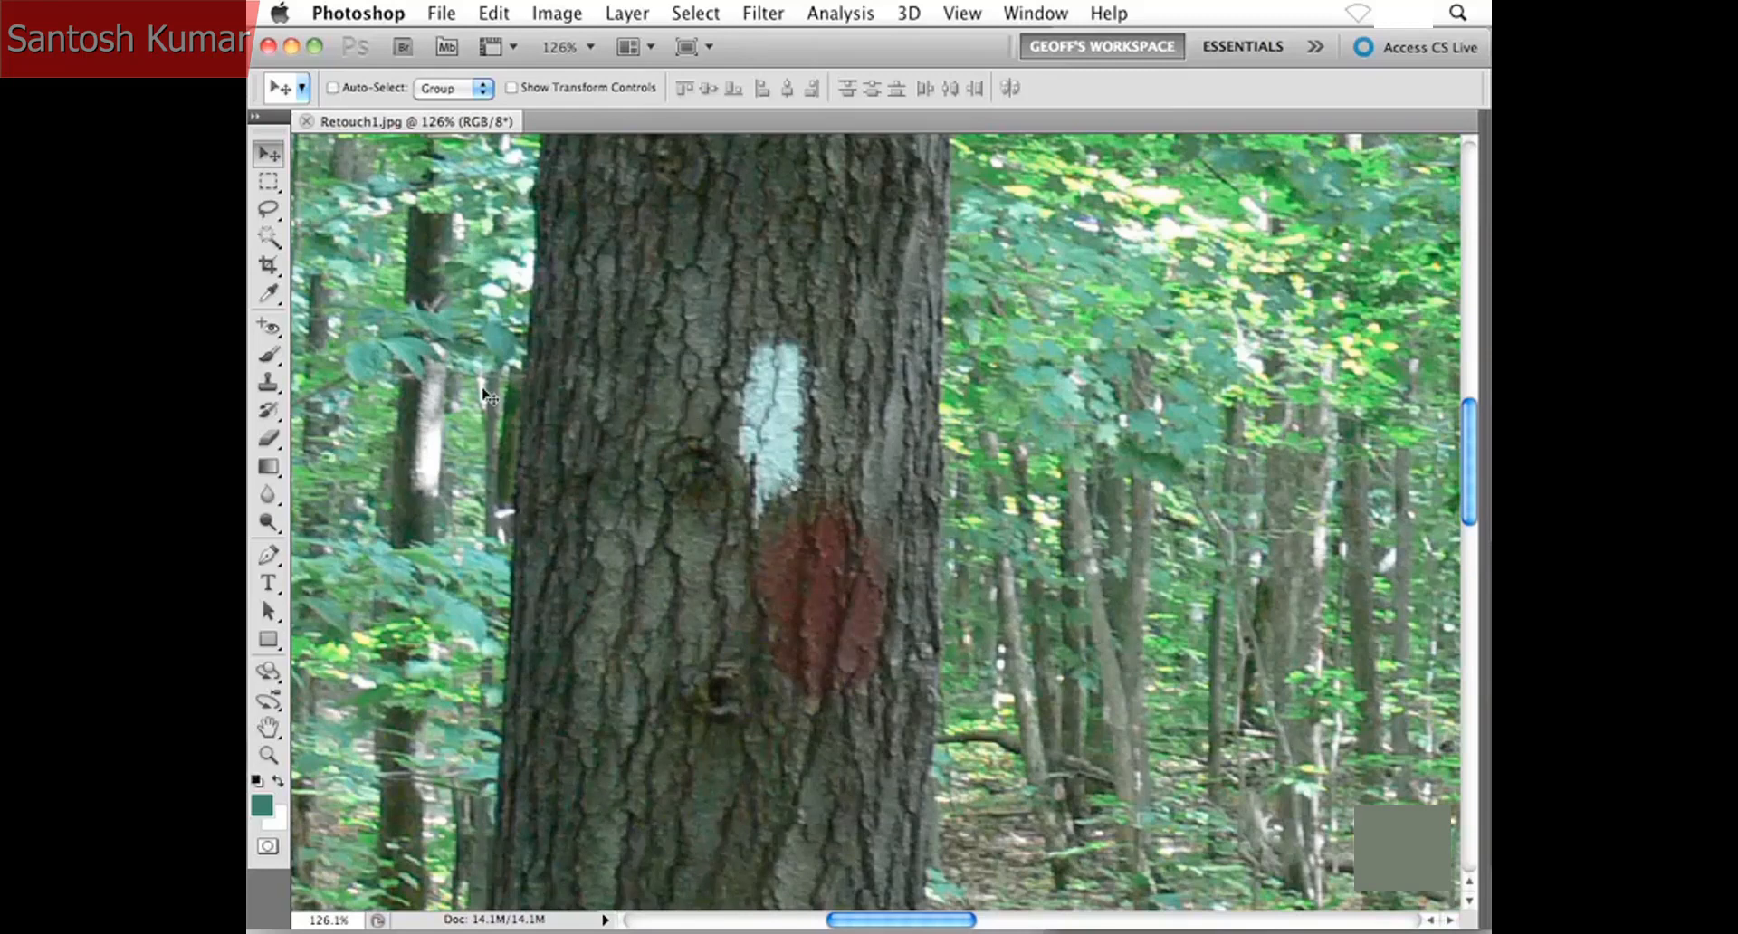
pyautogui.click(275, 388)
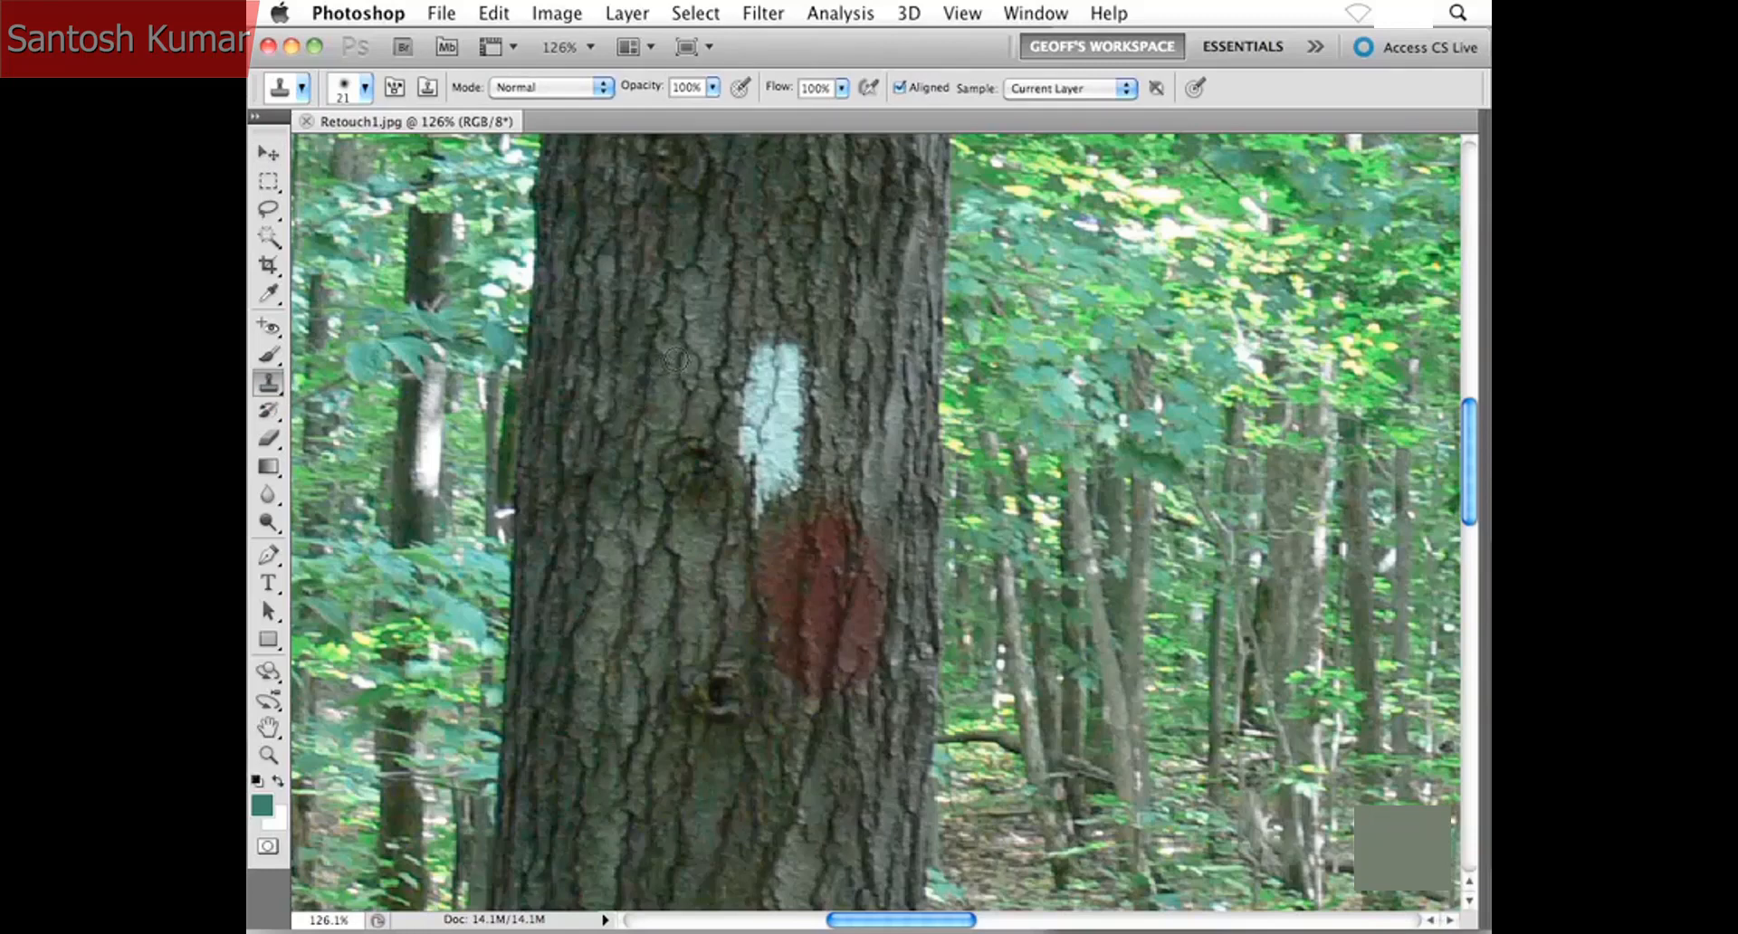
pyautogui.press(']')
pyautogui.press(']')
pyautogui.press(']')
pyautogui.press(']')
pyautogui.press(']')
pyautogui.press('[')
pyautogui.press('[')
pyautogui.press('[')
pyautogui.press(']')
pyautogui.scroll(3, 829, 380)
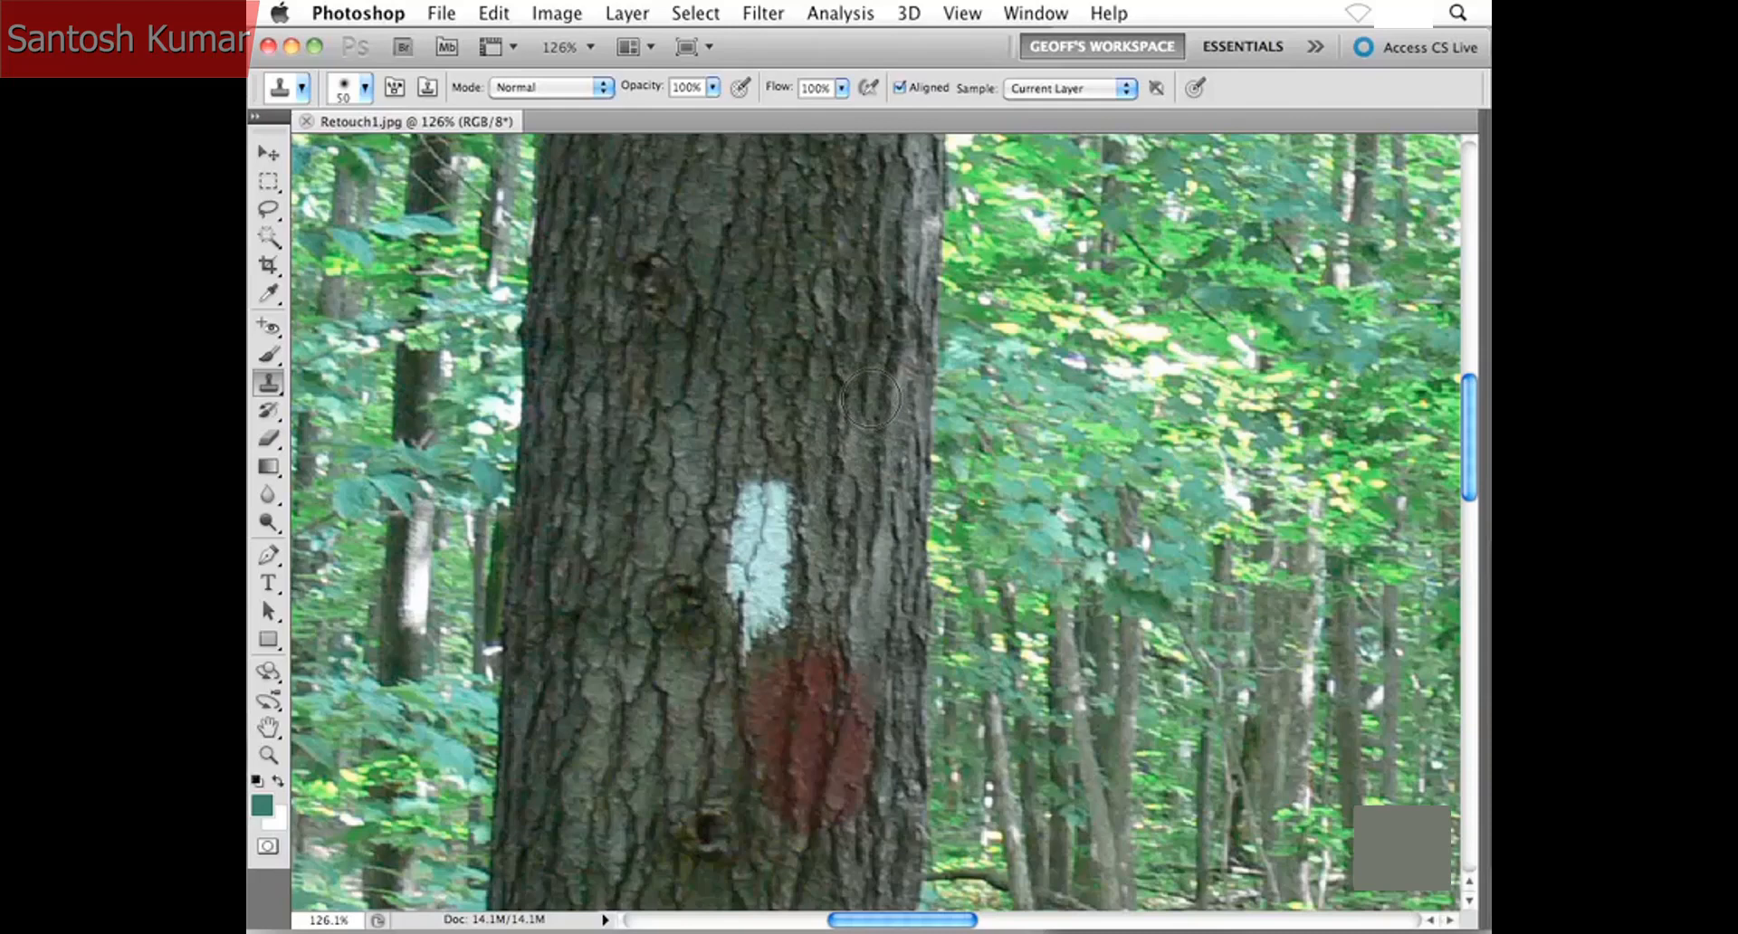
# - Clone nearby bark over the white paint mark on the trunk, and undo the stroke that copies foliage onto the bark
pyautogui.keyDown('alt'); pyautogui.click(870, 398); pyautogui.keyUp('alt')
pyautogui.keyDown('alt'); pyautogui.click(868, 377); pyautogui.keyUp('alt')
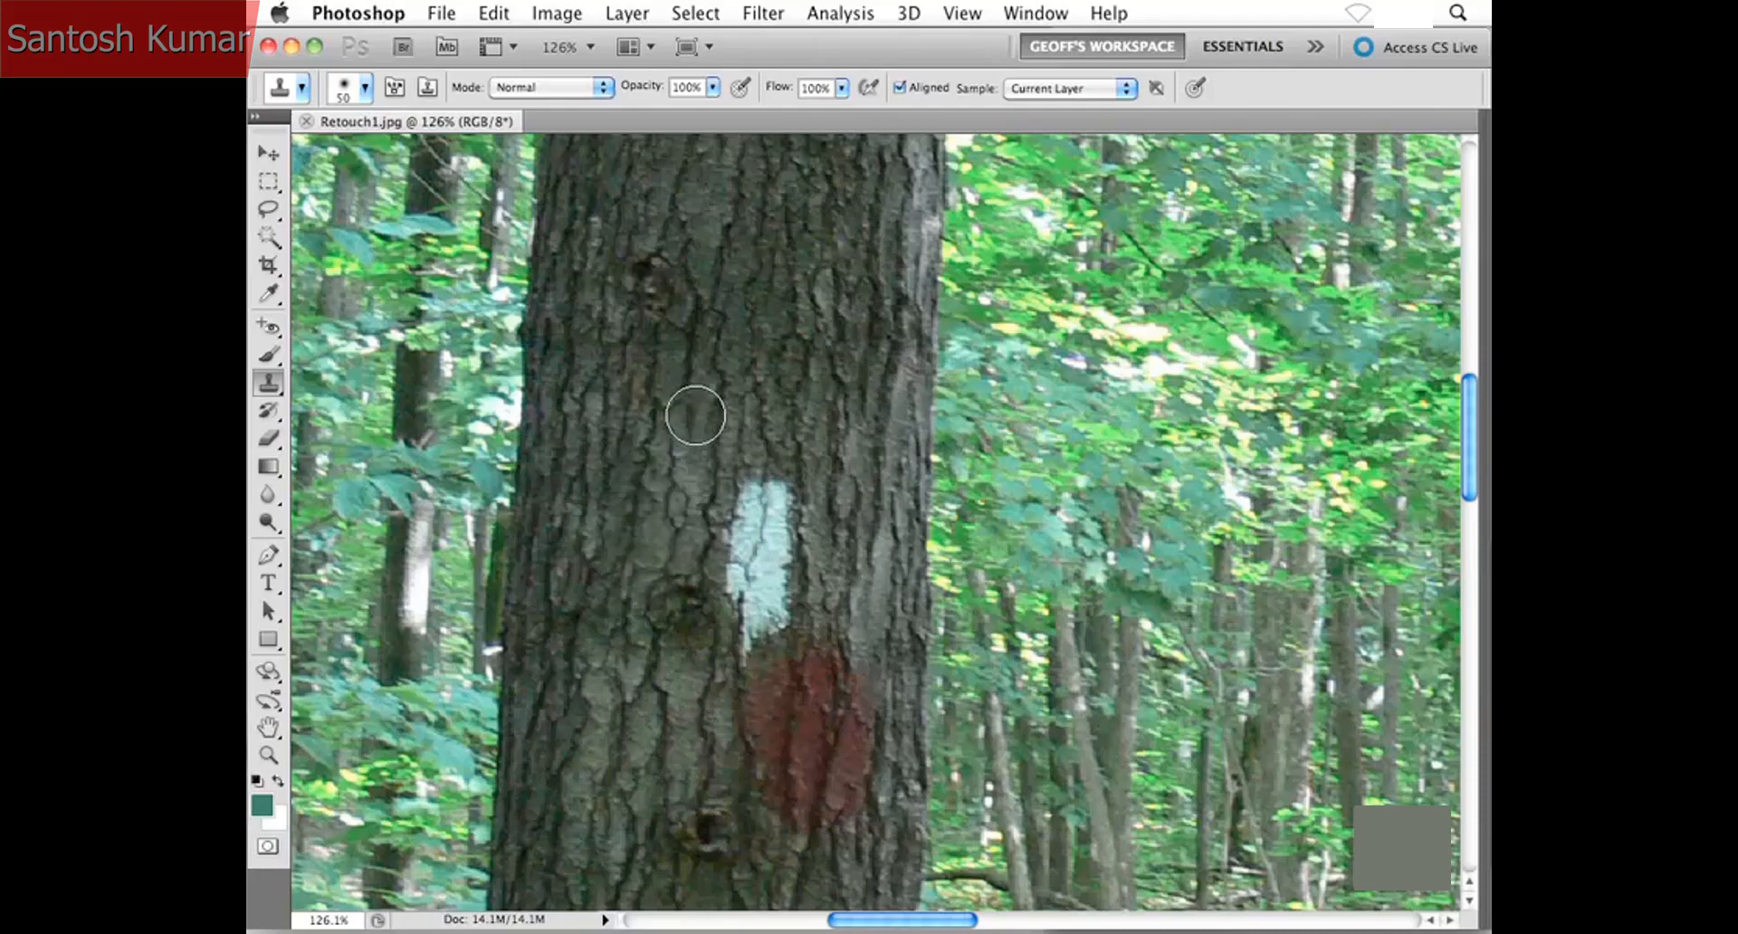
pyautogui.click(802, 514)
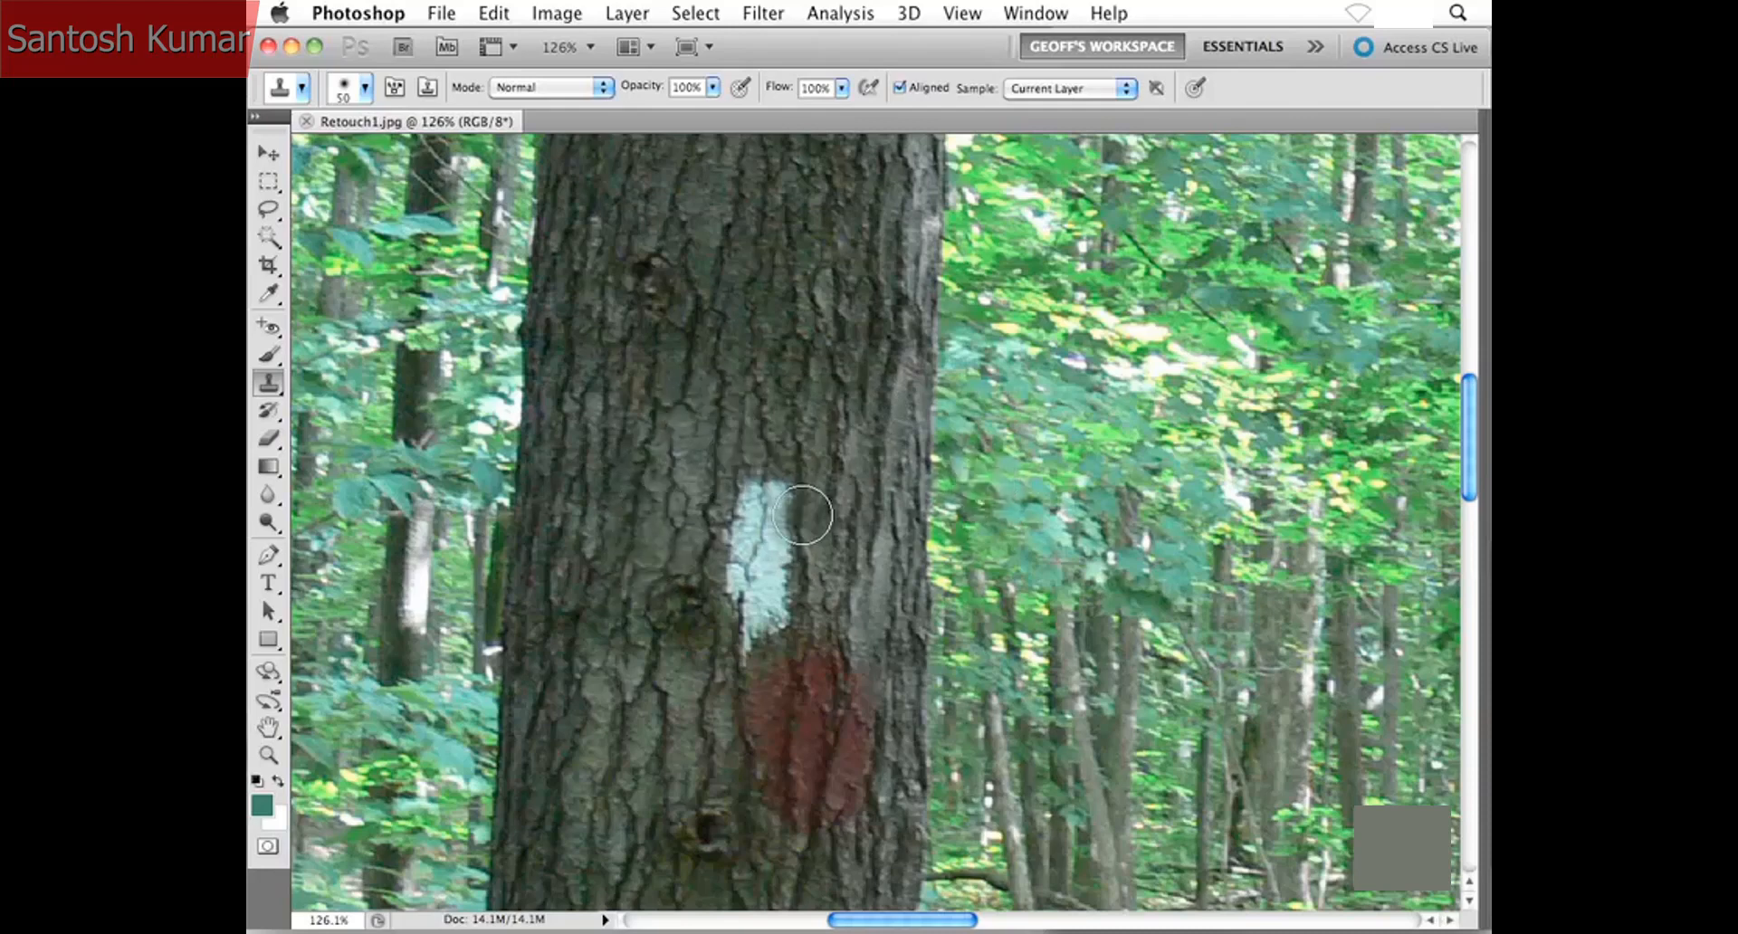
pyautogui.hotkey('ctrl', 'z')
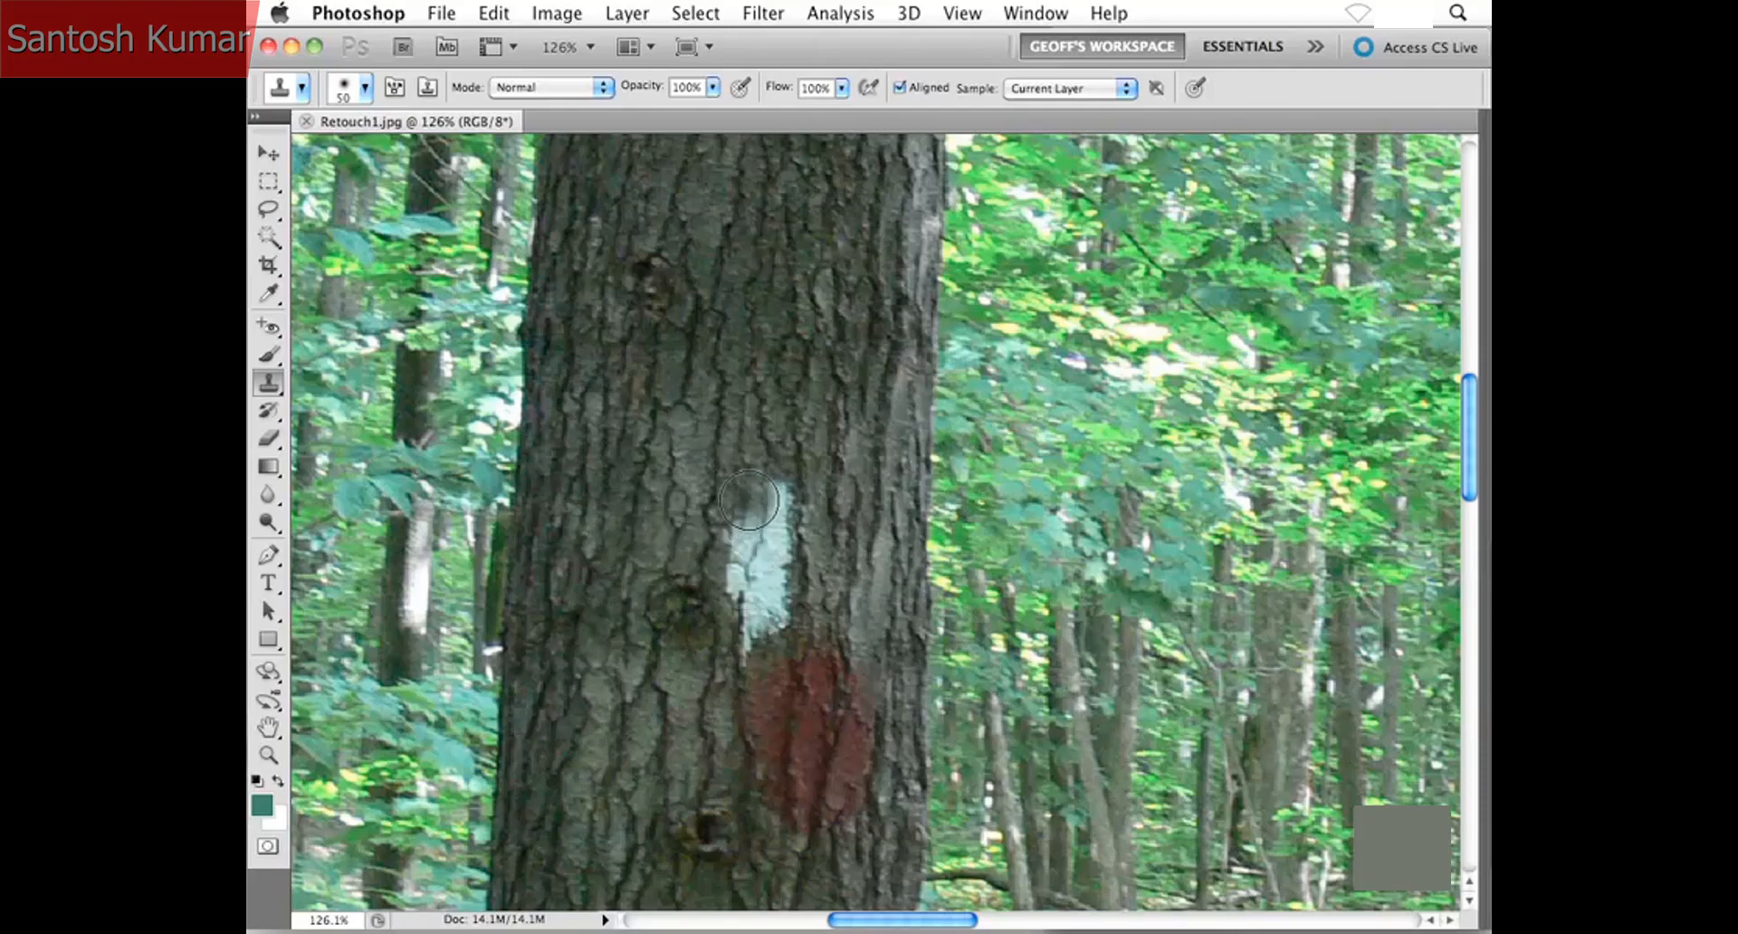
pyautogui.moveTo(749, 499)
pyautogui.mouseDown()
pyautogui.moveTo(751, 541)
pyautogui.moveTo(762, 487)
pyautogui.moveTo(778, 530)
pyautogui.moveTo(781, 507)
pyautogui.moveTo(772, 493)
pyautogui.moveTo(736, 572)
pyautogui.moveTo(747, 607)
pyautogui.moveTo(763, 580)
pyautogui.moveTo(775, 614)
pyautogui.moveTo(753, 621)
pyautogui.moveTo(751, 598)
pyautogui.moveTo(744, 644)
pyautogui.moveTo(779, 582)
pyautogui.moveTo(827, 570)
pyautogui.moveTo(861, 468)
pyautogui.moveTo(867, 503)
pyautogui.moveTo(841, 538)
pyautogui.moveTo(828, 507)
pyautogui.moveTo(813, 594)
pyautogui.mouseUp()
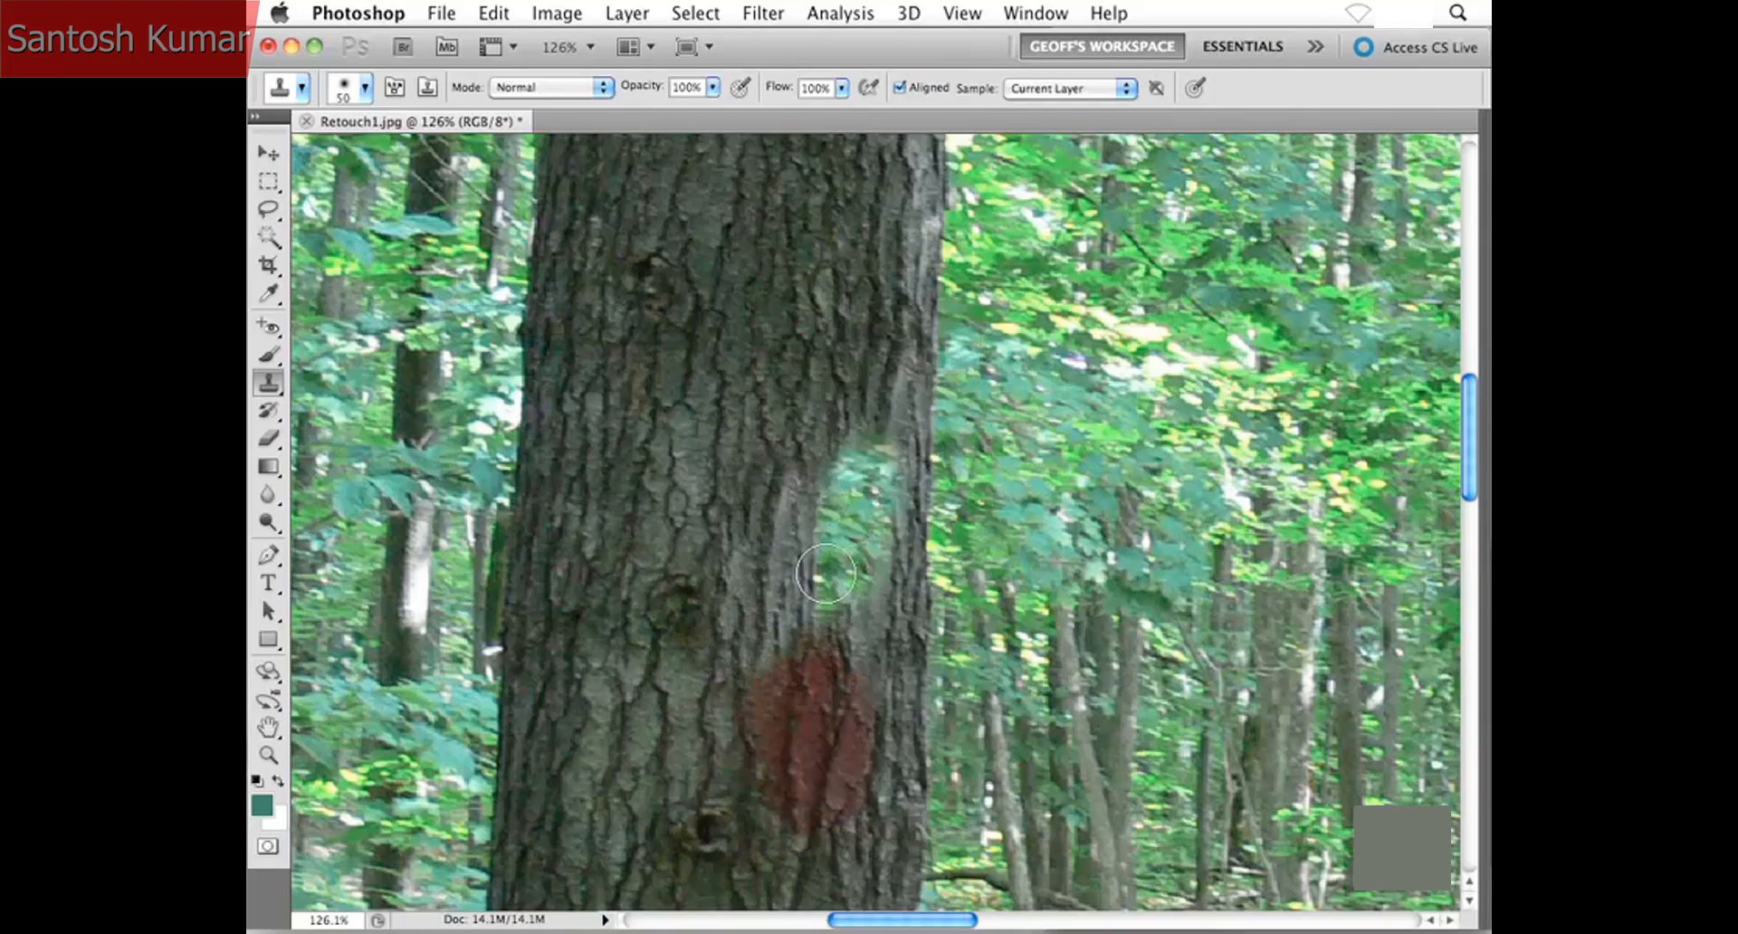
pyautogui.press('super+z')
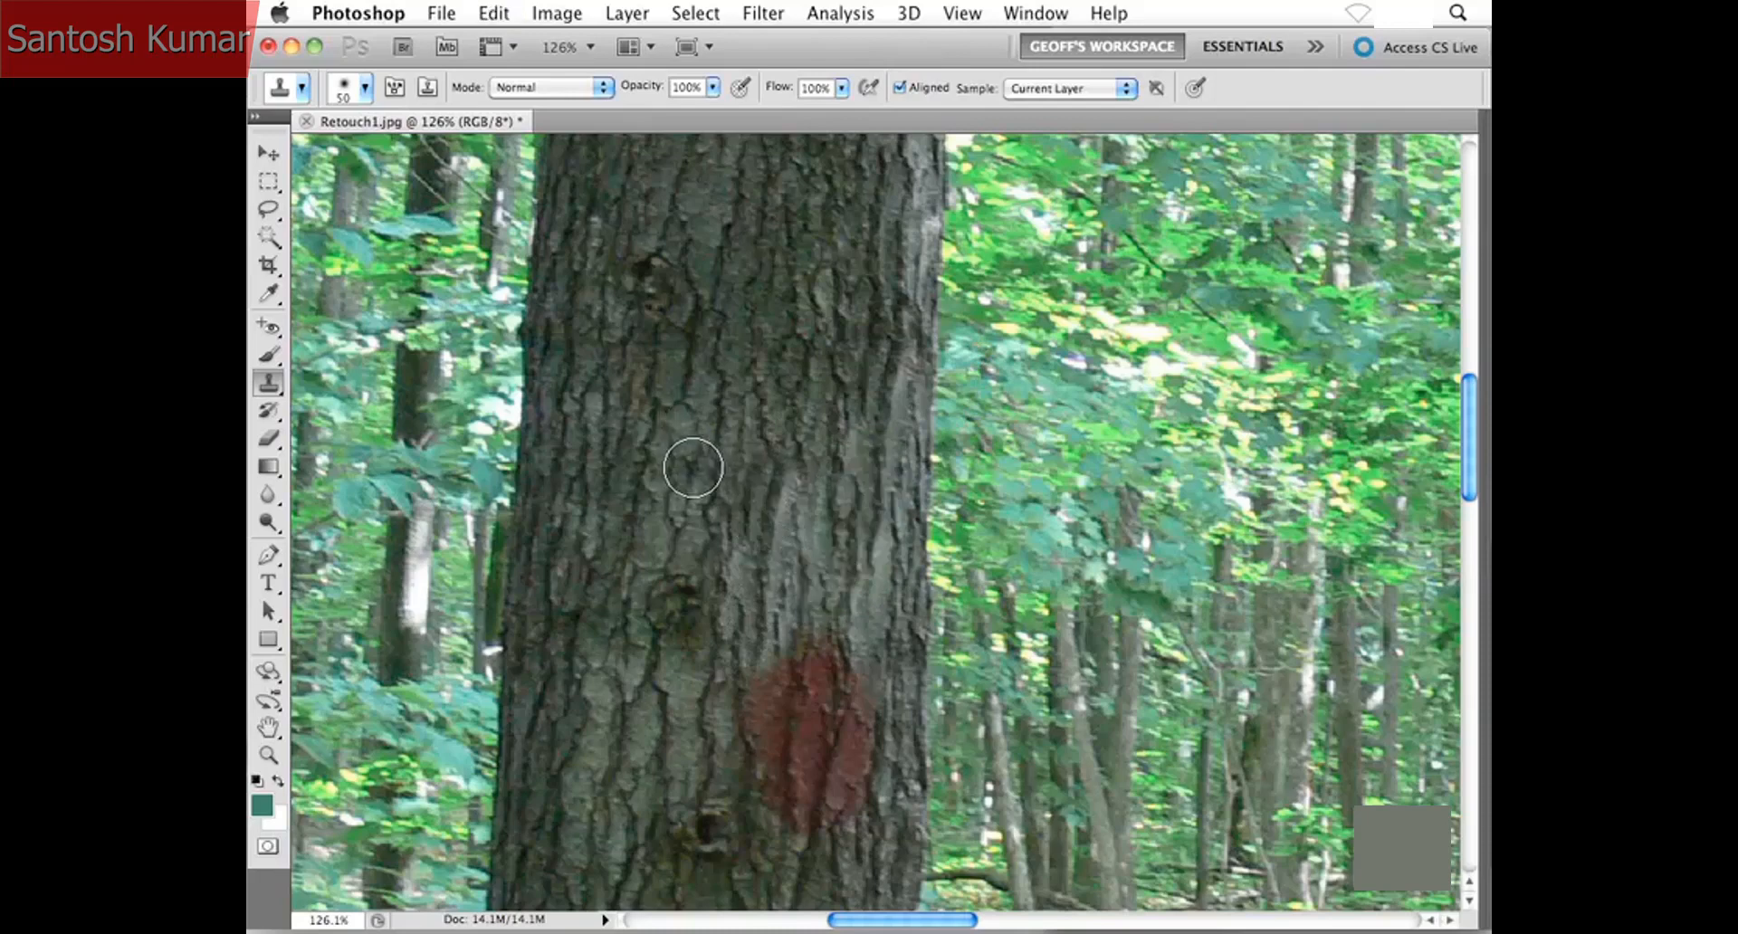
# - Cover the red paint mark with bark sampled from lower on the trunk using the Clone Stamp Tool, and check the retouched trunk
pyautogui.scroll(-5, 724, 489)
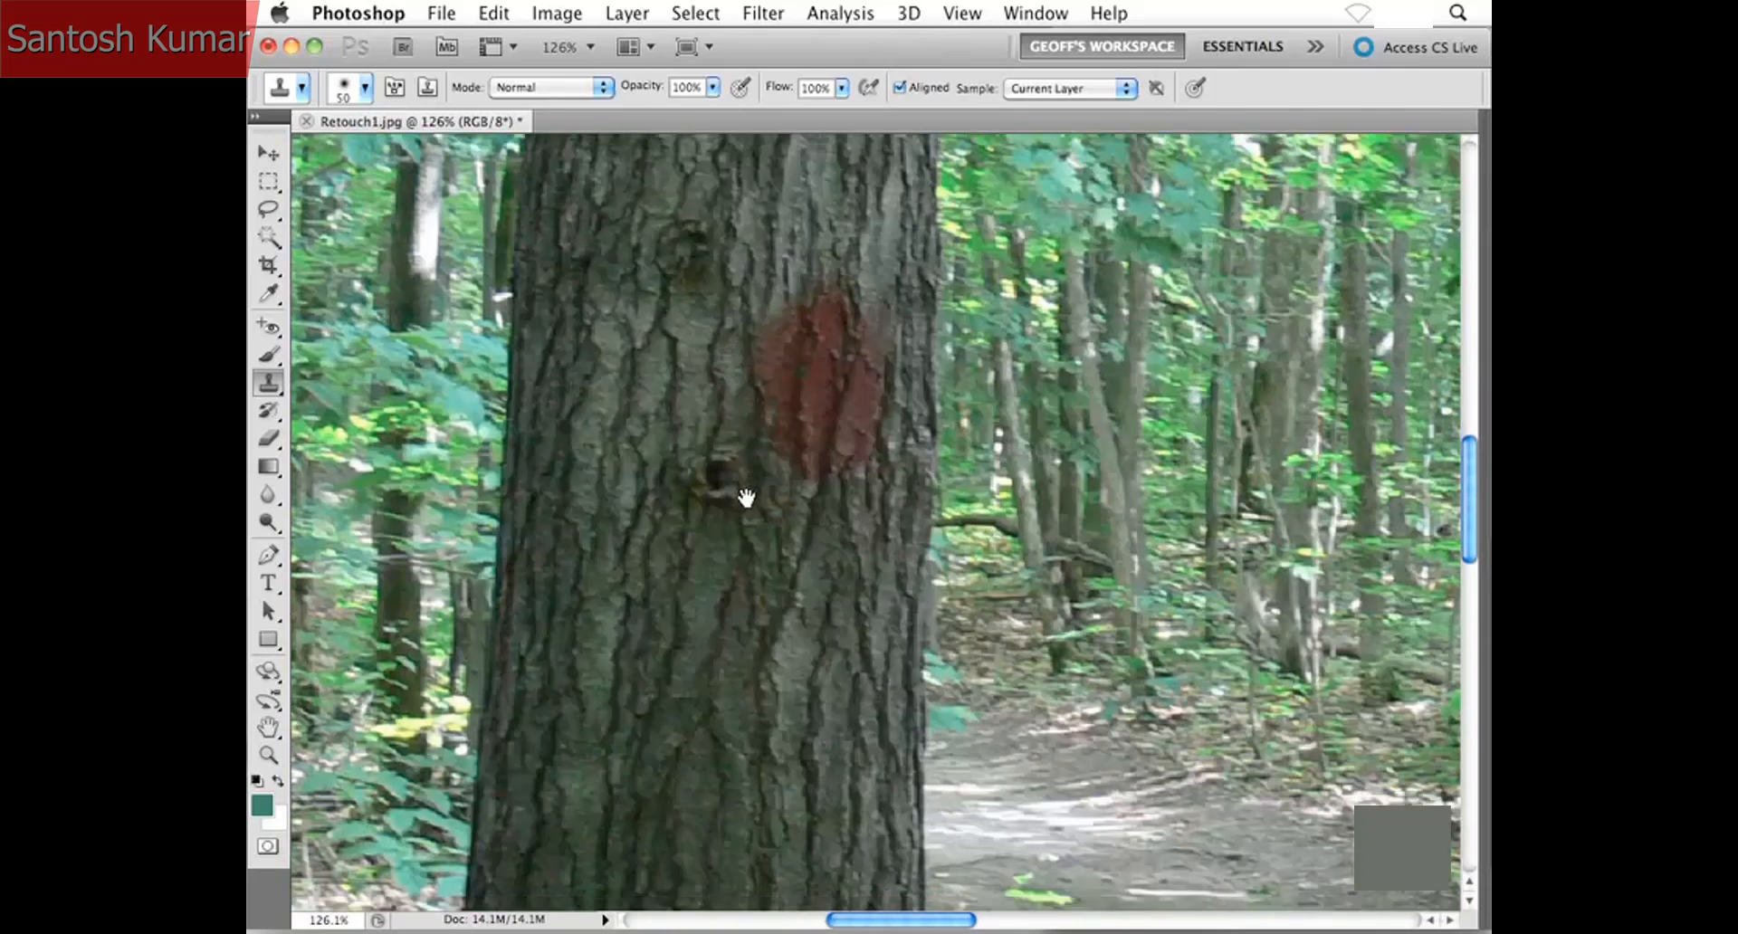
pyautogui.moveTo(747, 498); pyautogui.dragTo(766, 446)
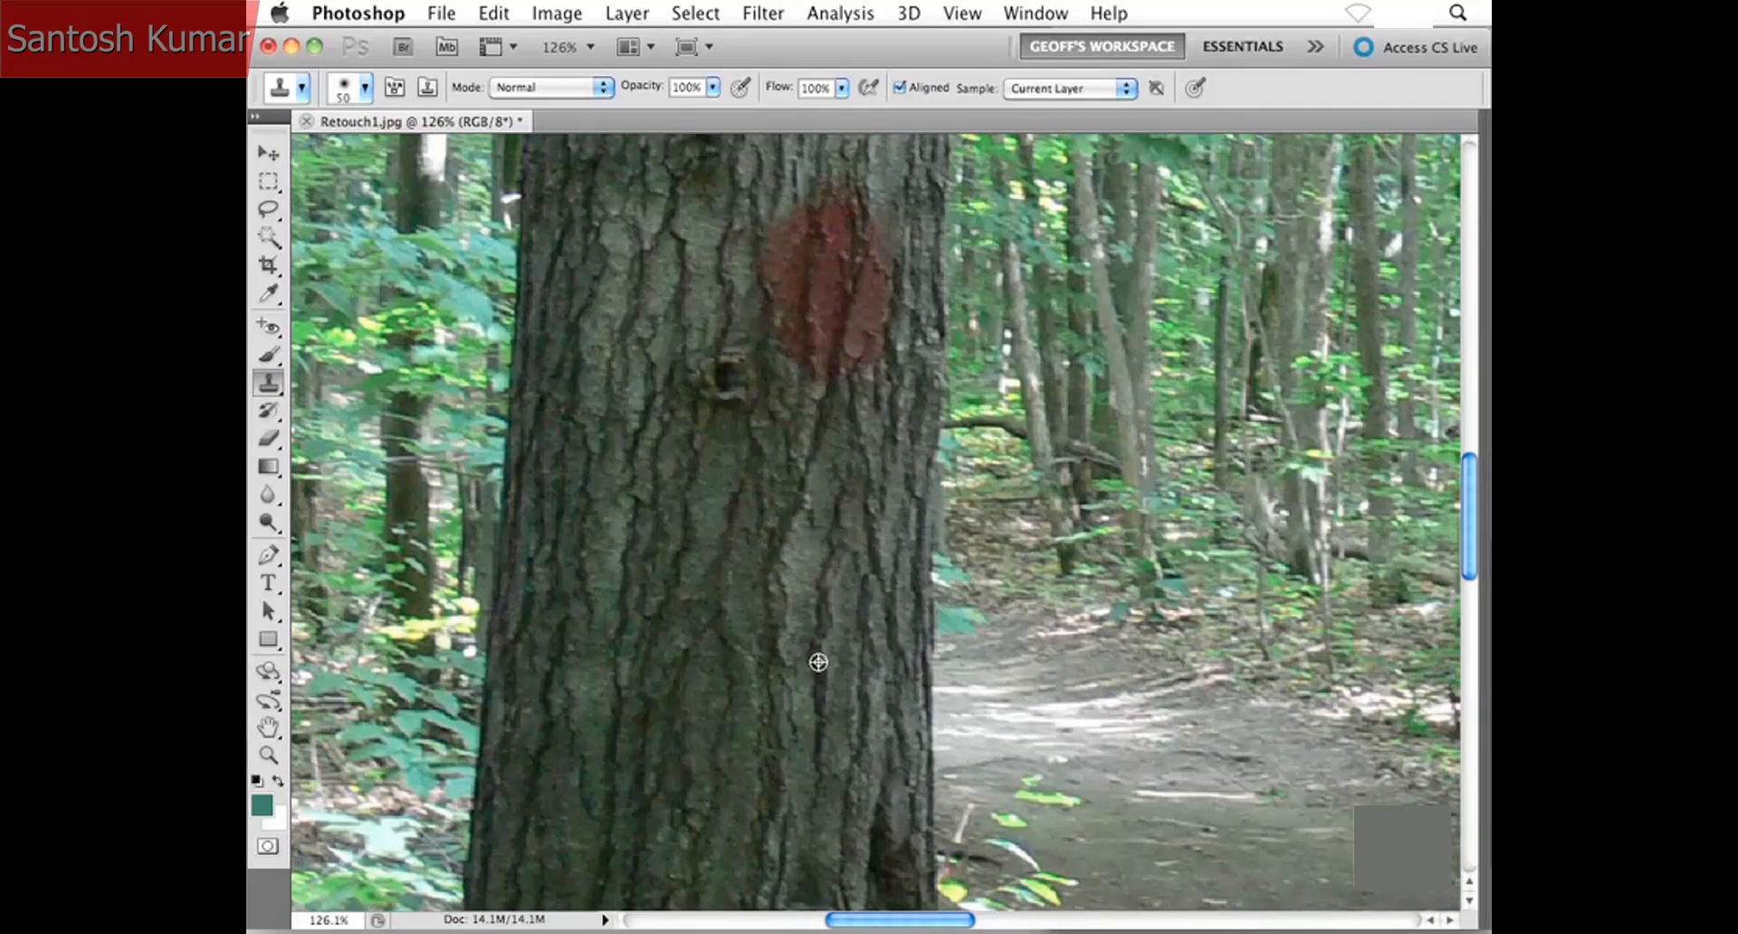
pyautogui.keyDown('alt'); pyautogui.click(818, 662); pyautogui.keyUp('alt')
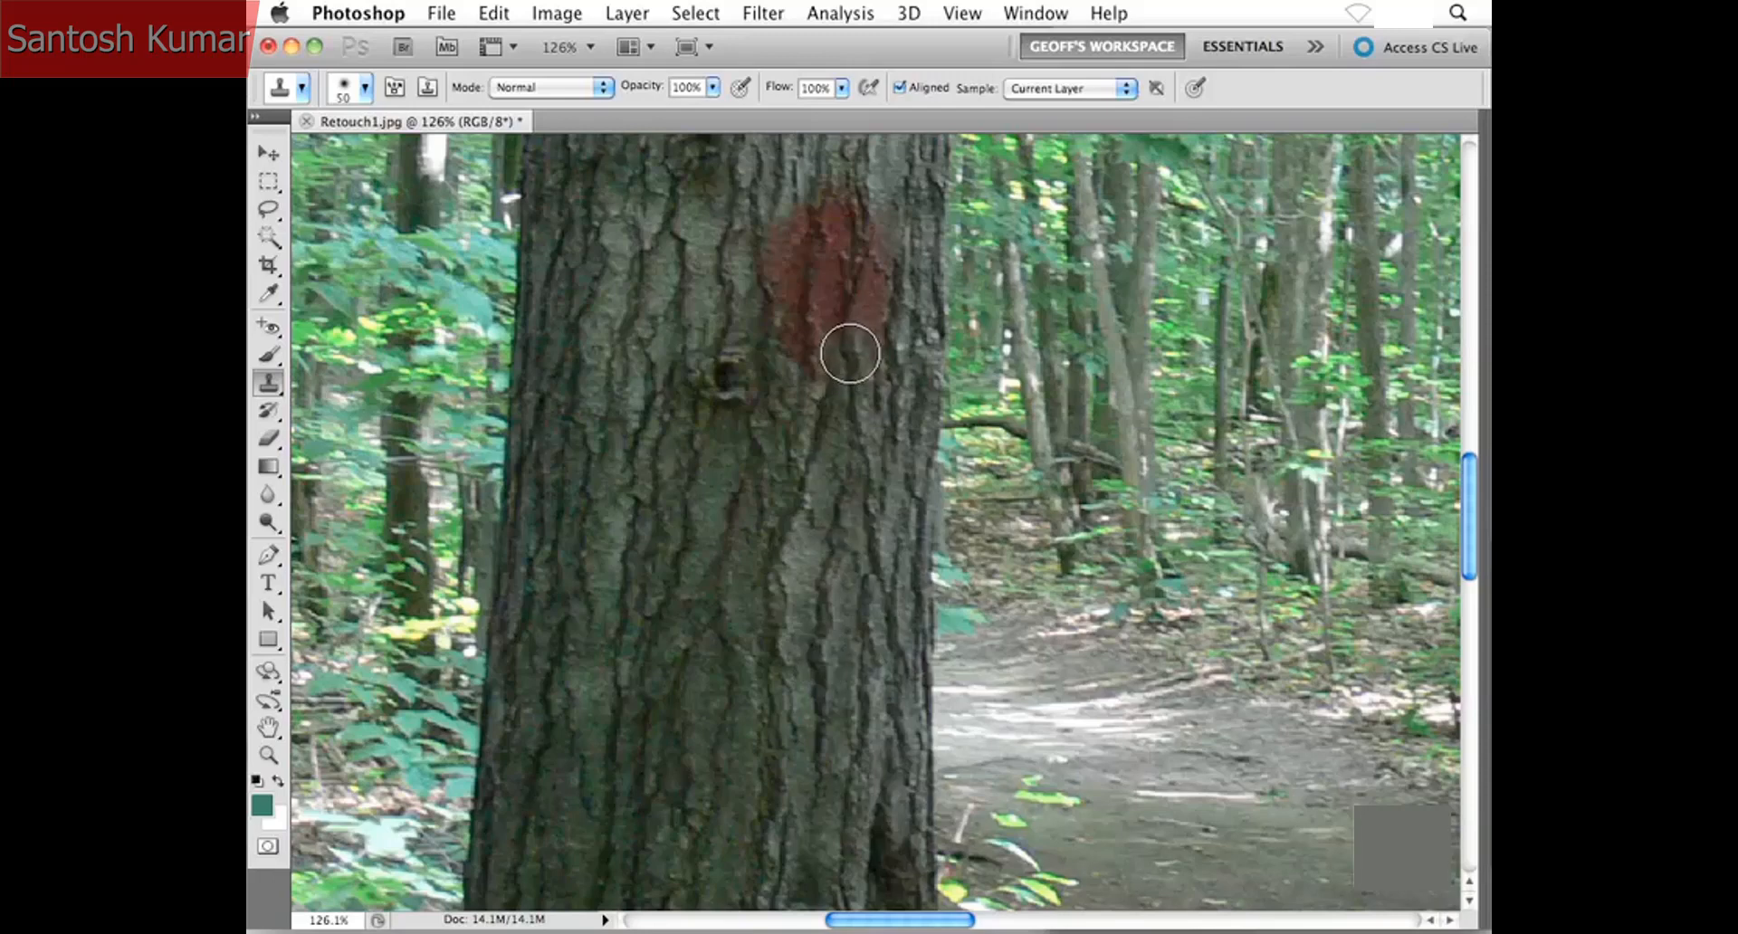
pyautogui.moveTo(845, 353)
pyautogui.mouseDown()
pyautogui.moveTo(857, 319)
pyautogui.moveTo(816, 272)
pyautogui.moveTo(832, 231)
pyautogui.moveTo(799, 243)
pyautogui.moveTo(790, 293)
pyautogui.moveTo(799, 322)
pyautogui.moveTo(854, 326)
pyautogui.mouseUp()
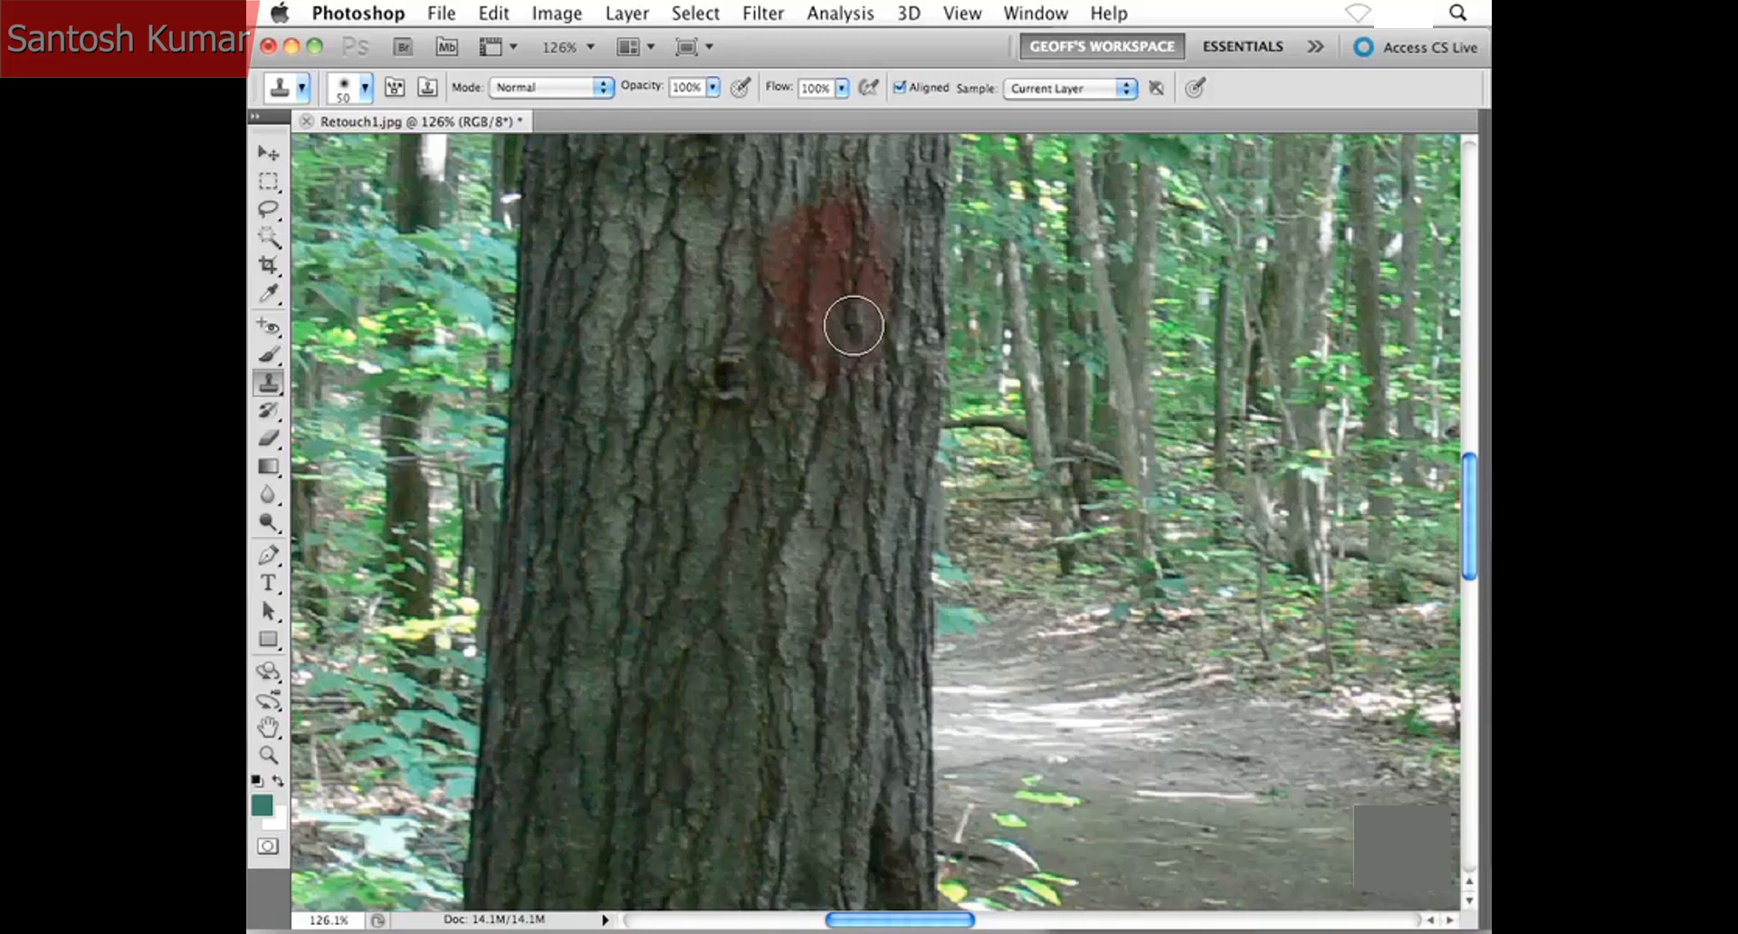
pyautogui.moveTo(854, 326)
pyautogui.mouseDown()
pyautogui.moveTo(871, 260)
pyautogui.moveTo(860, 348)
pyautogui.moveTo(815, 357)
pyautogui.moveTo(791, 268)
pyautogui.moveTo(821, 297)
pyautogui.moveTo(815, 211)
pyautogui.moveTo(792, 255)
pyautogui.moveTo(784, 242)
pyautogui.moveTo(785, 274)
pyautogui.moveTo(850, 251)
pyautogui.moveTo(846, 204)
pyautogui.moveTo(869, 267)
pyautogui.mouseUp()
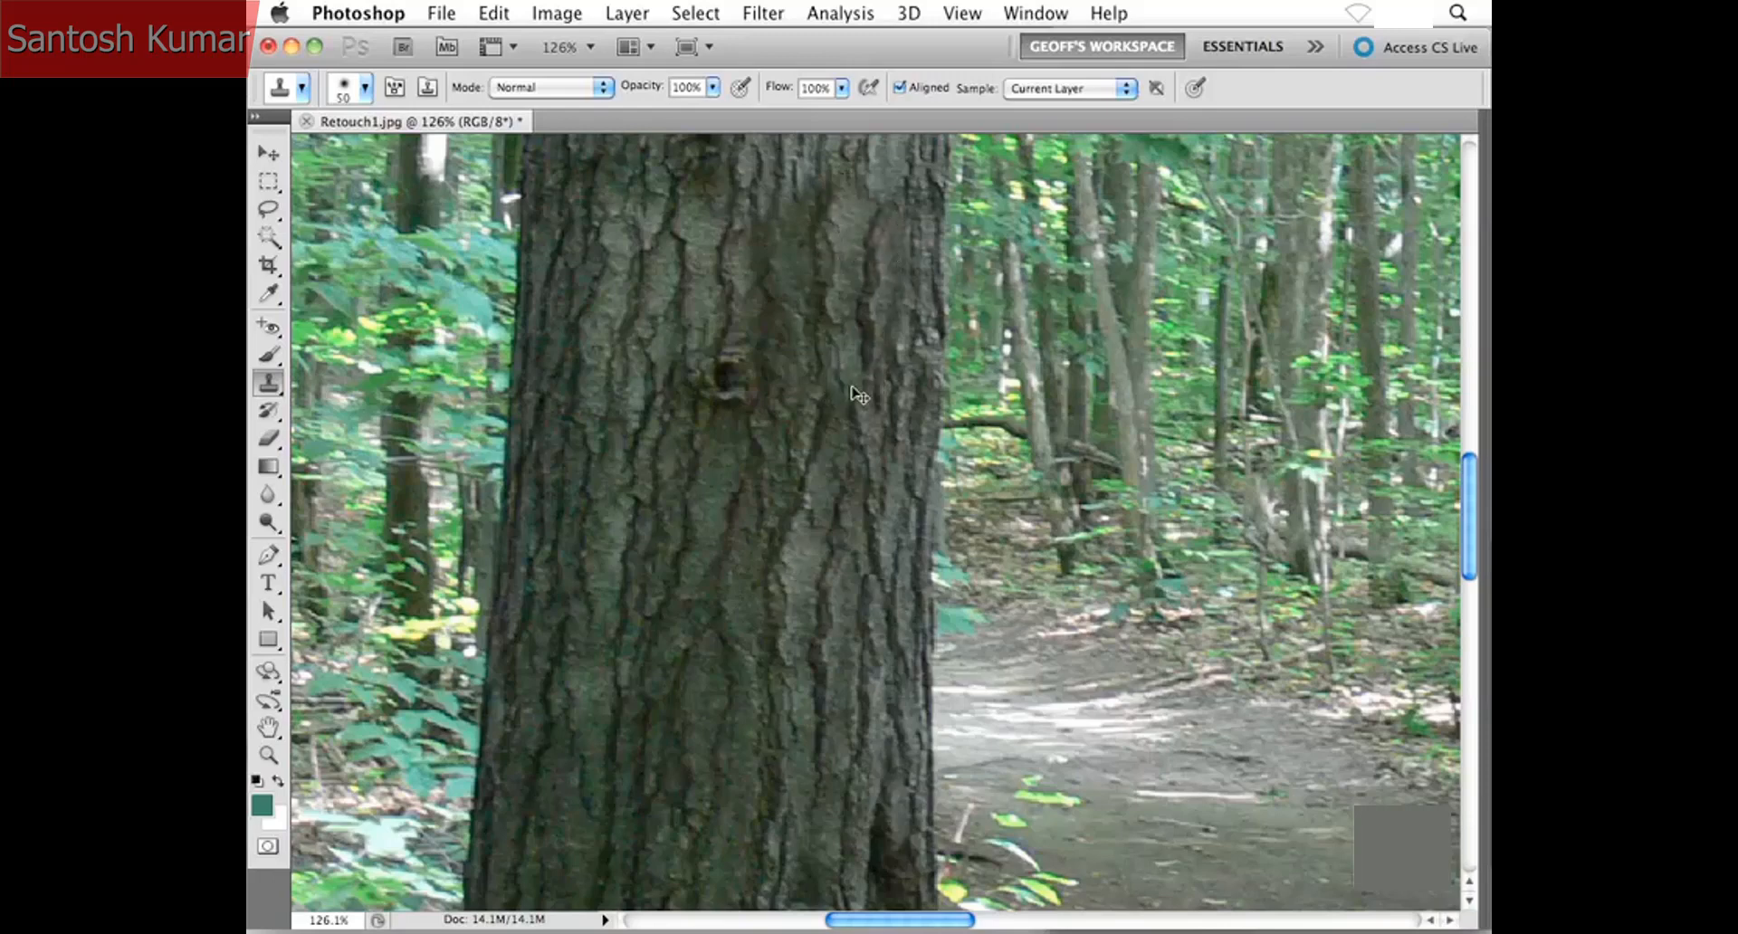
pyautogui.press('super+1')
pyautogui.press('super+minus')
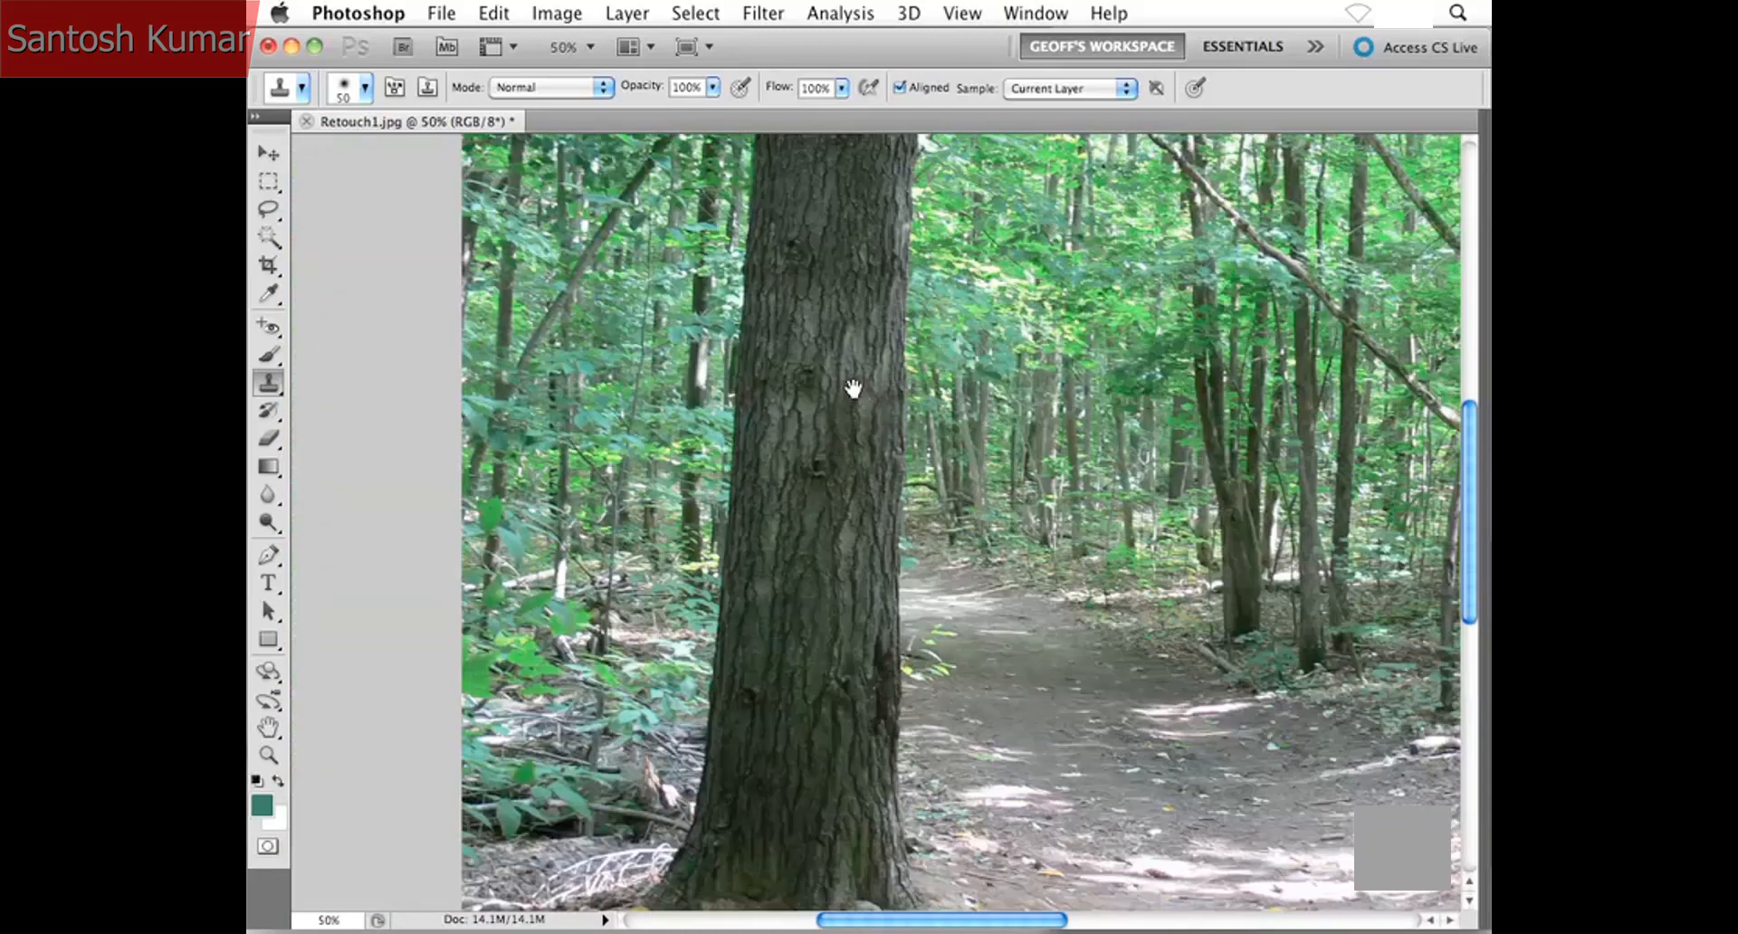
pyautogui.press('super+minus')
pyautogui.moveTo(779, 407); pyautogui.dragTo(709, 410)
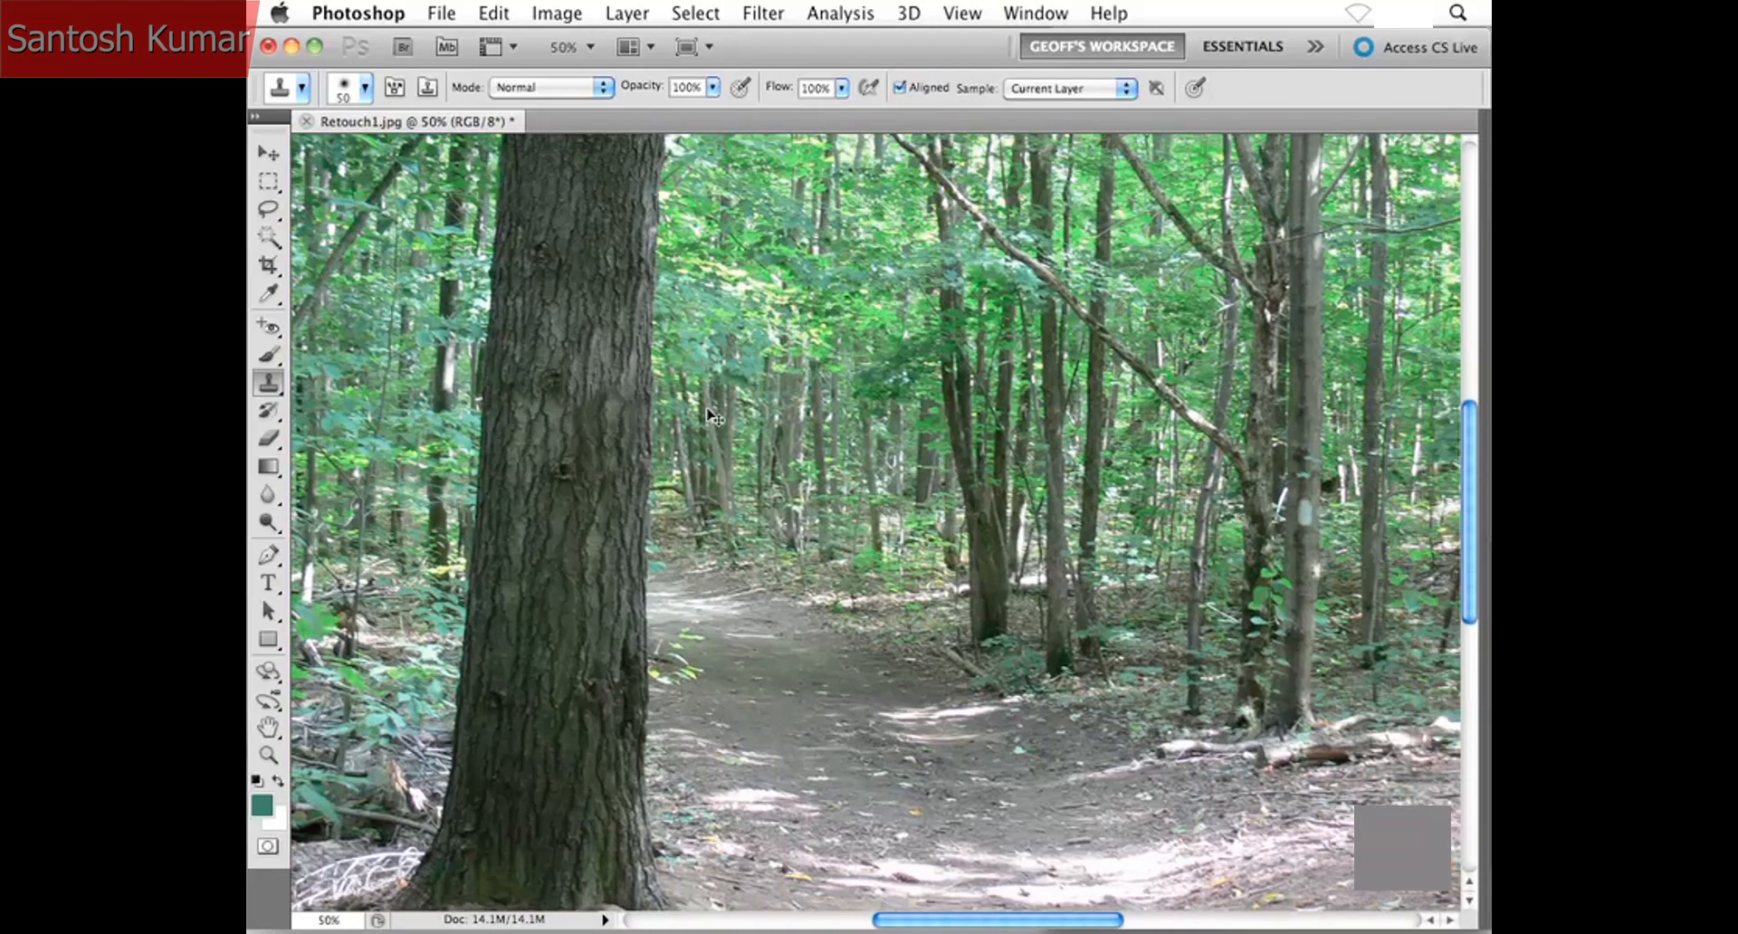
pyautogui.press('super+minus')
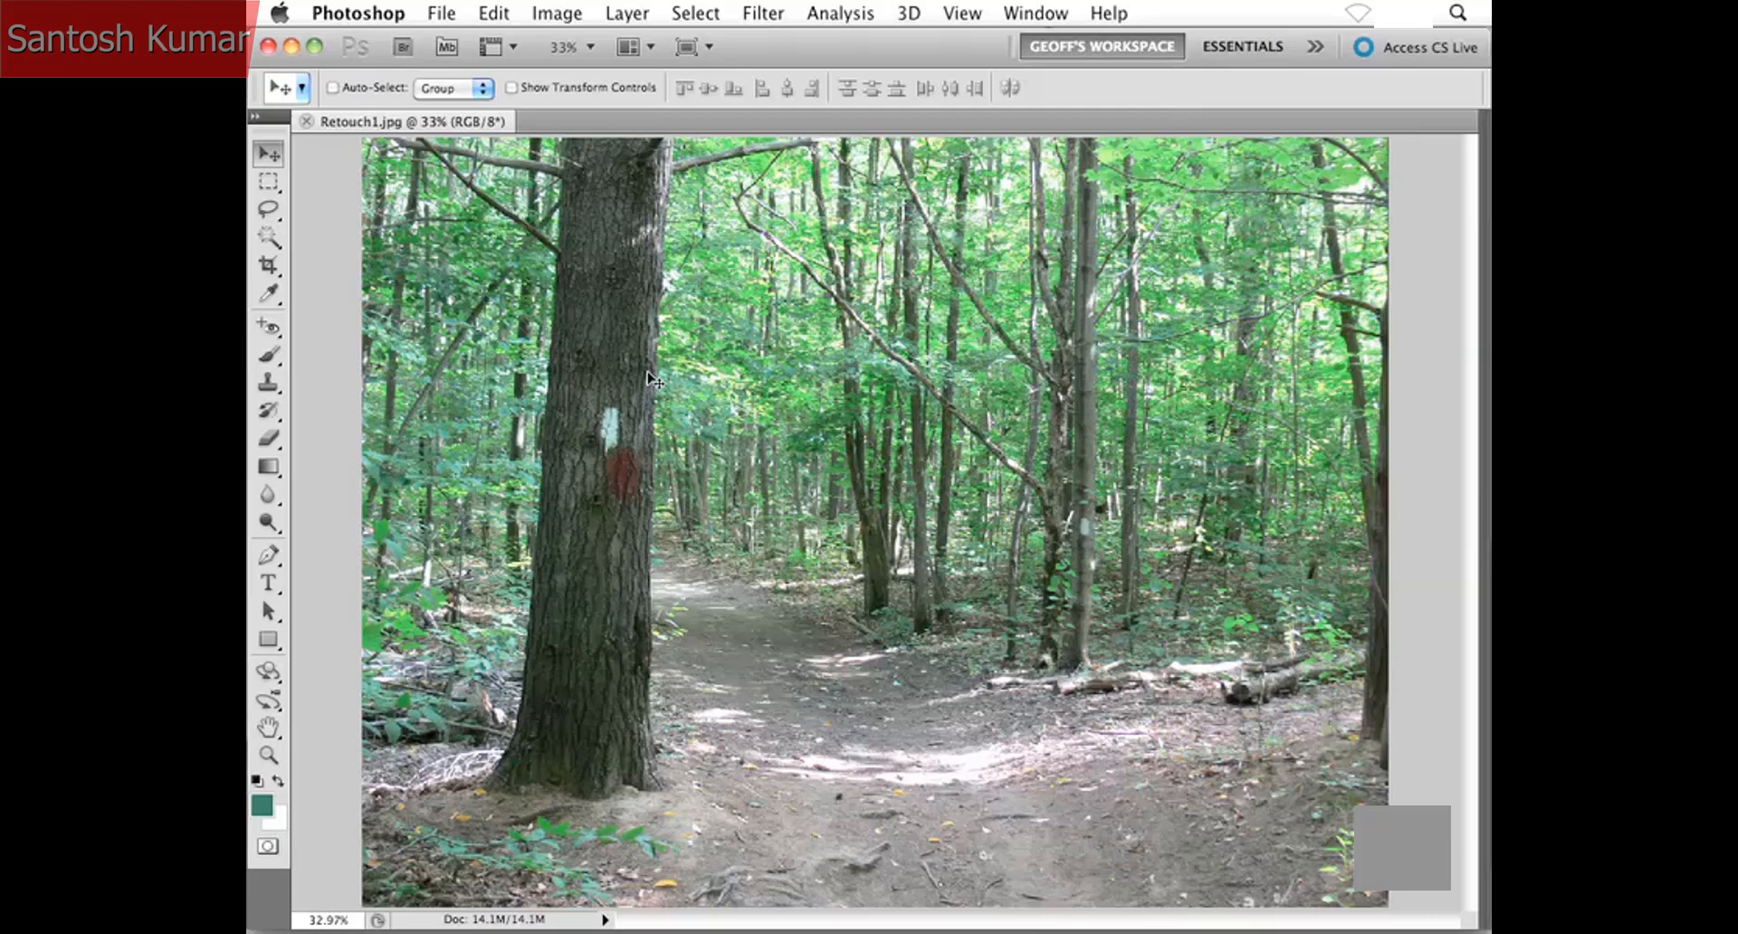
# - Select the white and red paint marks on the large trunk with one freehand Lasso outline, 0 px feather
pyautogui.press('super+plus')
pyautogui.press('super+plus')
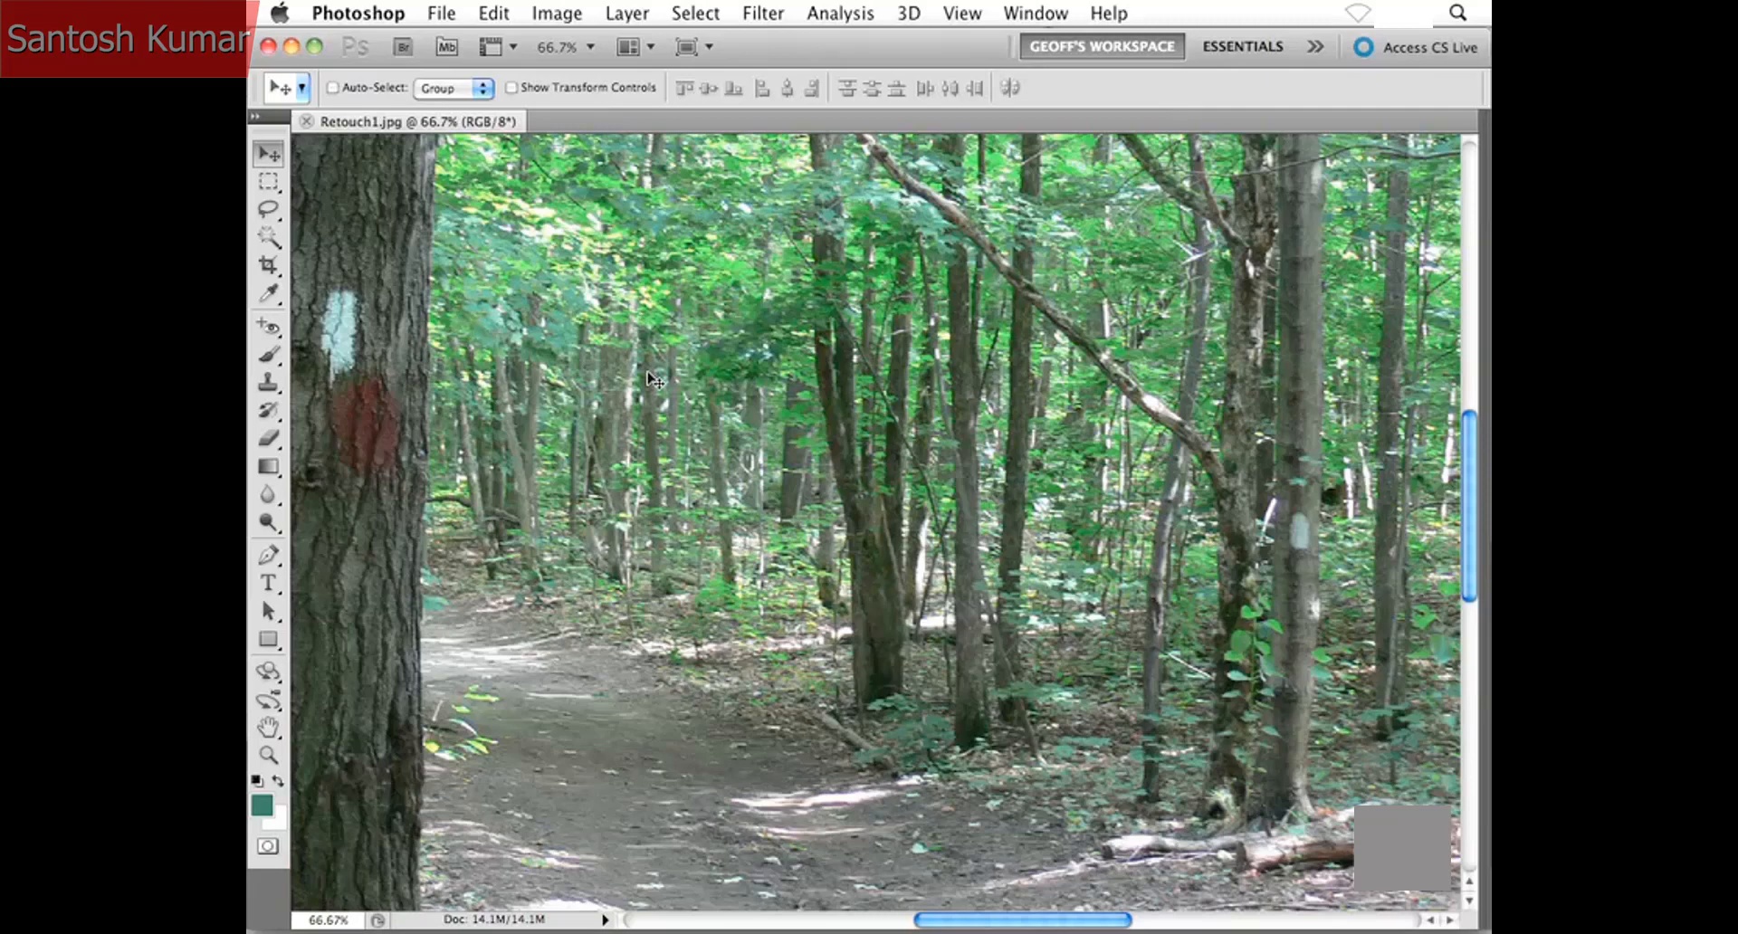
pyautogui.moveTo(420, 405); pyautogui.dragTo(679, 450)
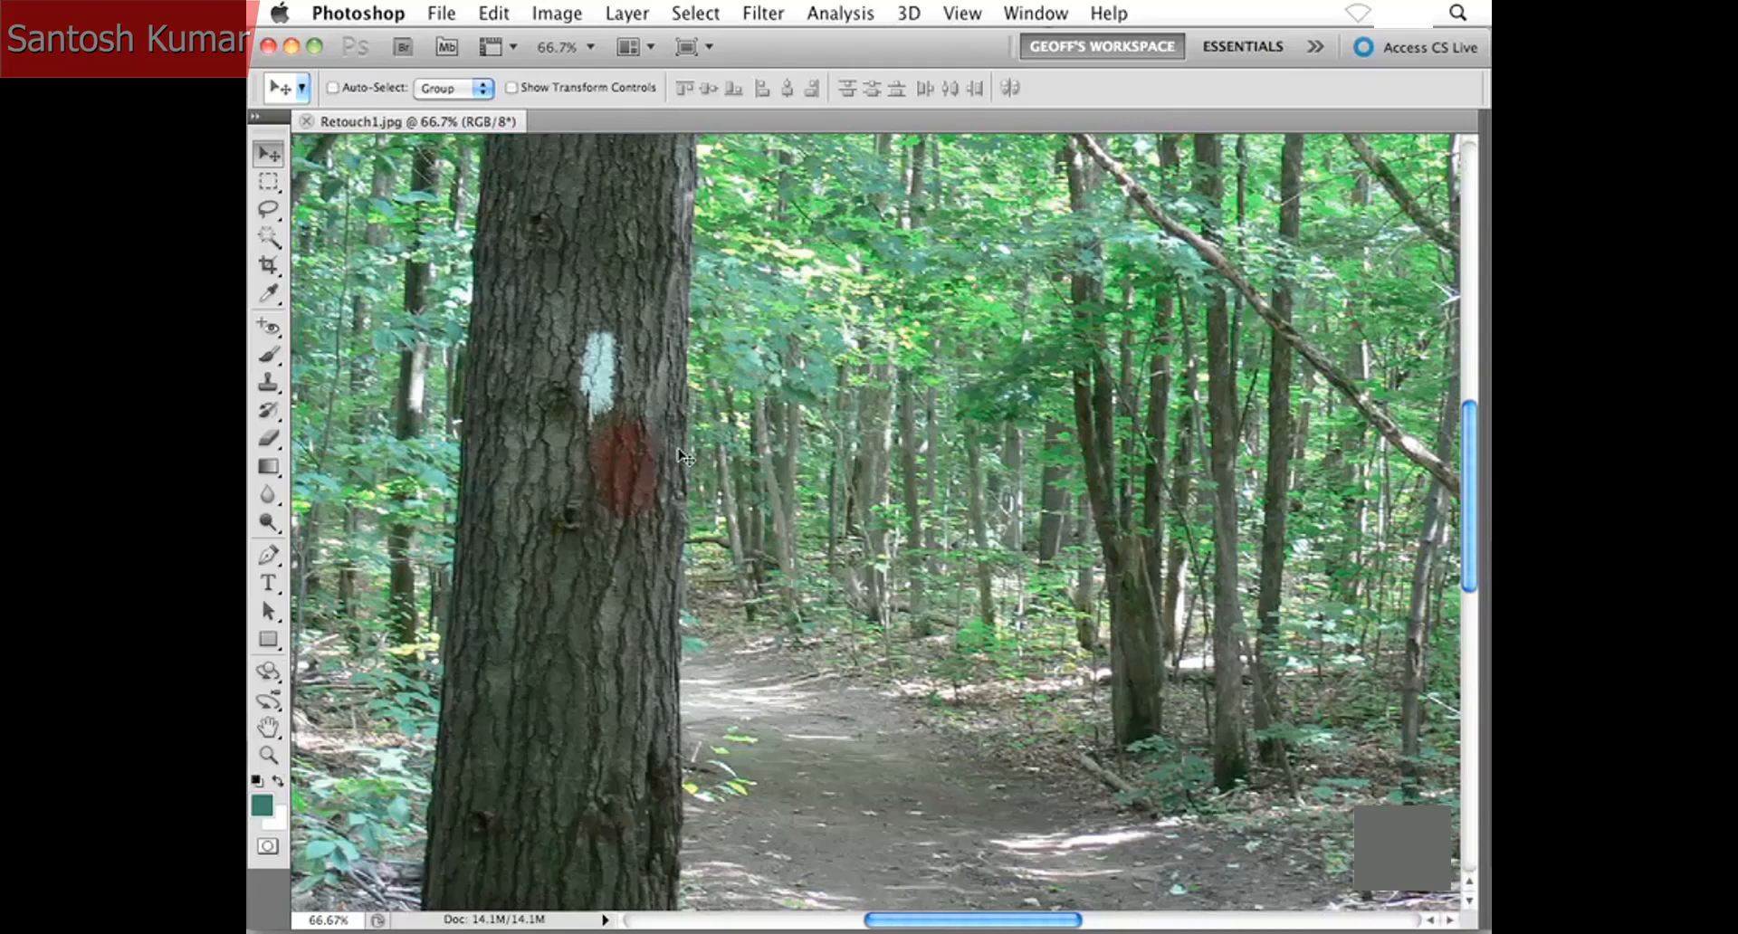
pyautogui.press('super+1')
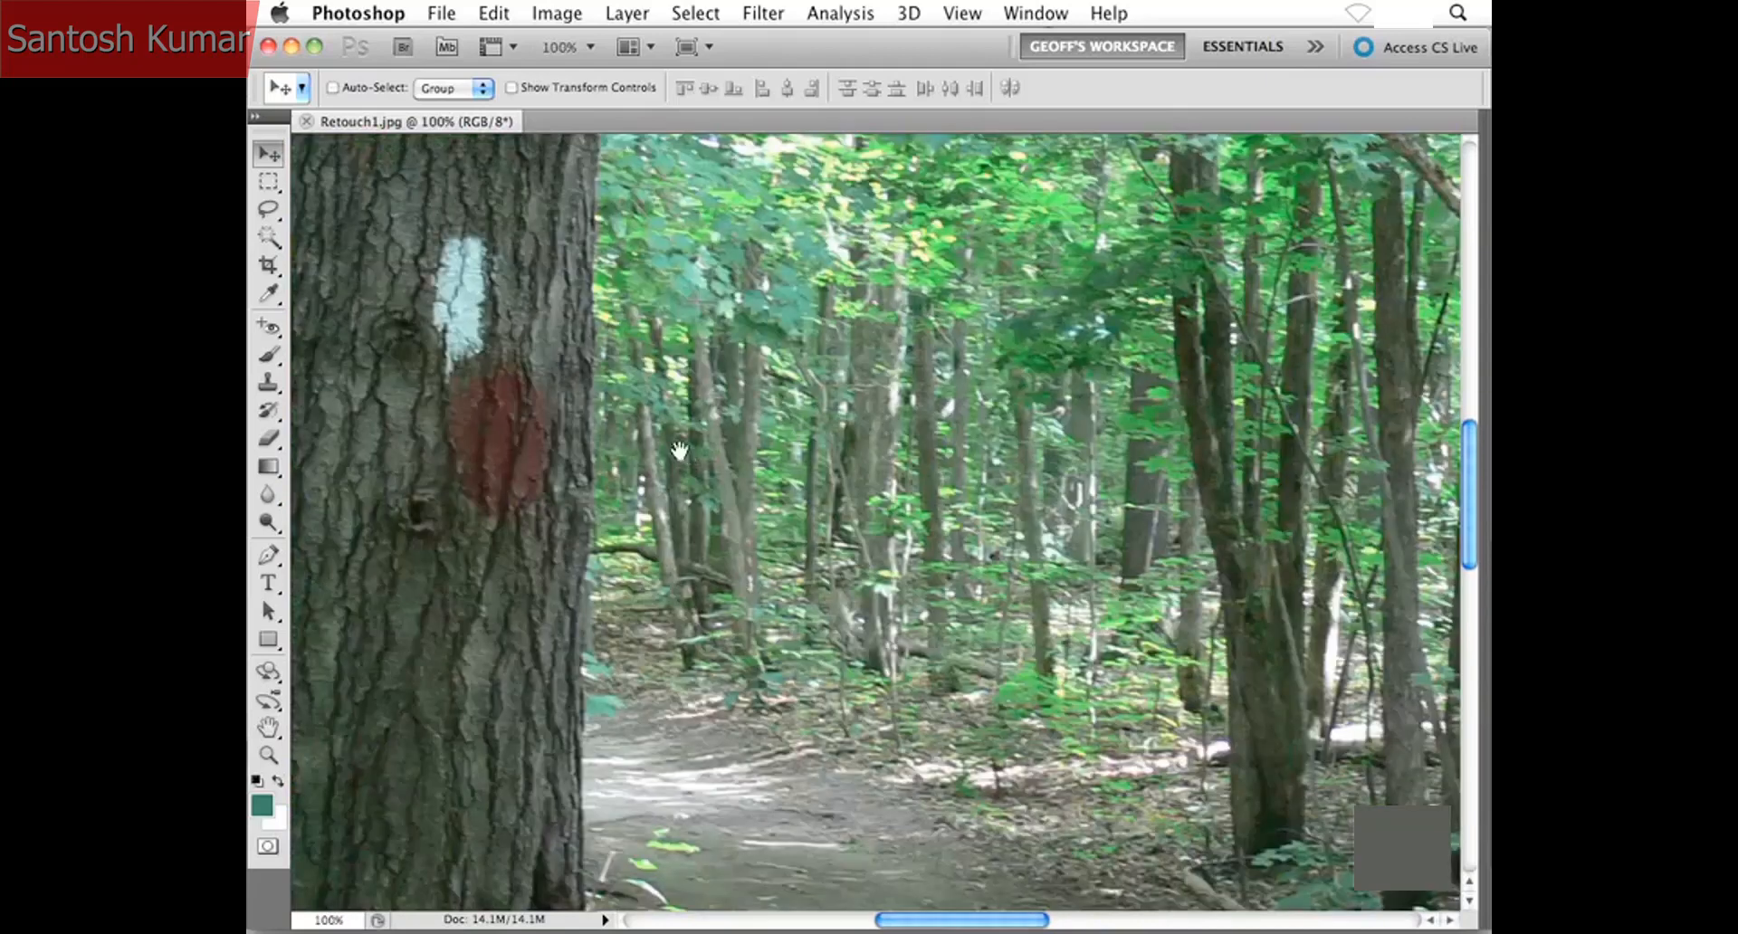
pyautogui.moveTo(504, 387); pyautogui.dragTo(674, 503)
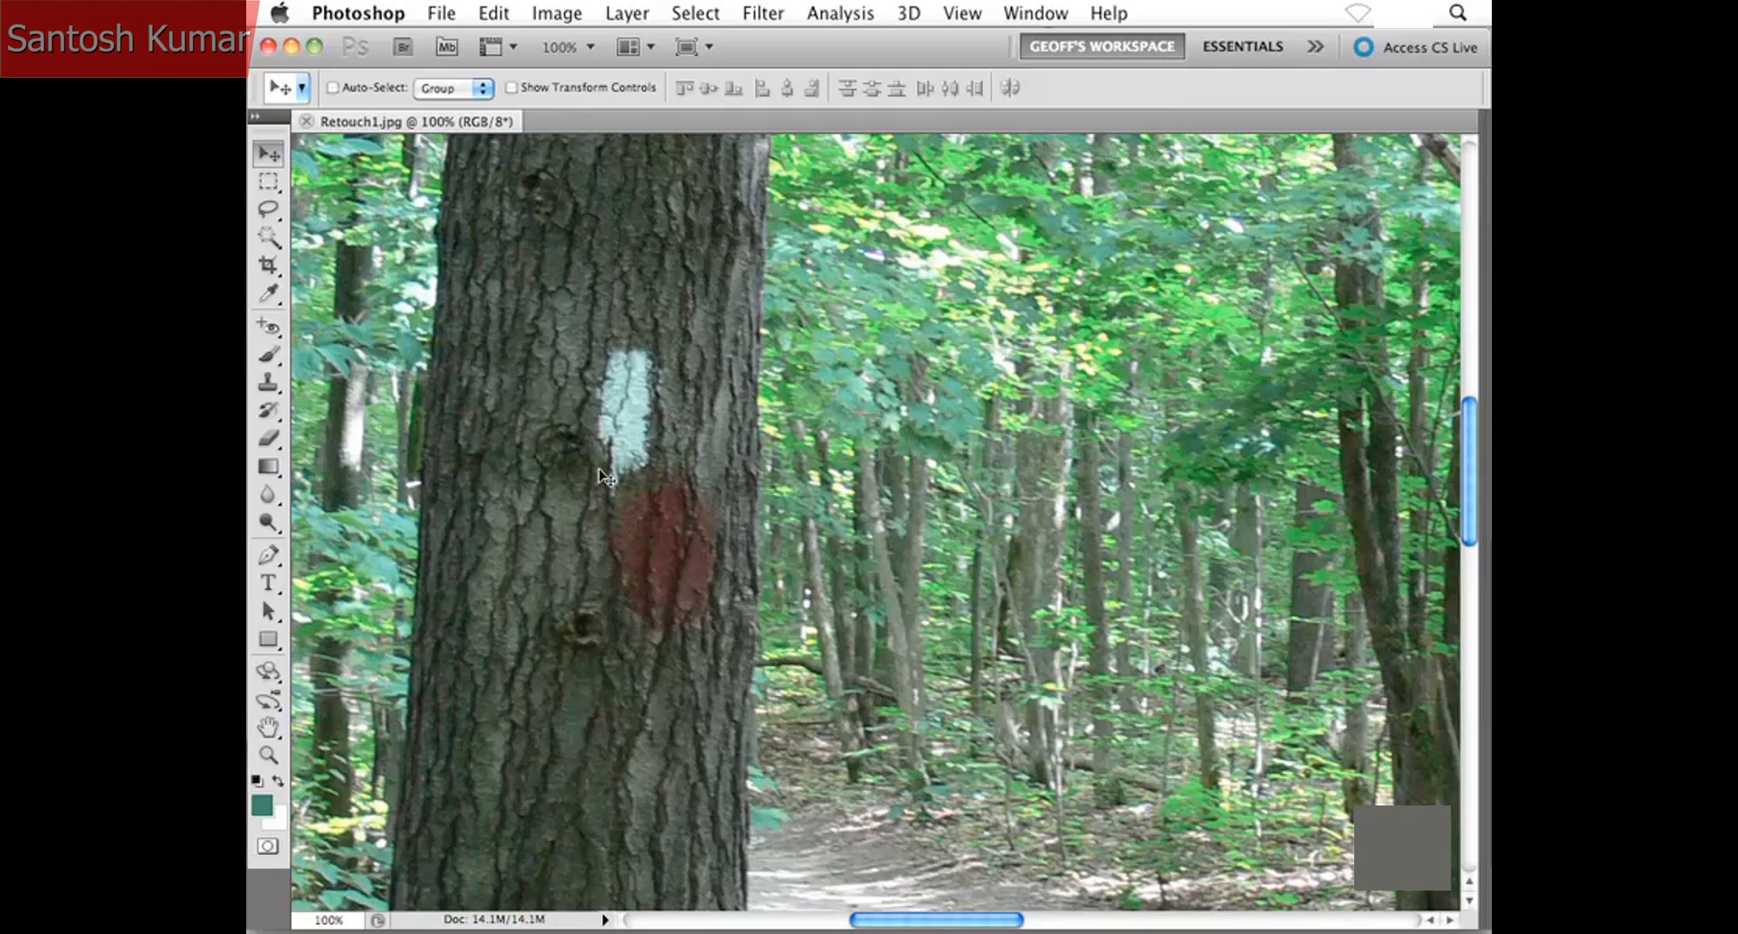
pyautogui.click(271, 210)
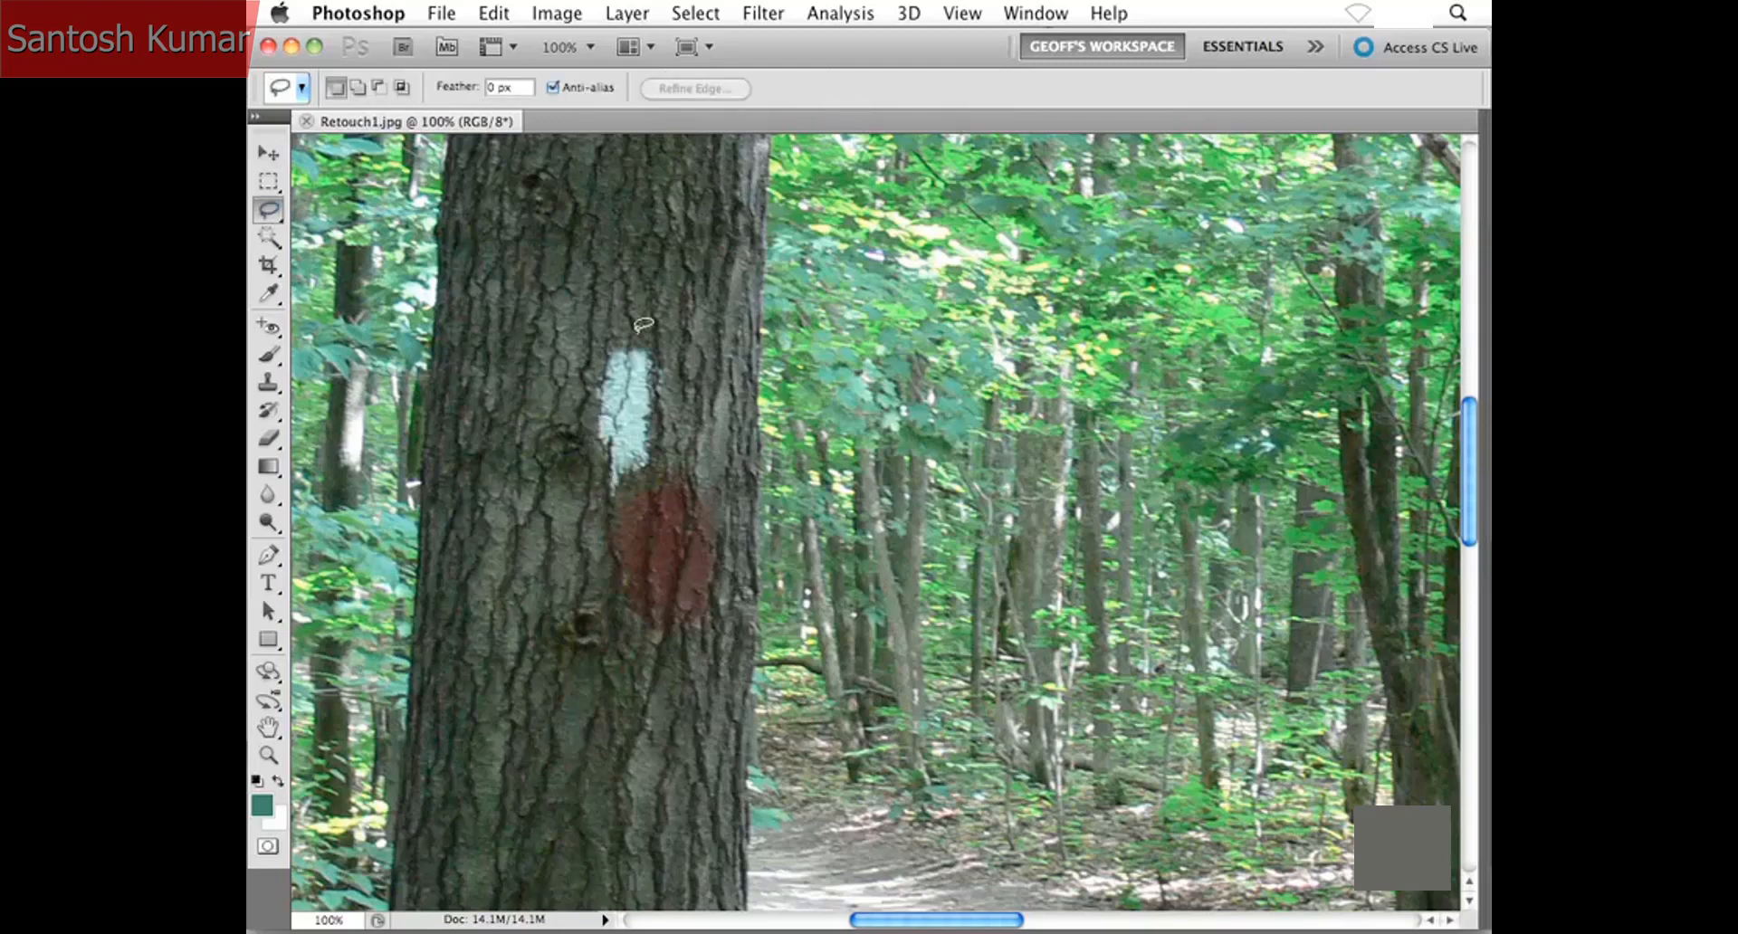
pyautogui.moveTo(670, 444)
pyautogui.mouseDown()
pyautogui.moveTo(675, 349)
pyautogui.moveTo(624, 328)
pyautogui.mouseUp()
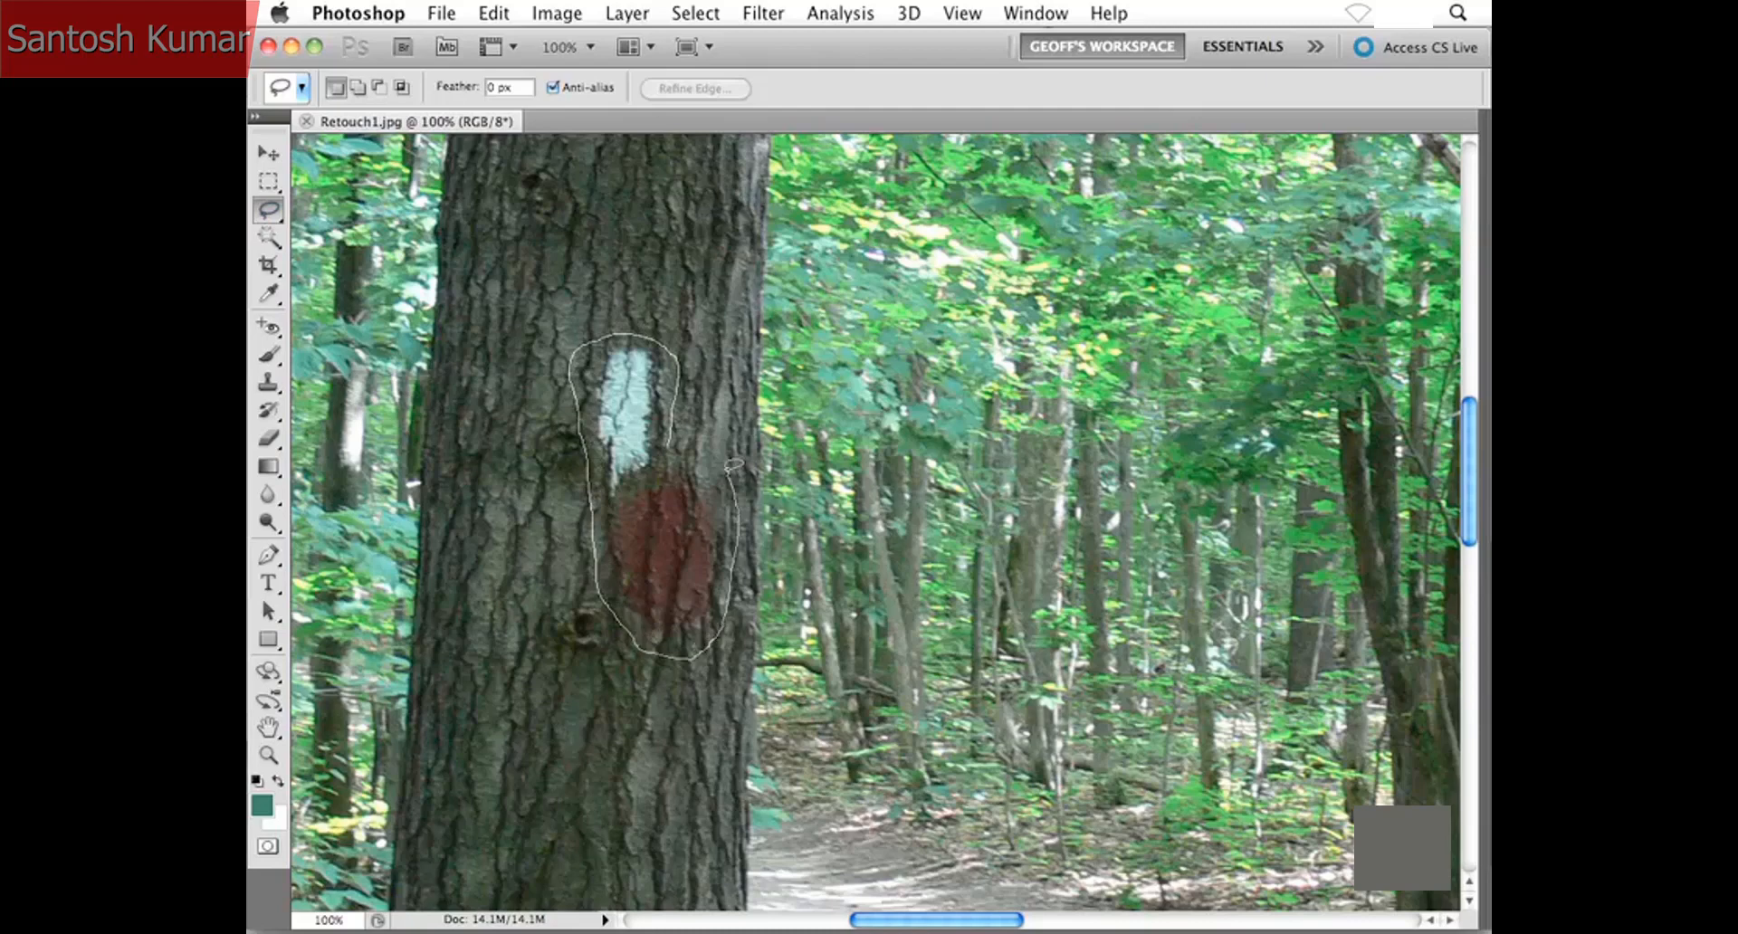
pyautogui.moveTo(681, 437); pyautogui.dragTo(677, 442)
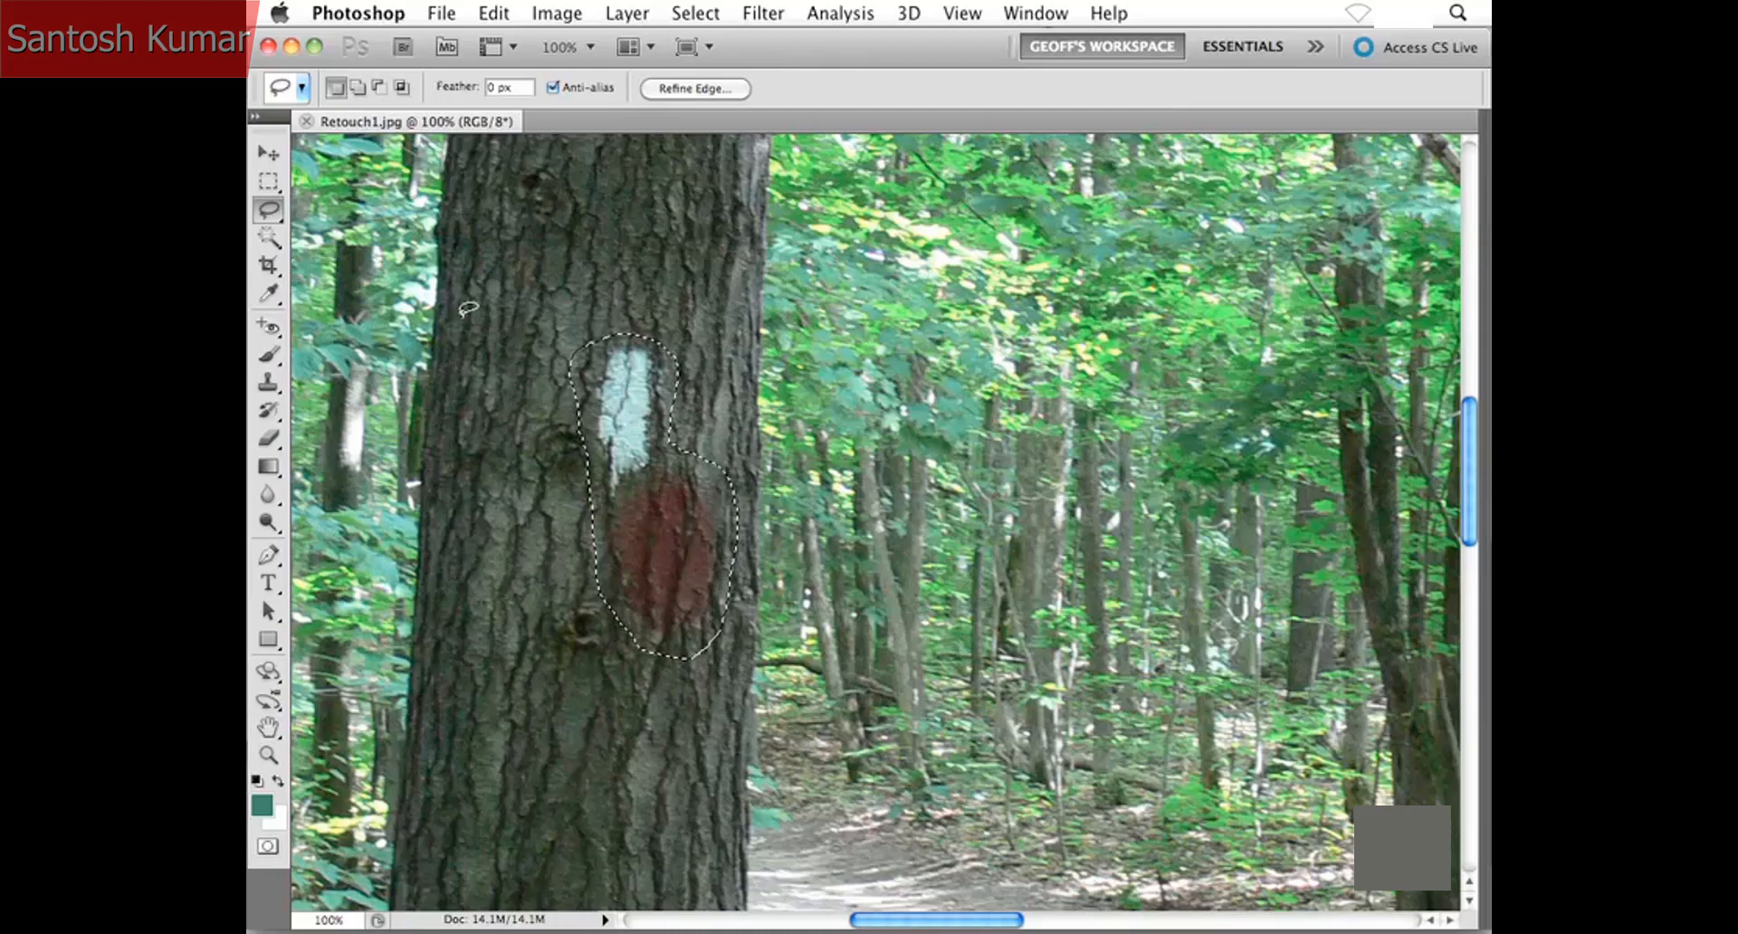
# - Fill the selected paint marks using Content-Aware in Normal mode at 100% opacity, and deselect the area
pyautogui.click(496, 15)
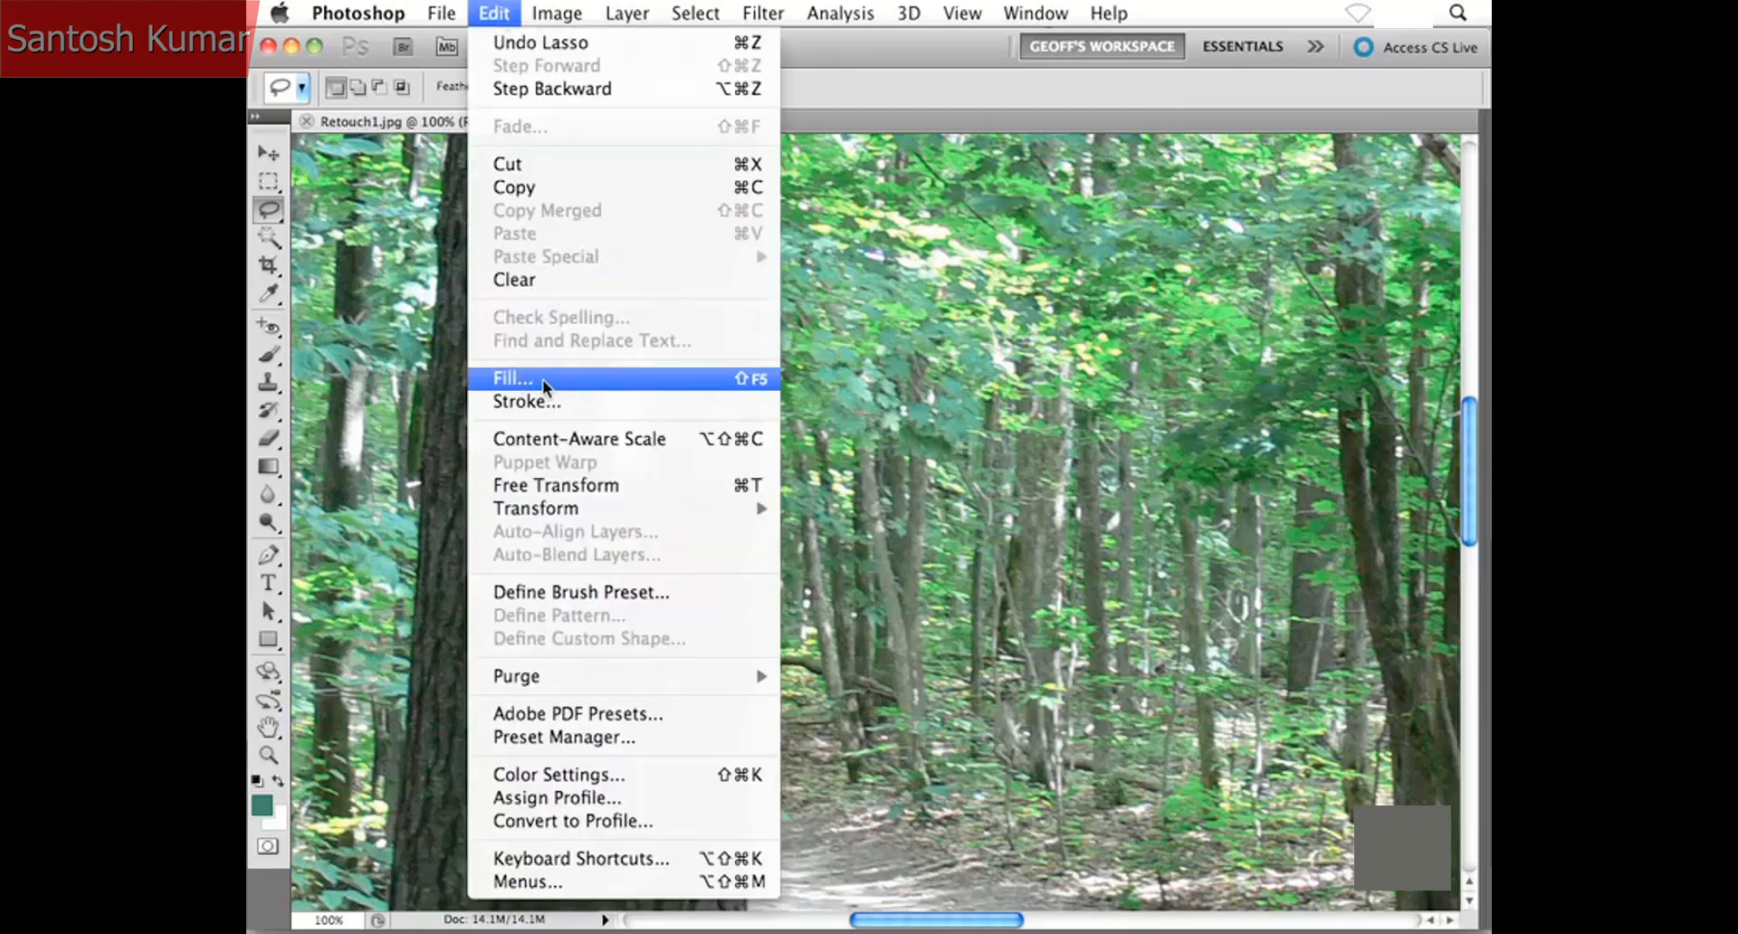
pyautogui.click(578, 378)
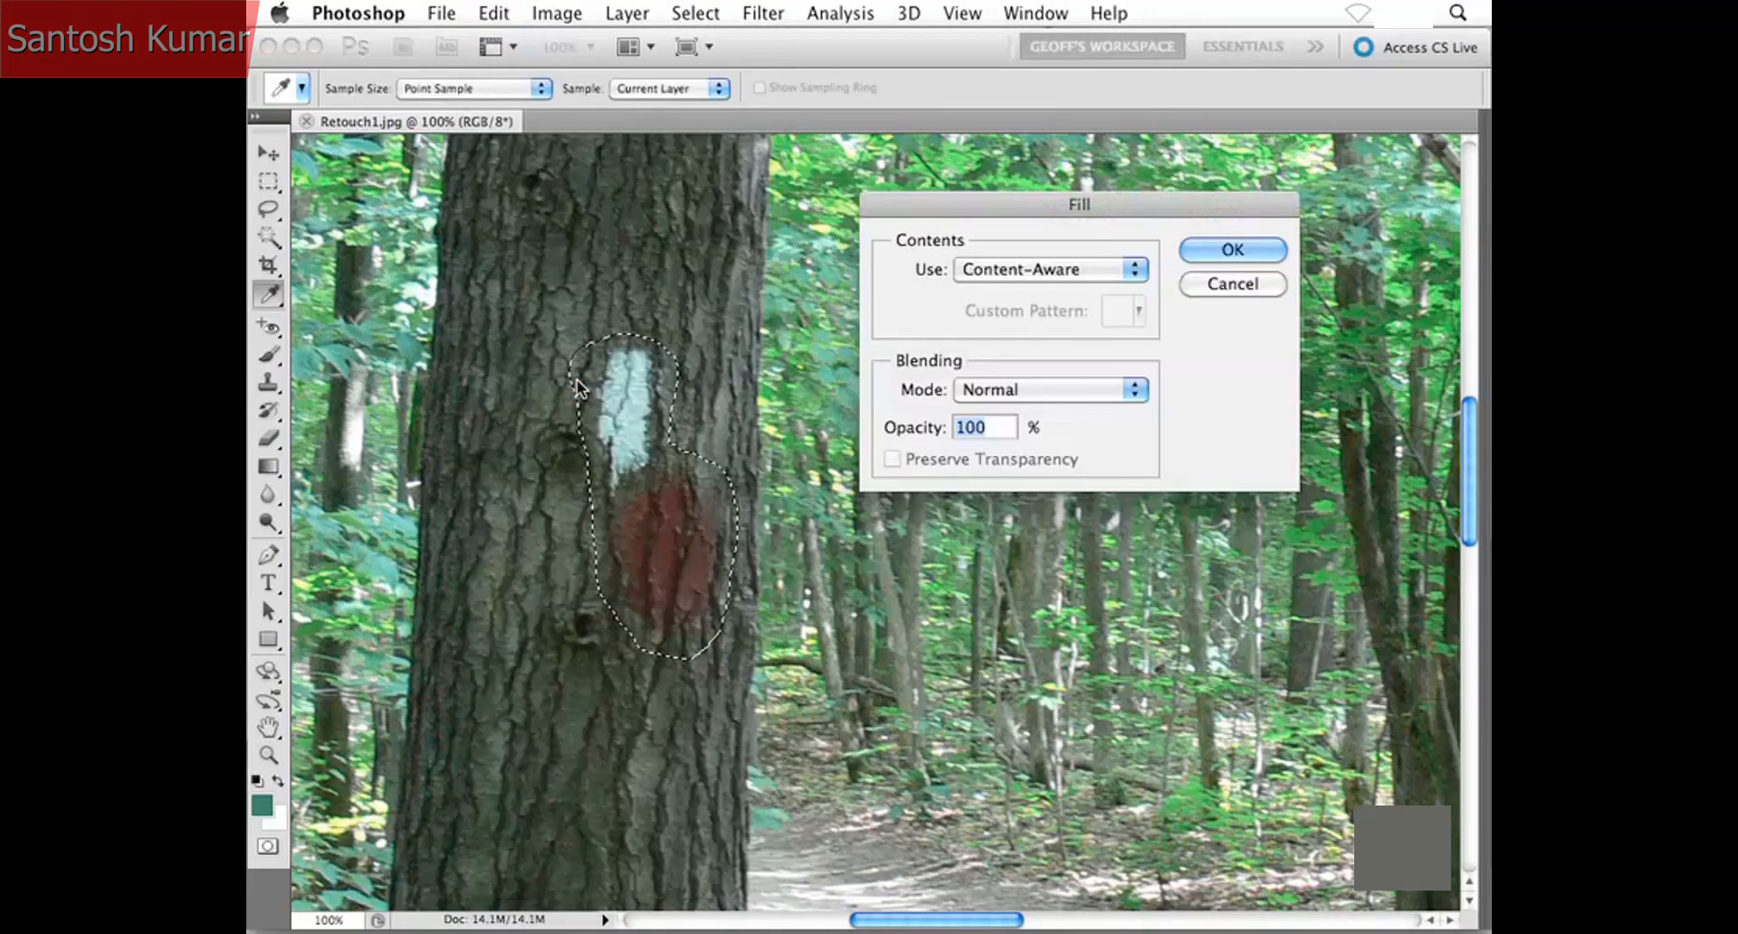
pyautogui.moveTo(961, 197); pyautogui.dragTo(947, 241)
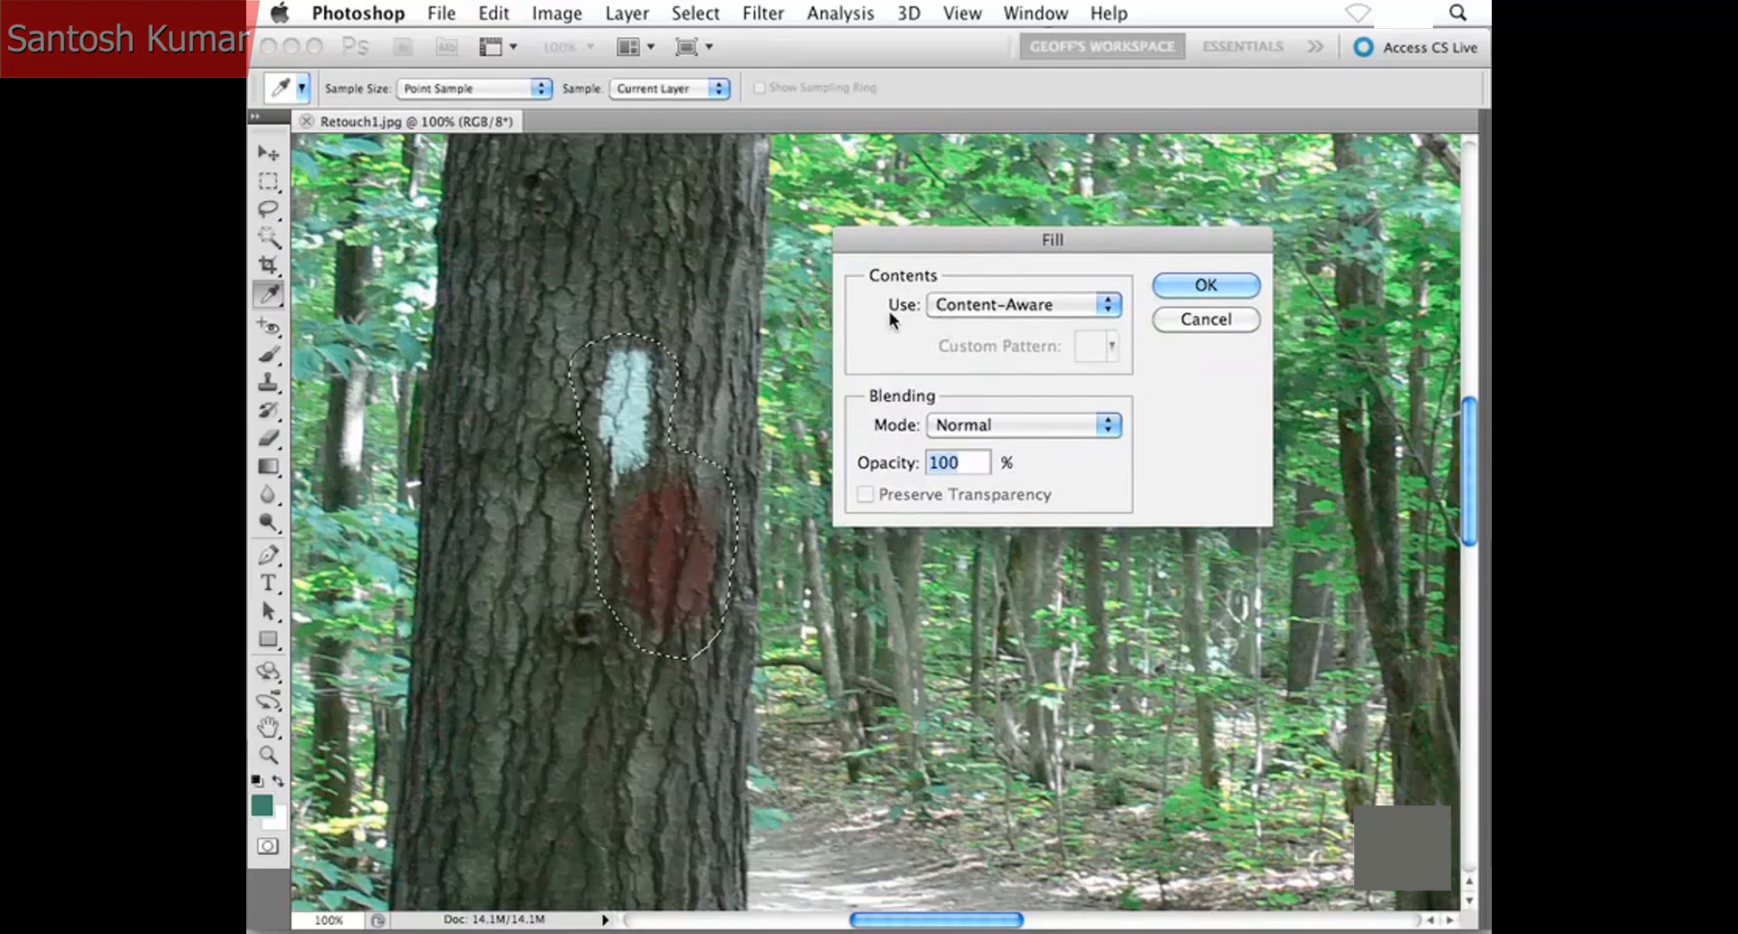
pyautogui.click(1093, 312)
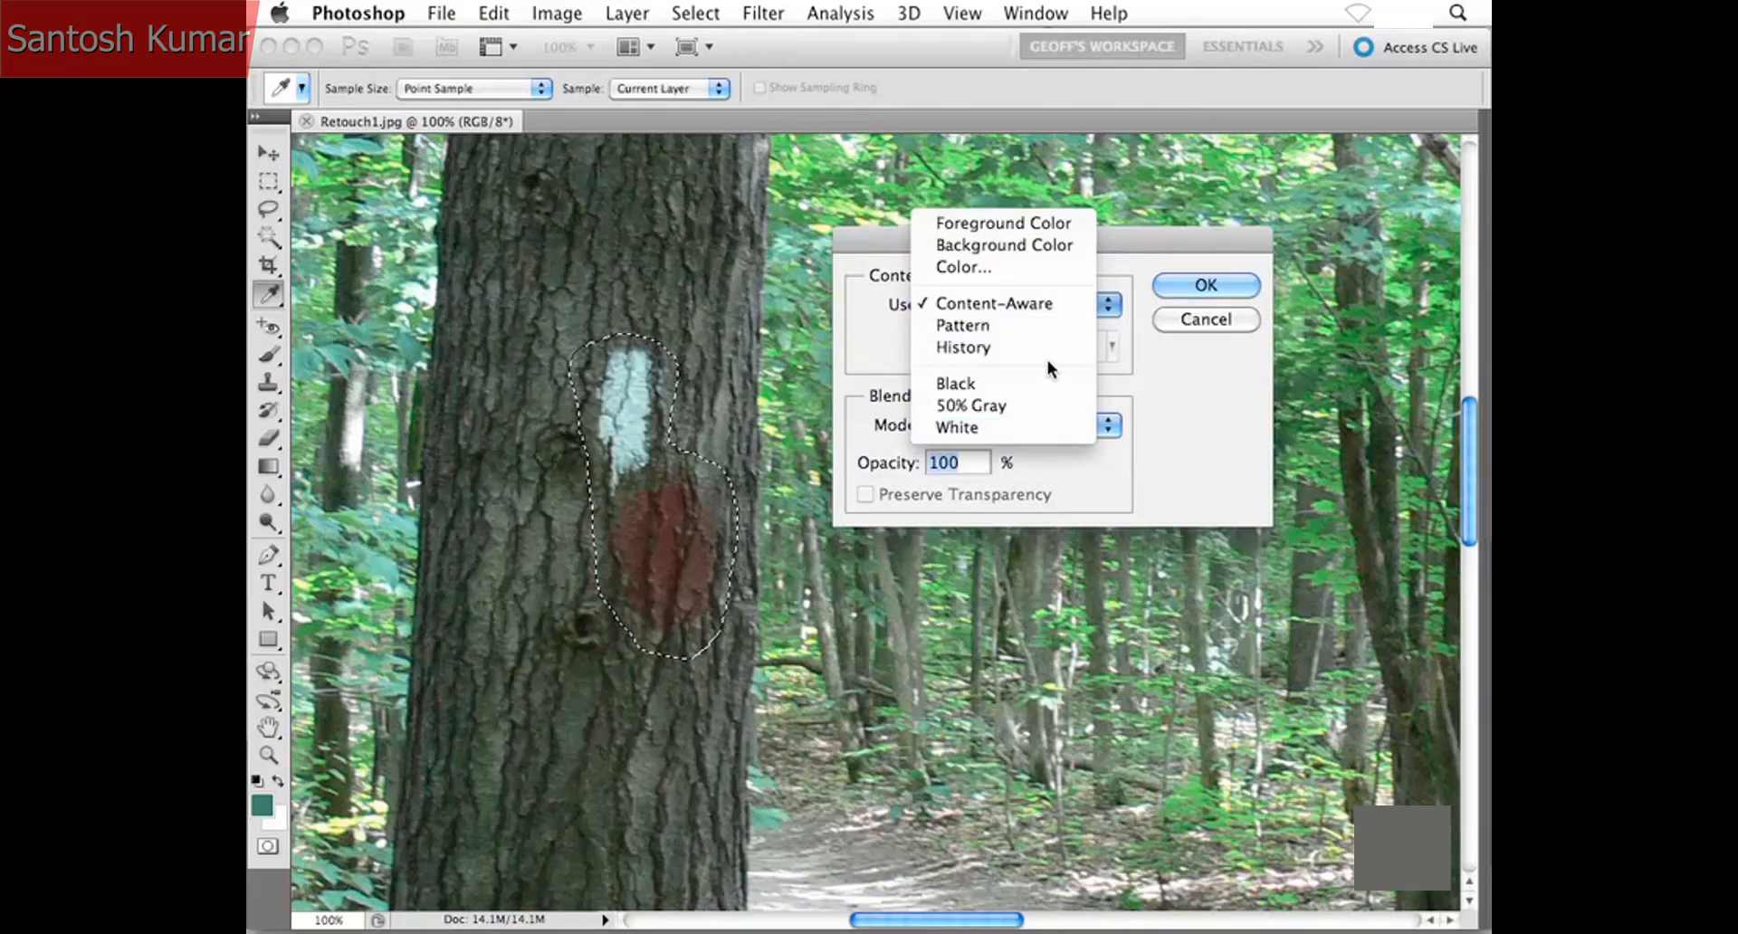
pyautogui.click(1042, 308)
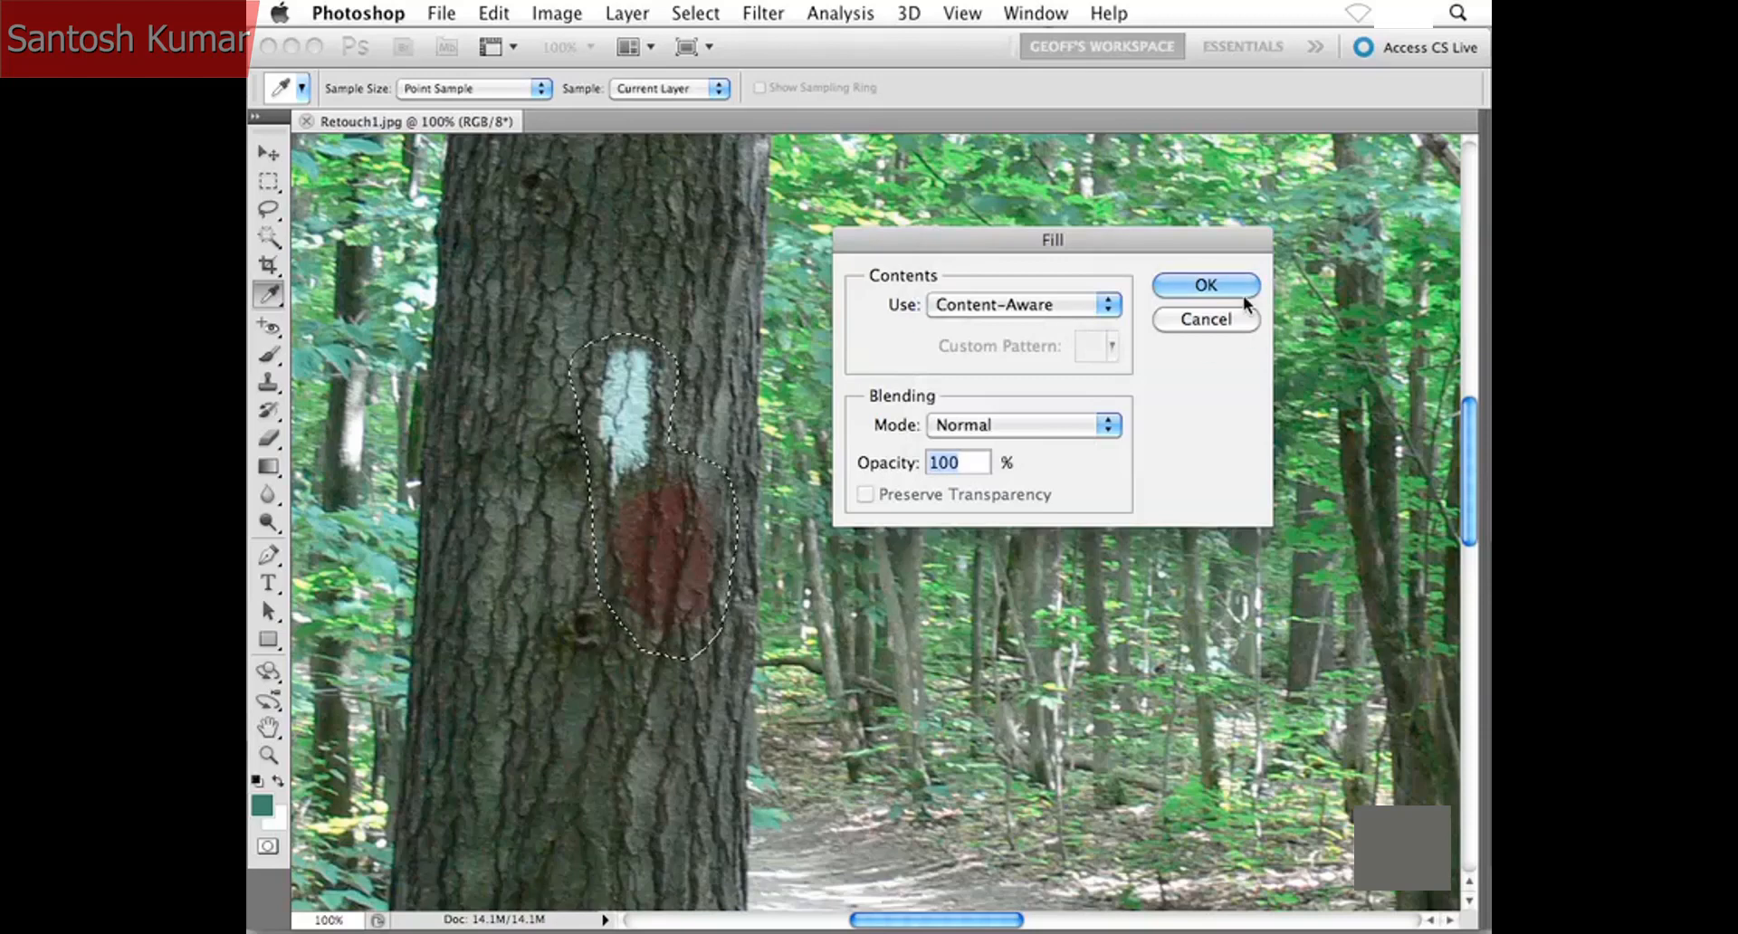
pyautogui.click(1205, 285)
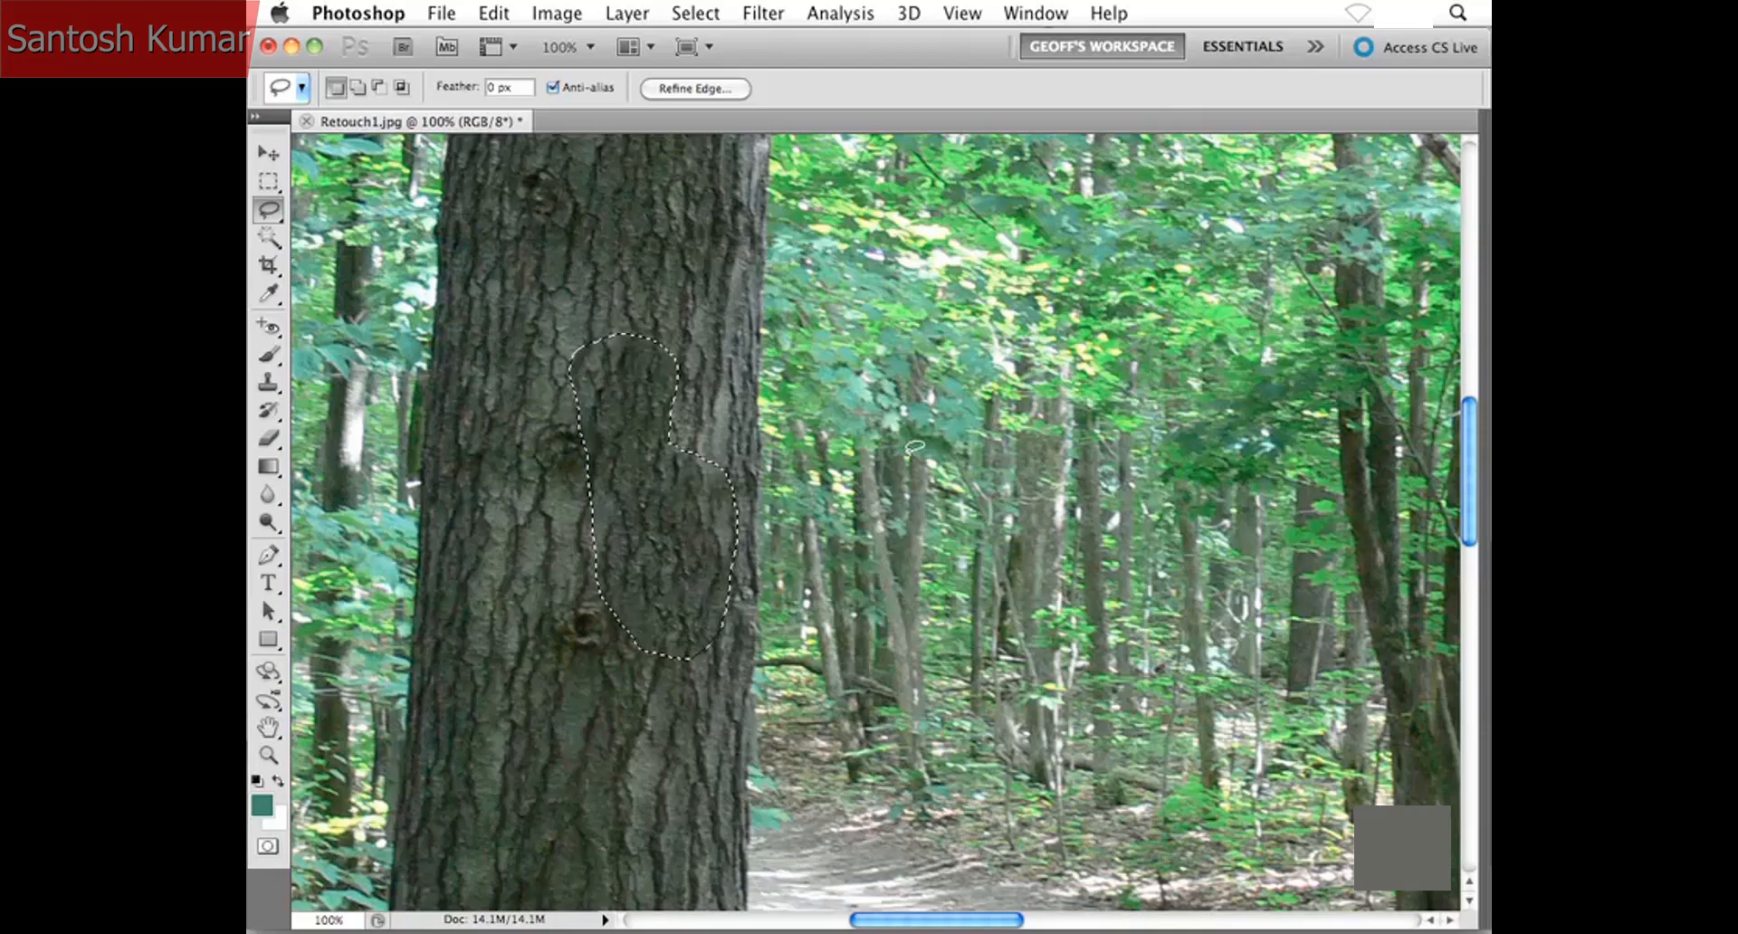
pyautogui.press('super+d')
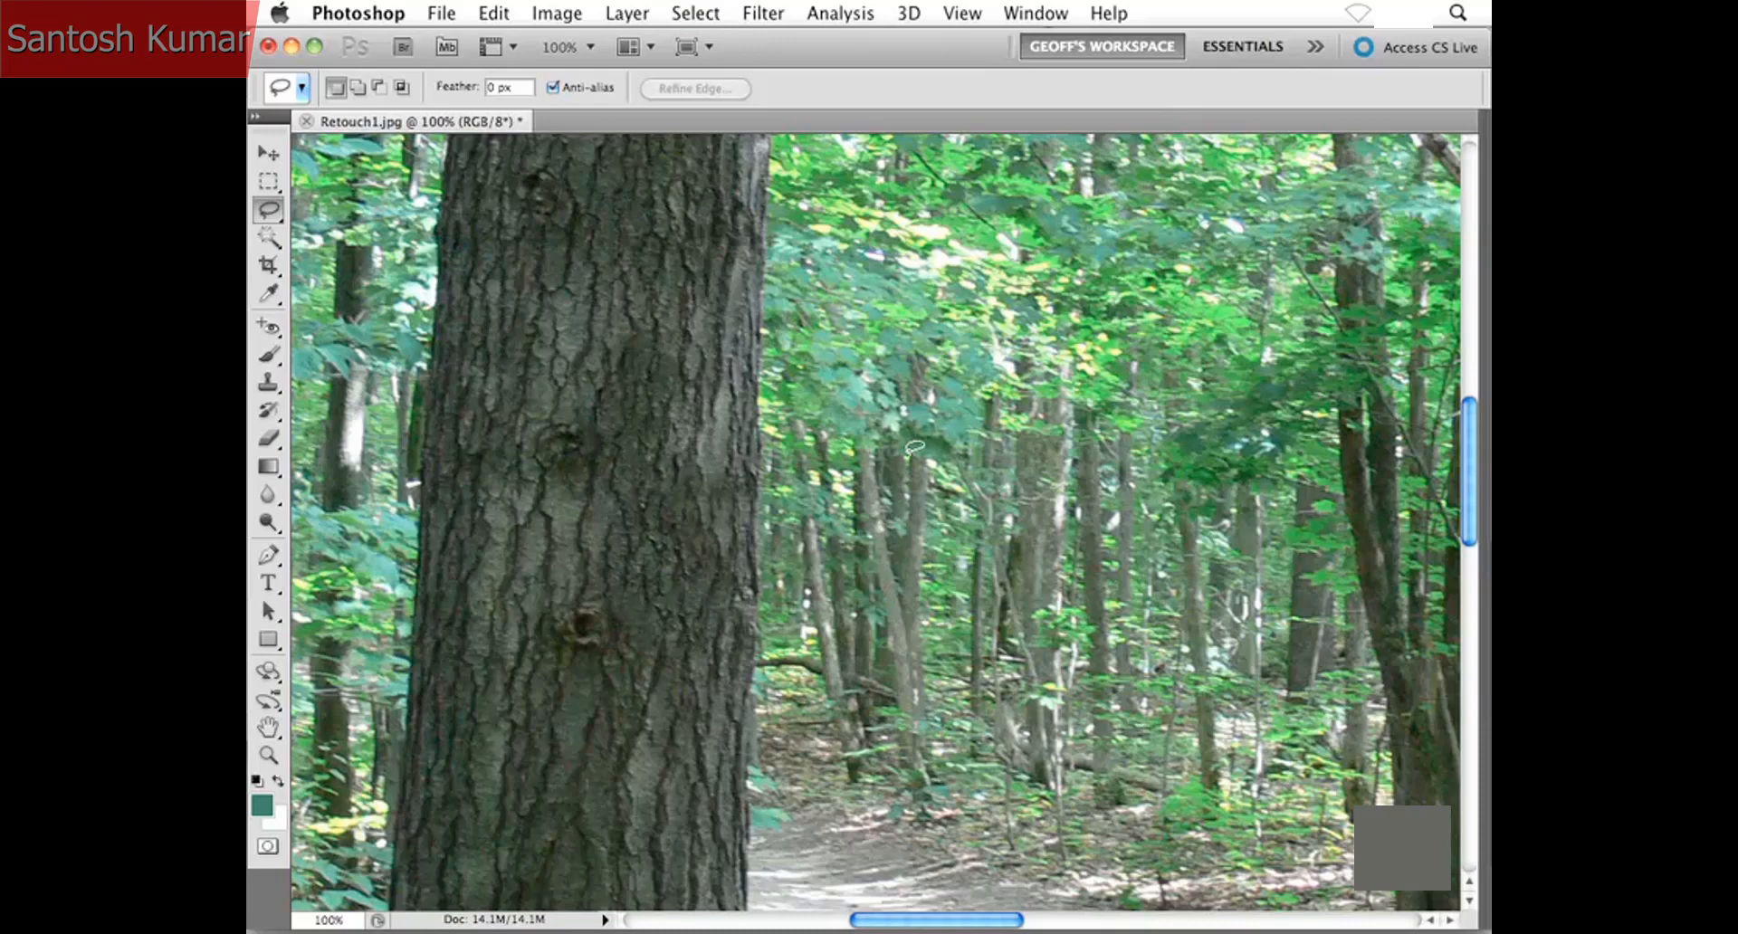
# - Check the filled trunk in the whole photo and close Retouch1.jpg without saving the changes
pyautogui.press('super+minus')
pyautogui.press('super+minus')
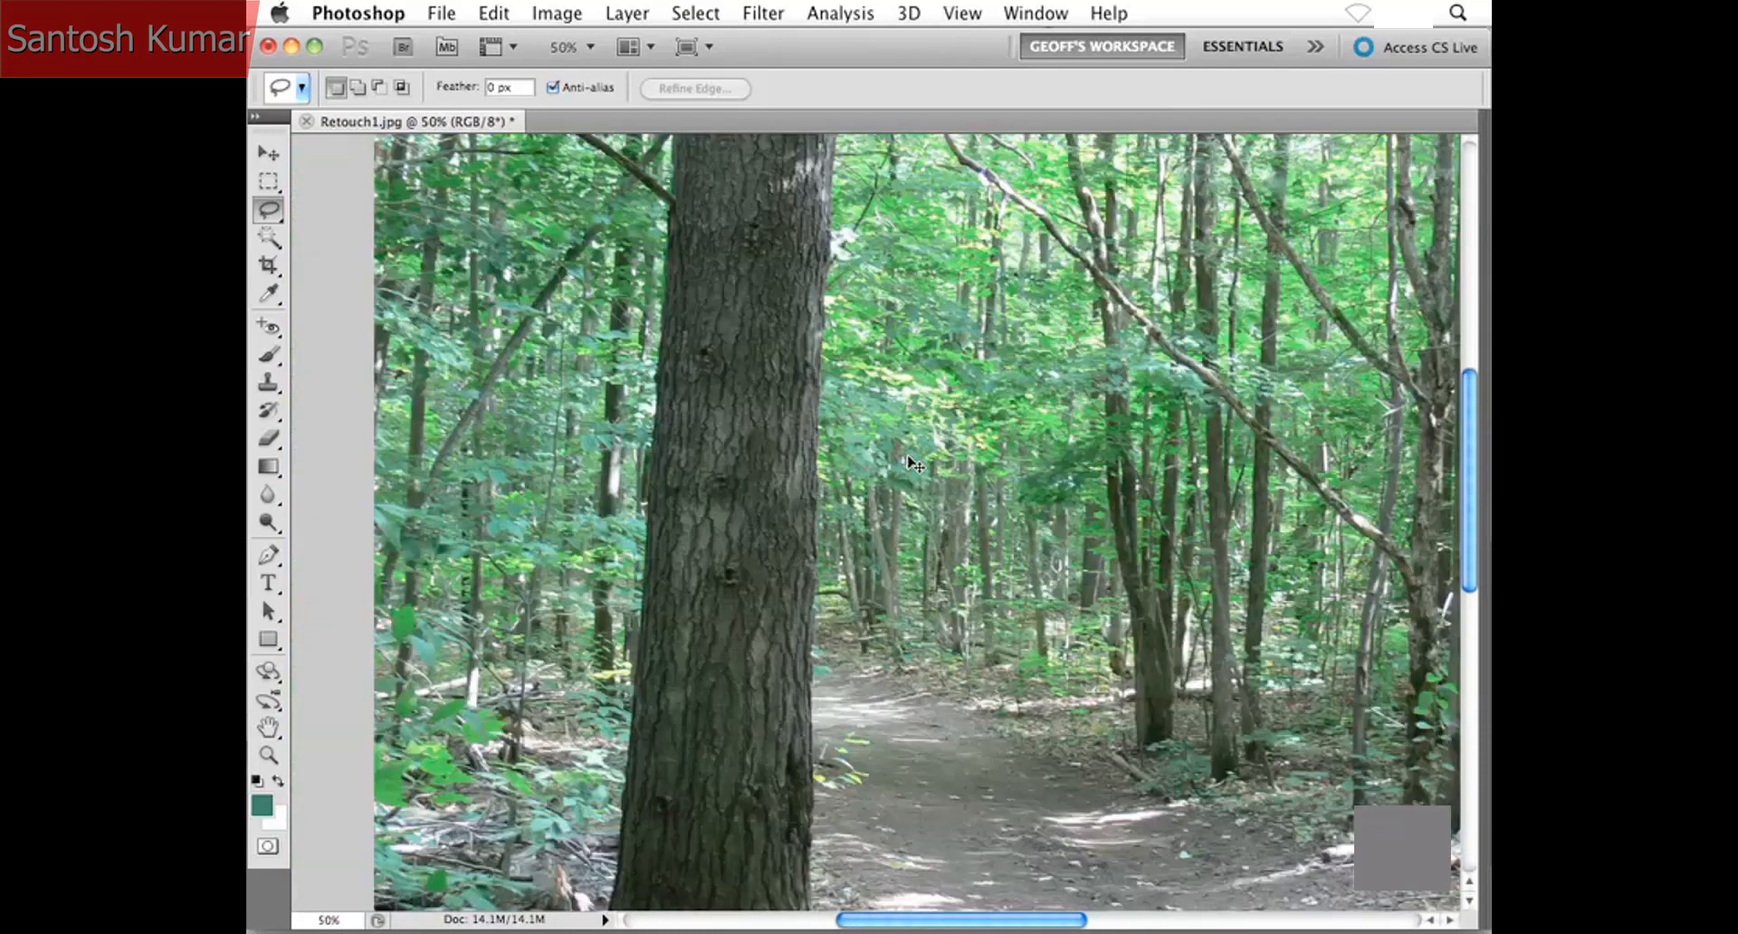
pyautogui.press('super+minus')
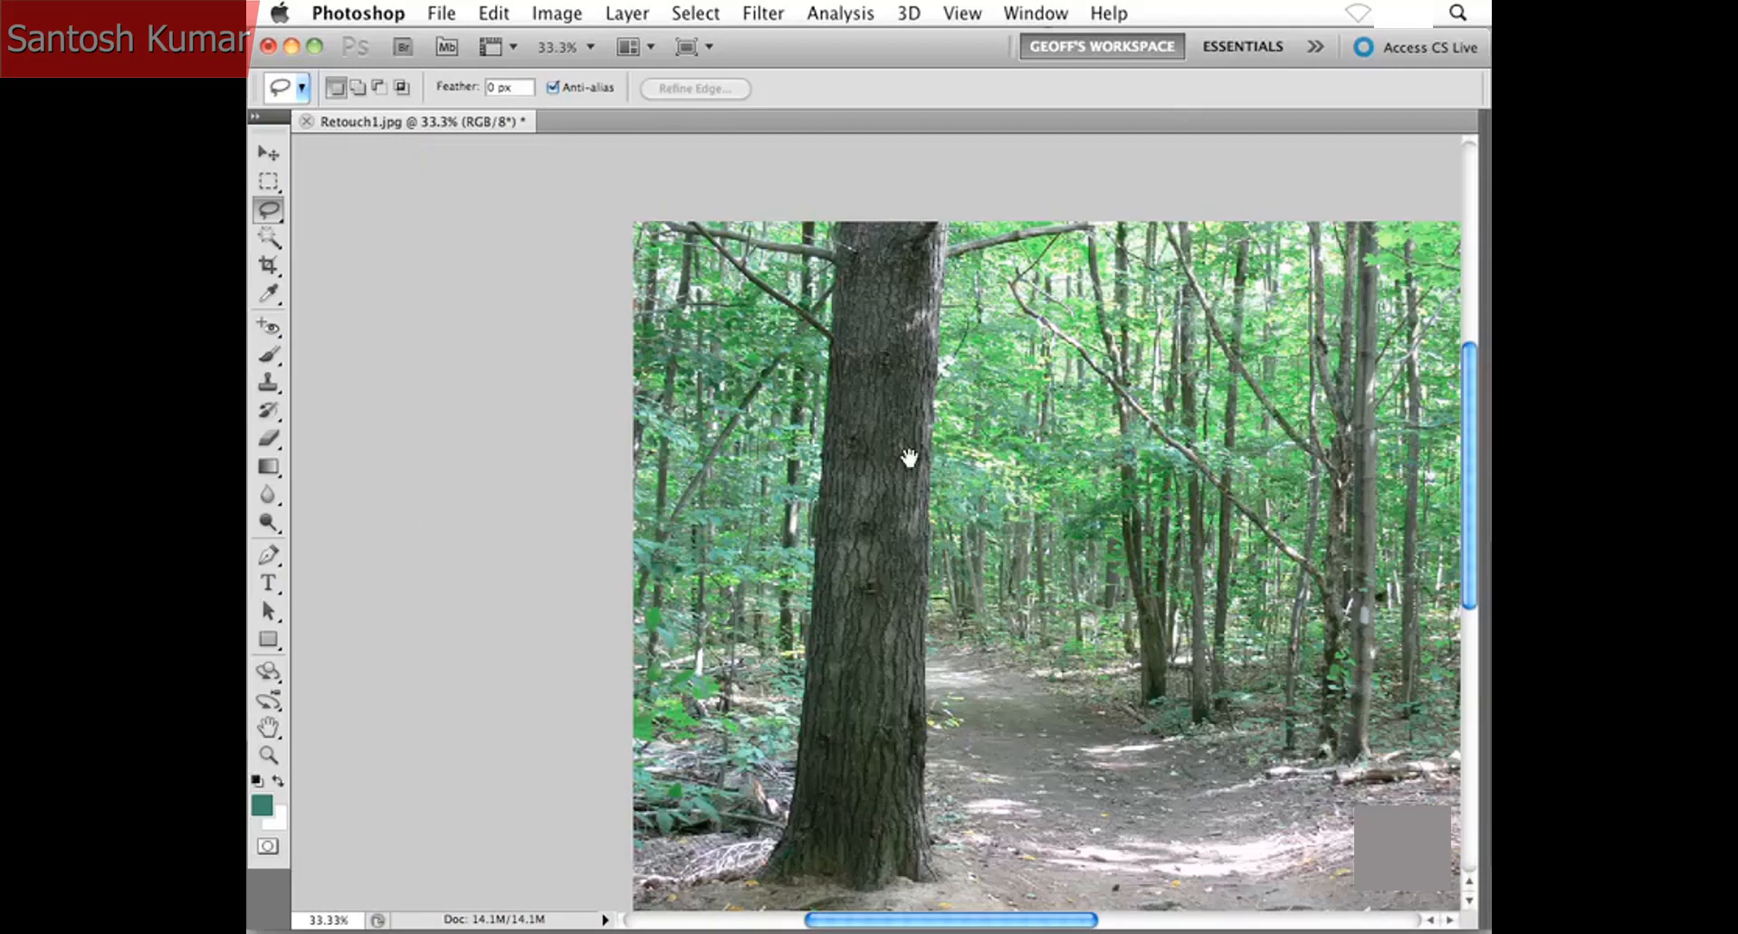
pyautogui.moveTo(918, 509); pyautogui.dragTo(756, 449)
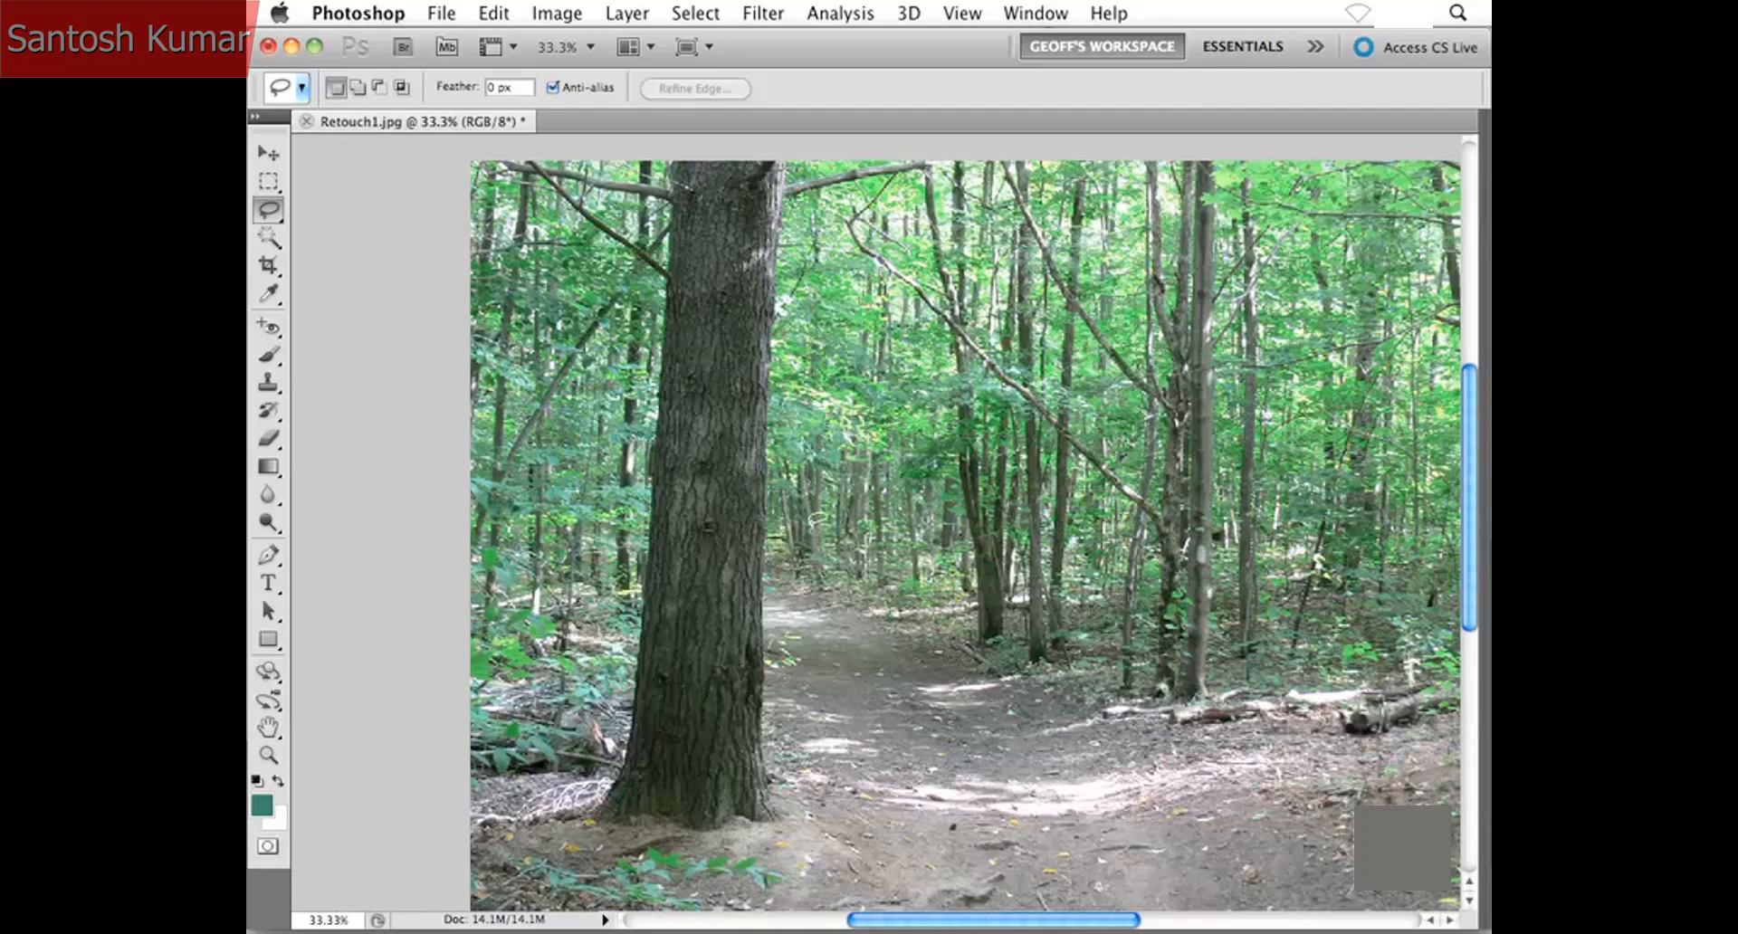
pyautogui.press('super+w')
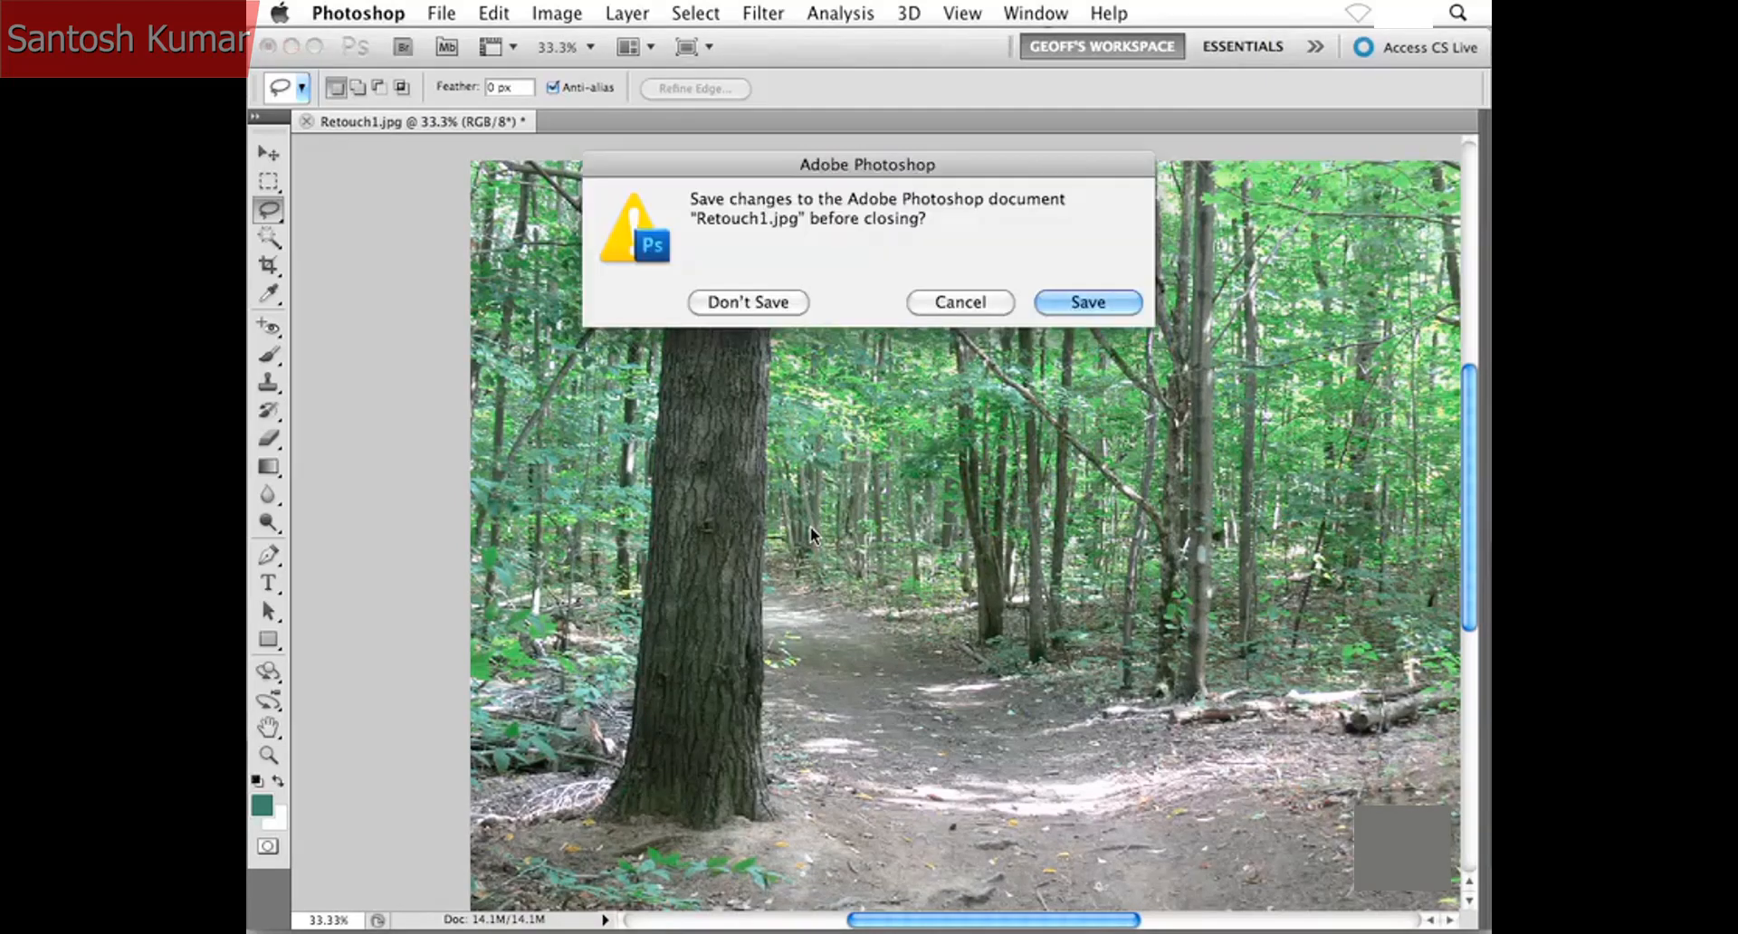
pyautogui.click(729, 304)
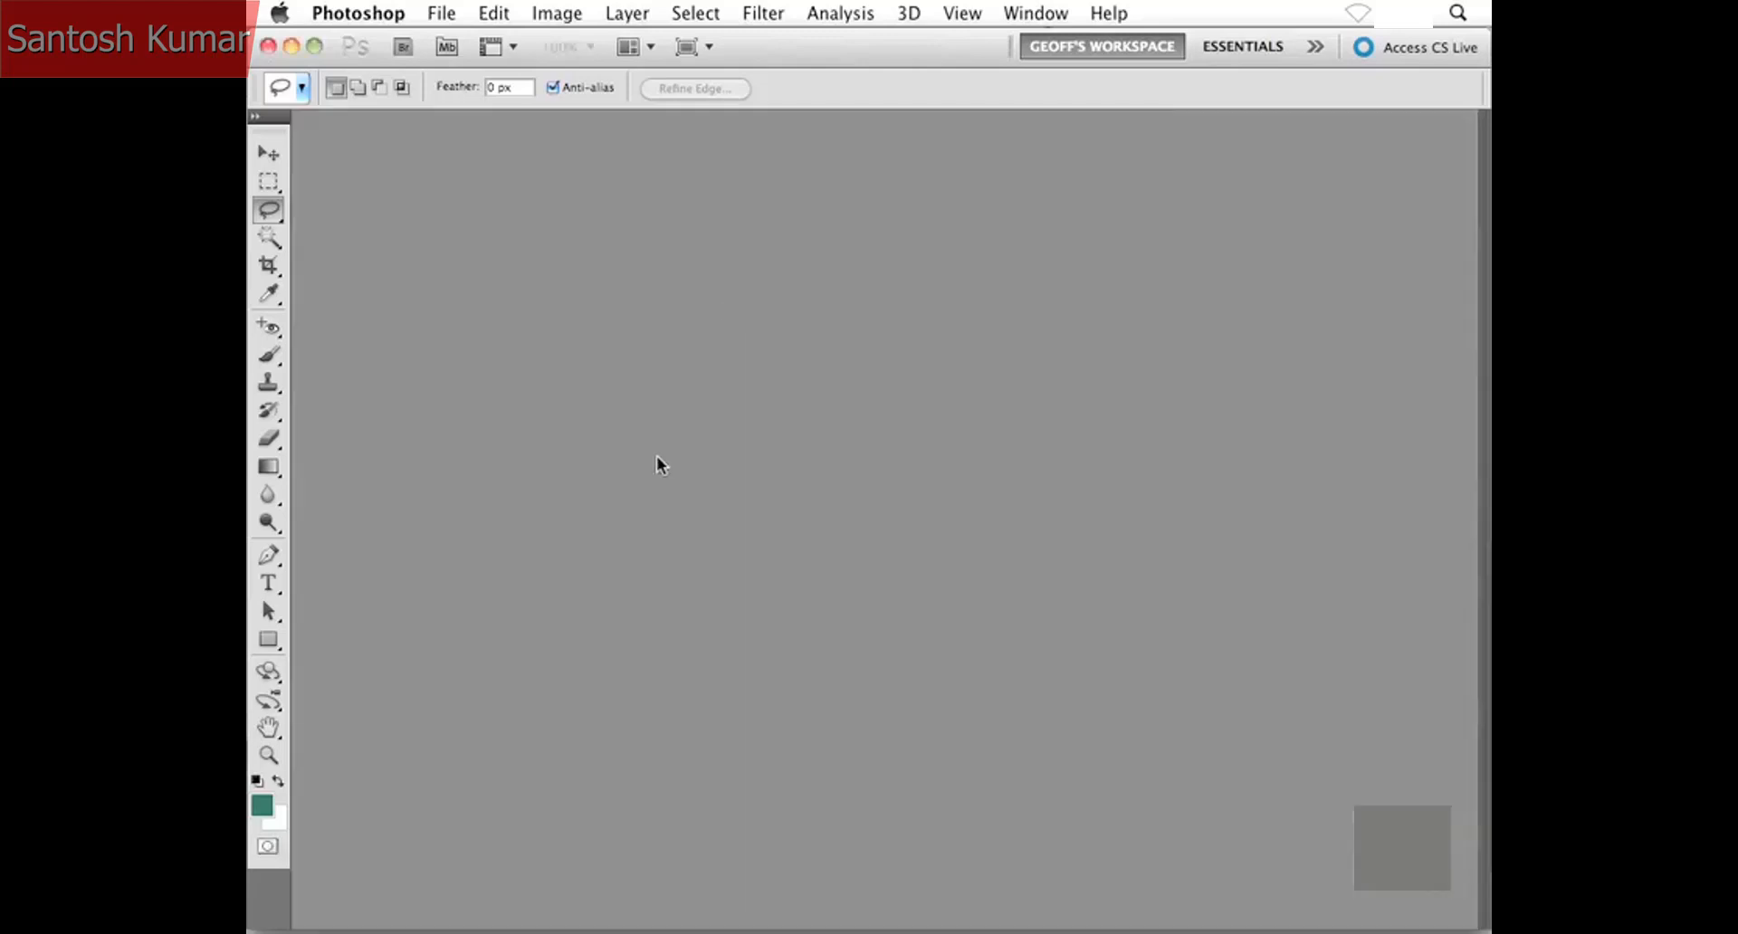
# - Open Retouch2.jpg from the Project Files folder
pyautogui.press('super+o')
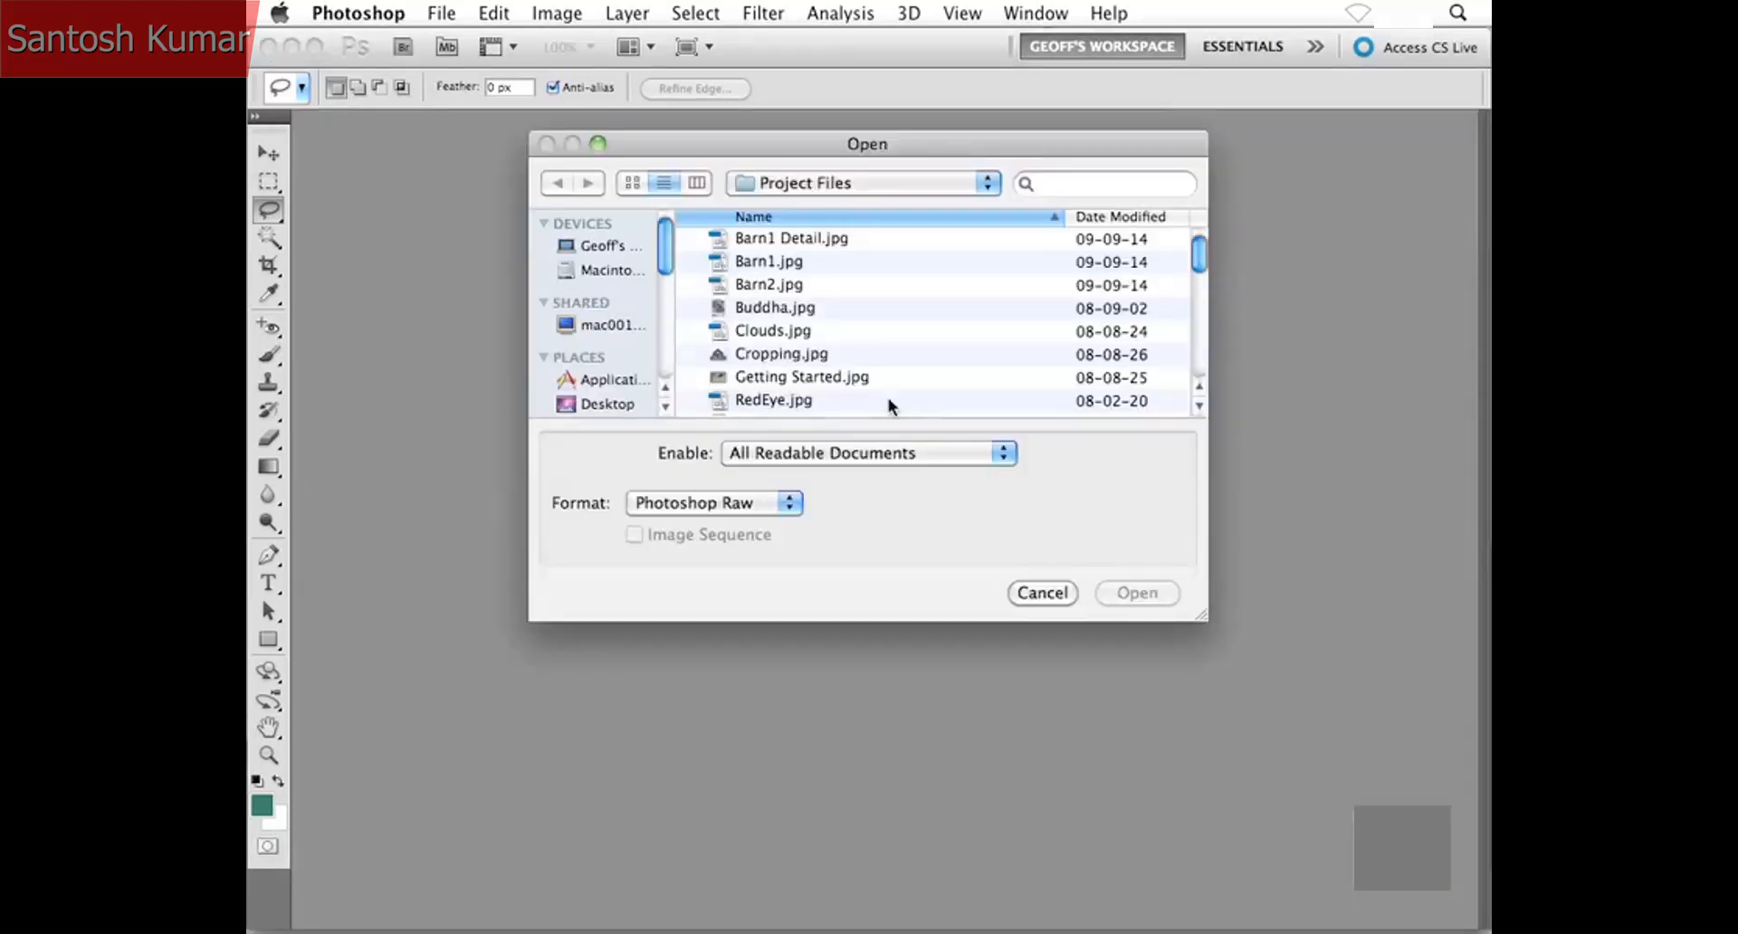
pyautogui.scroll(-3, 877, 384)
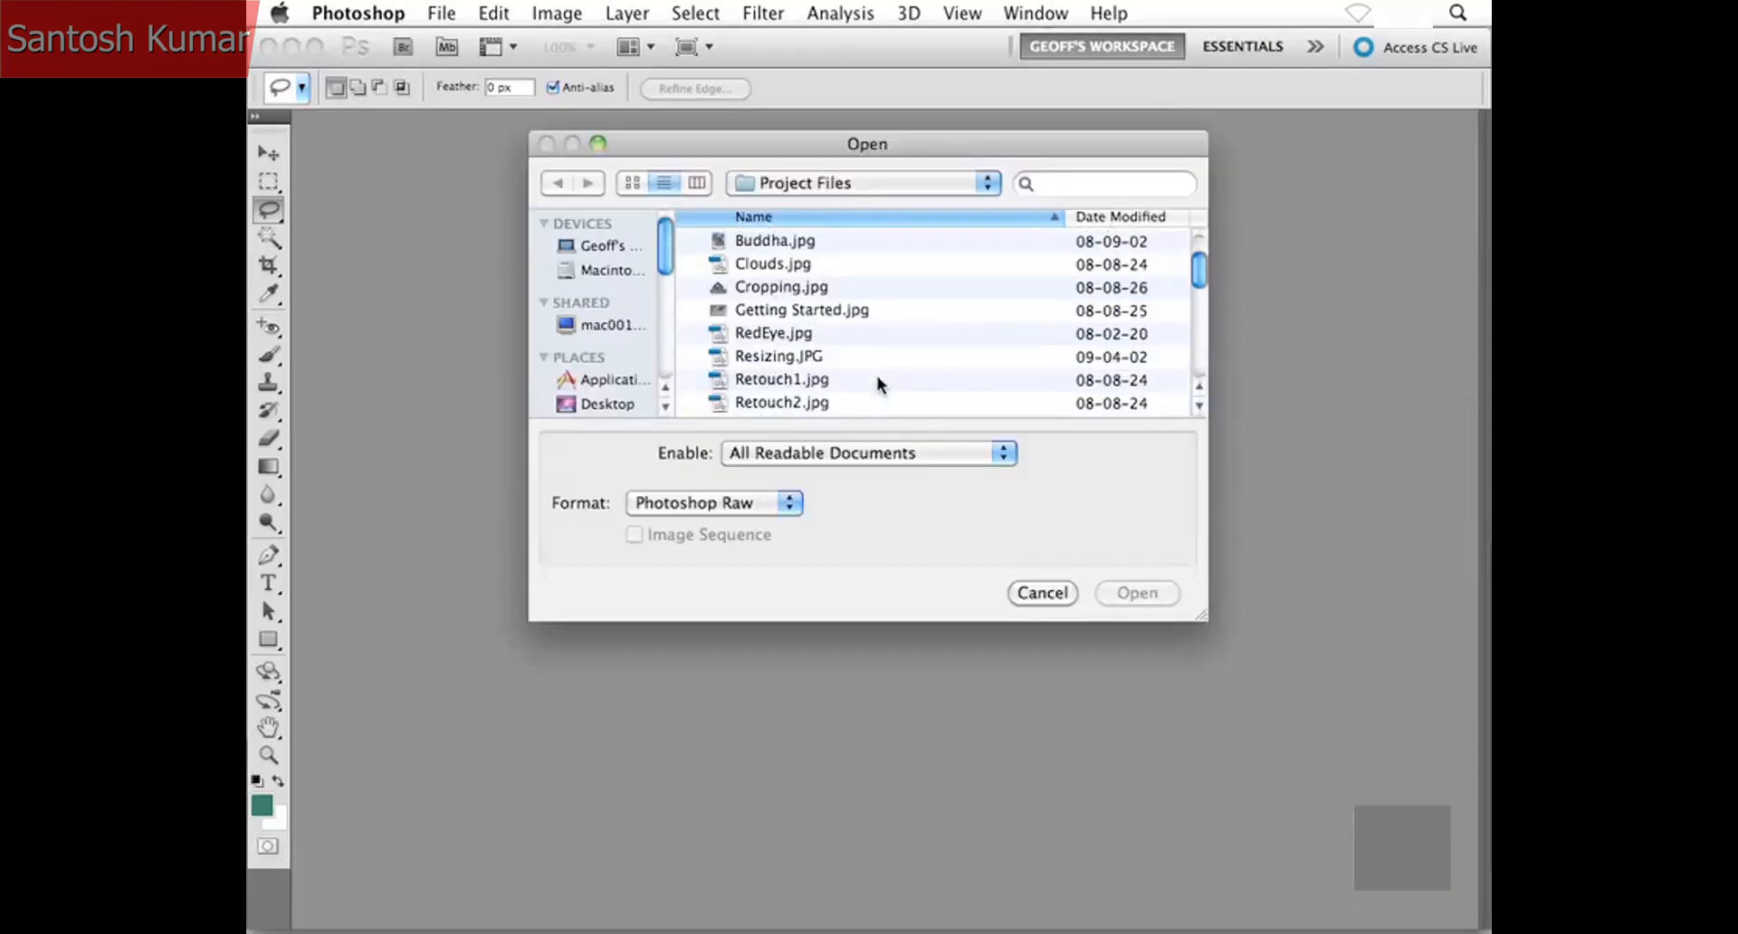
pyautogui.click(802, 402)
pyautogui.scroll(-1, 904, 371)
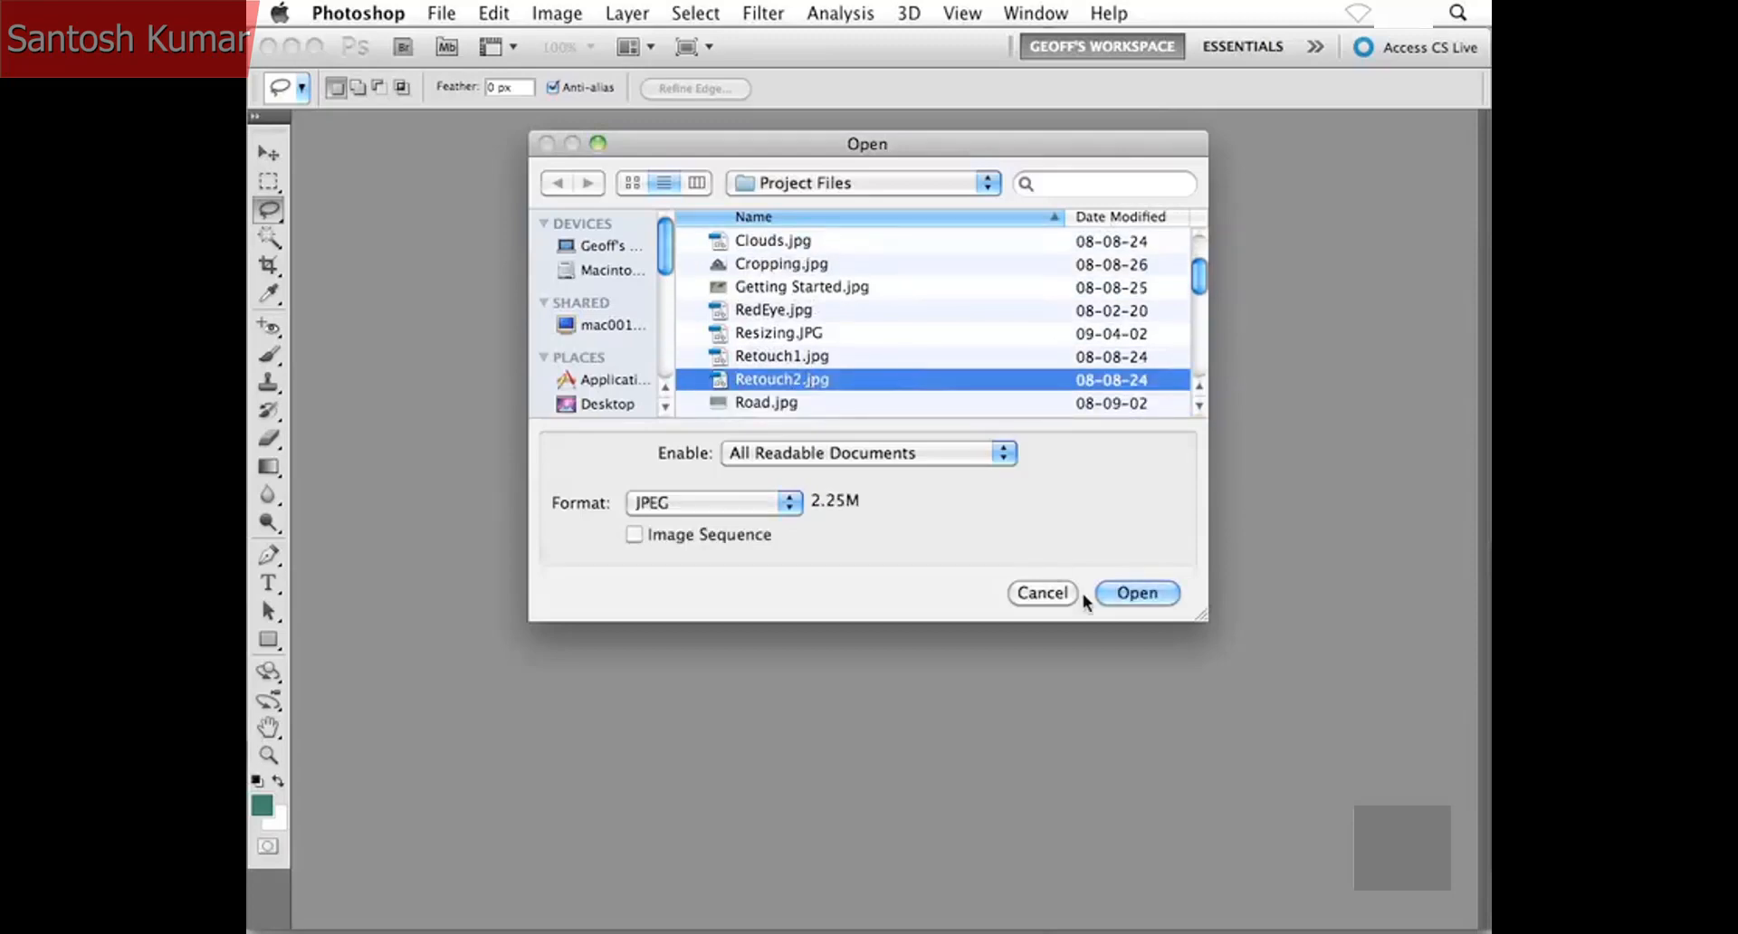
pyautogui.click(1128, 594)
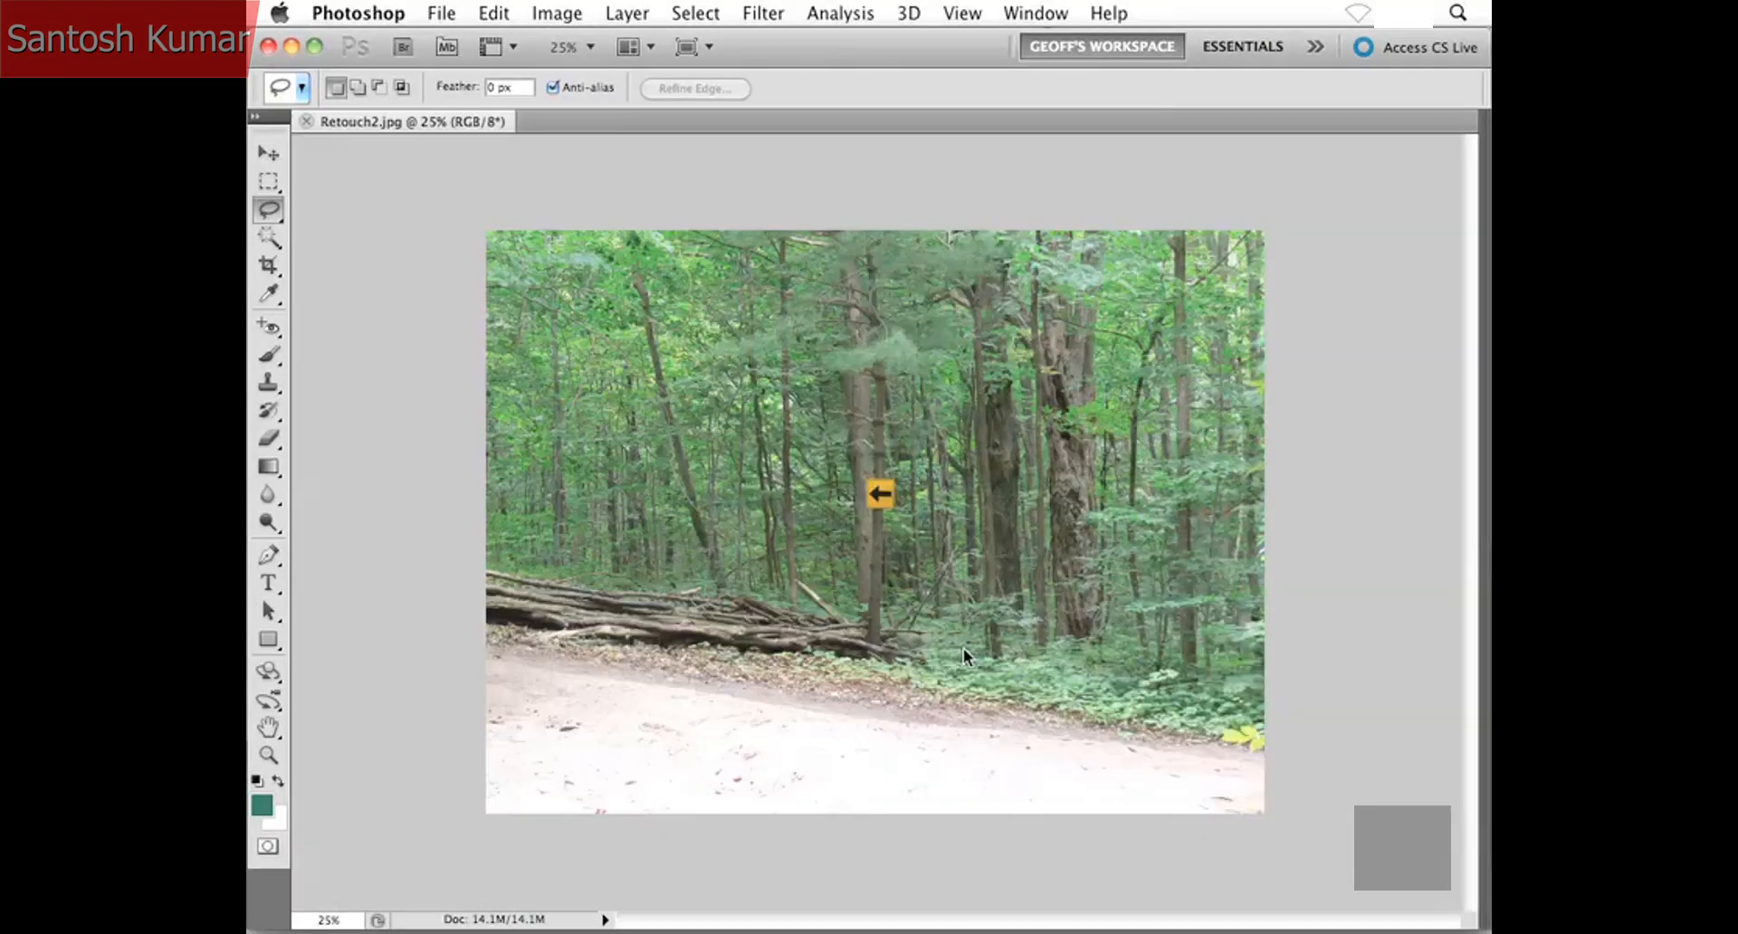
# - Examine the yellow arrow sign and the tree trunks behind it up close, and return to the whole photo
pyautogui.press('super+plus')
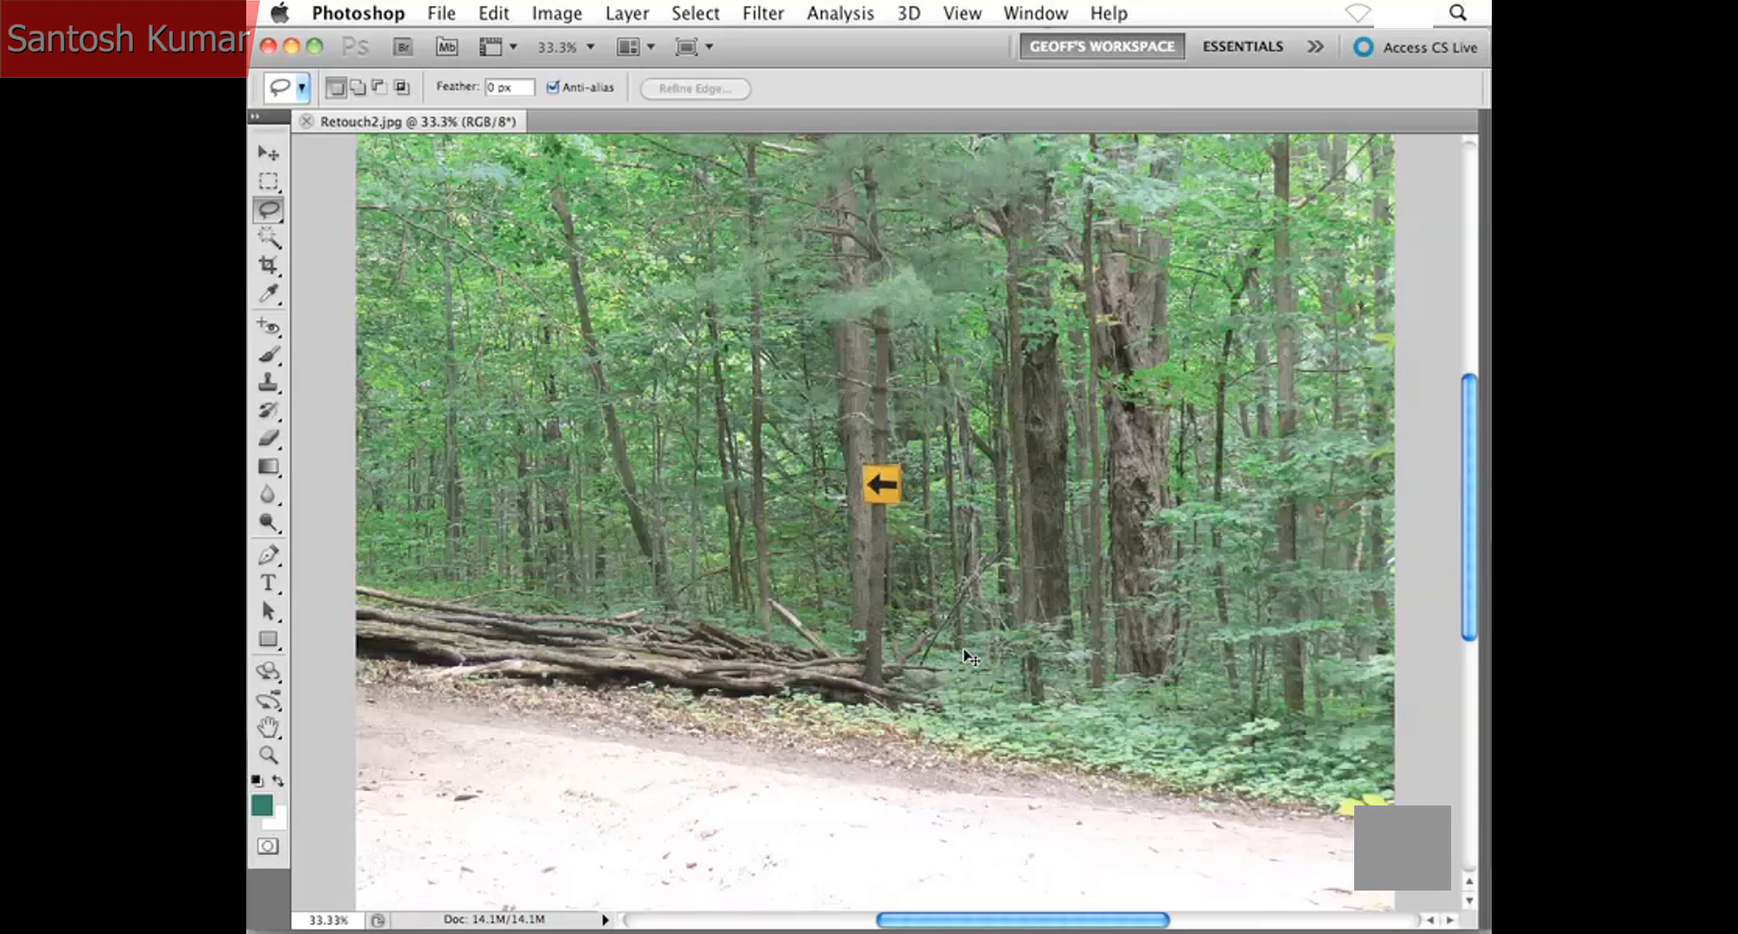
pyautogui.press('super+plus')
pyautogui.press('super+minus')
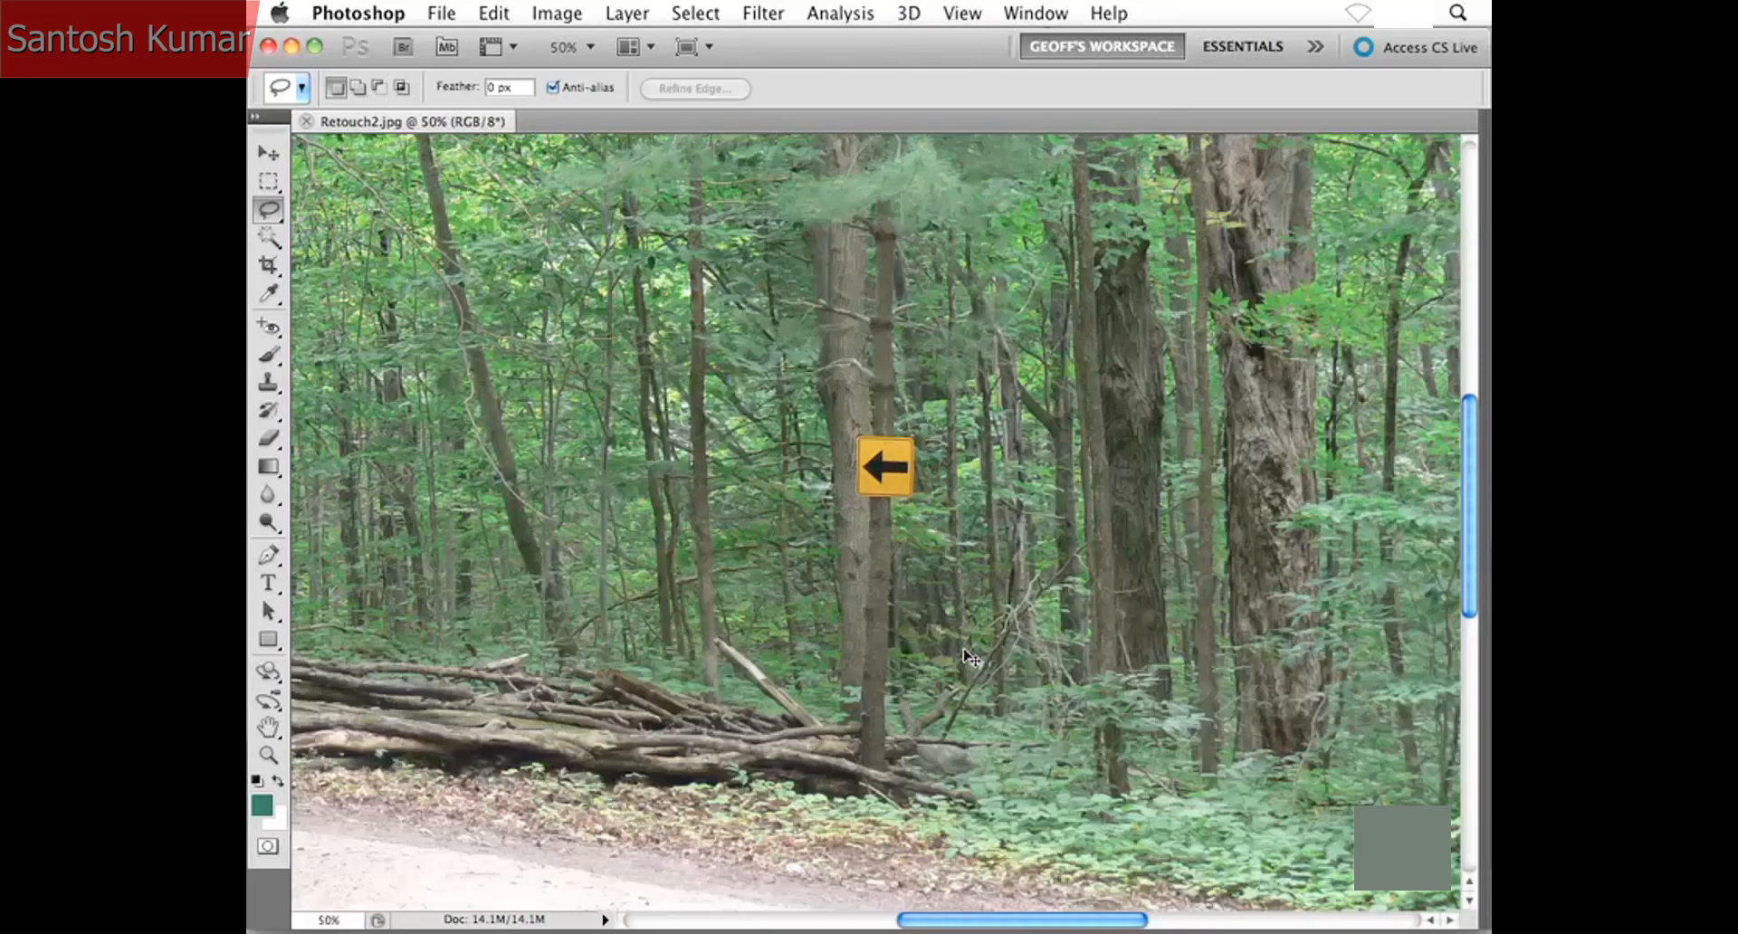
pyautogui.press('super+minus')
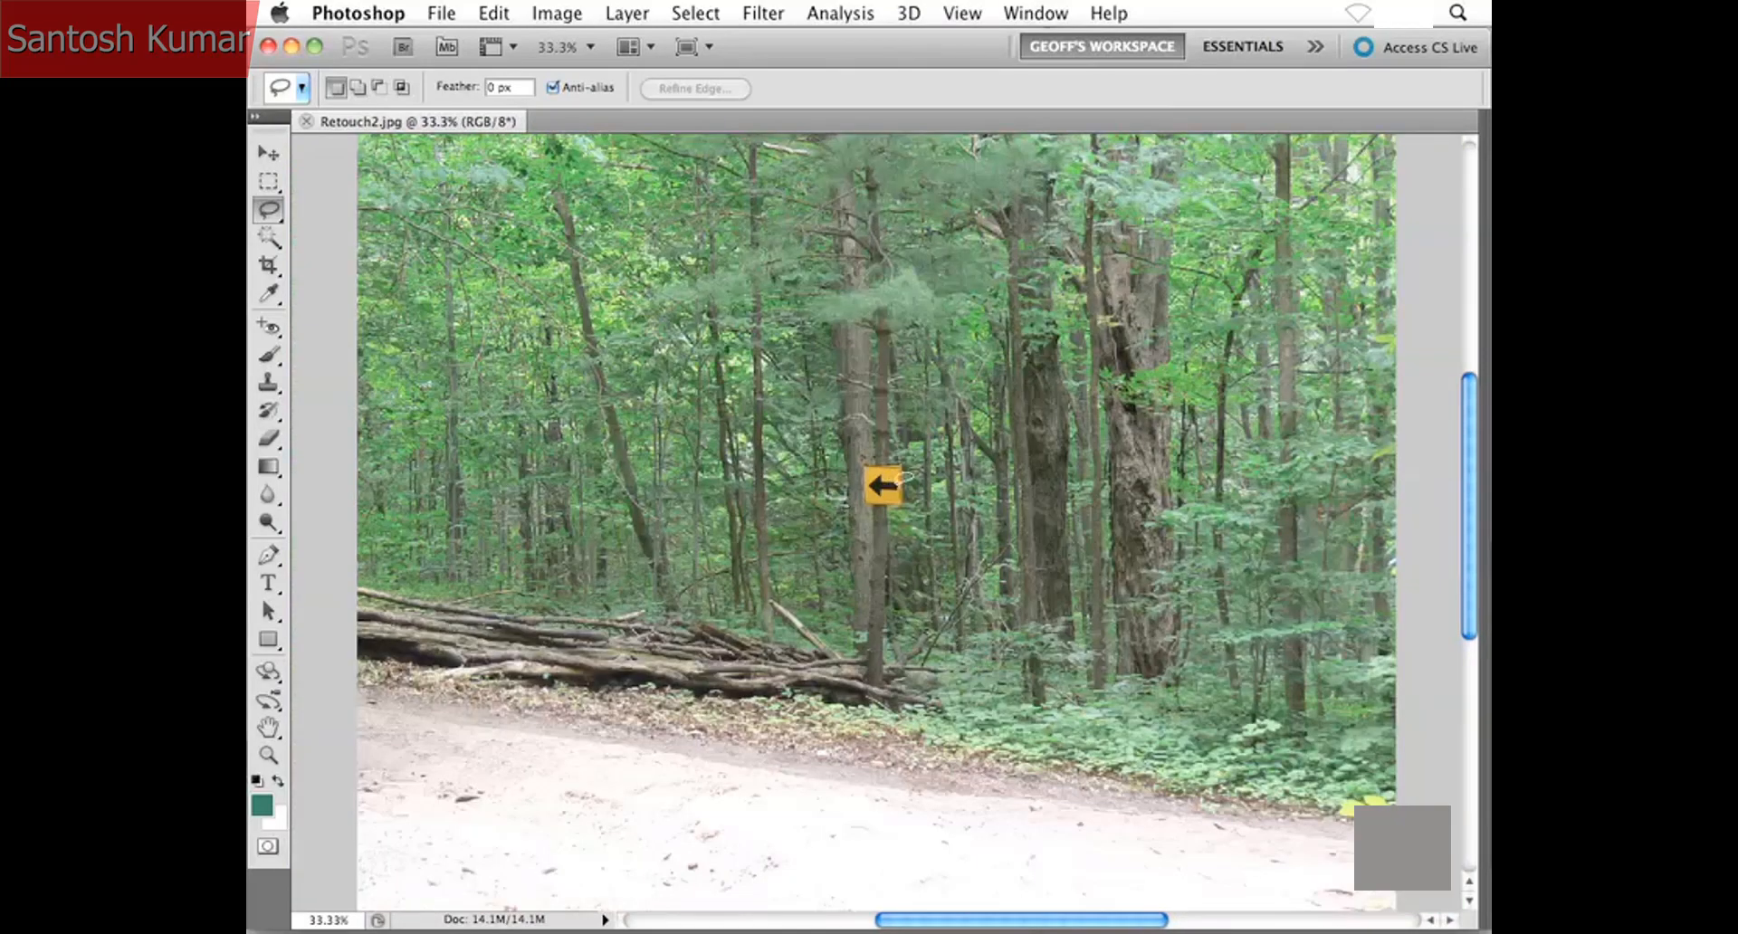
pyautogui.press('super+plus')
pyautogui.press('super+plus')
pyautogui.press('super+plus')
pyautogui.press('super+plus')
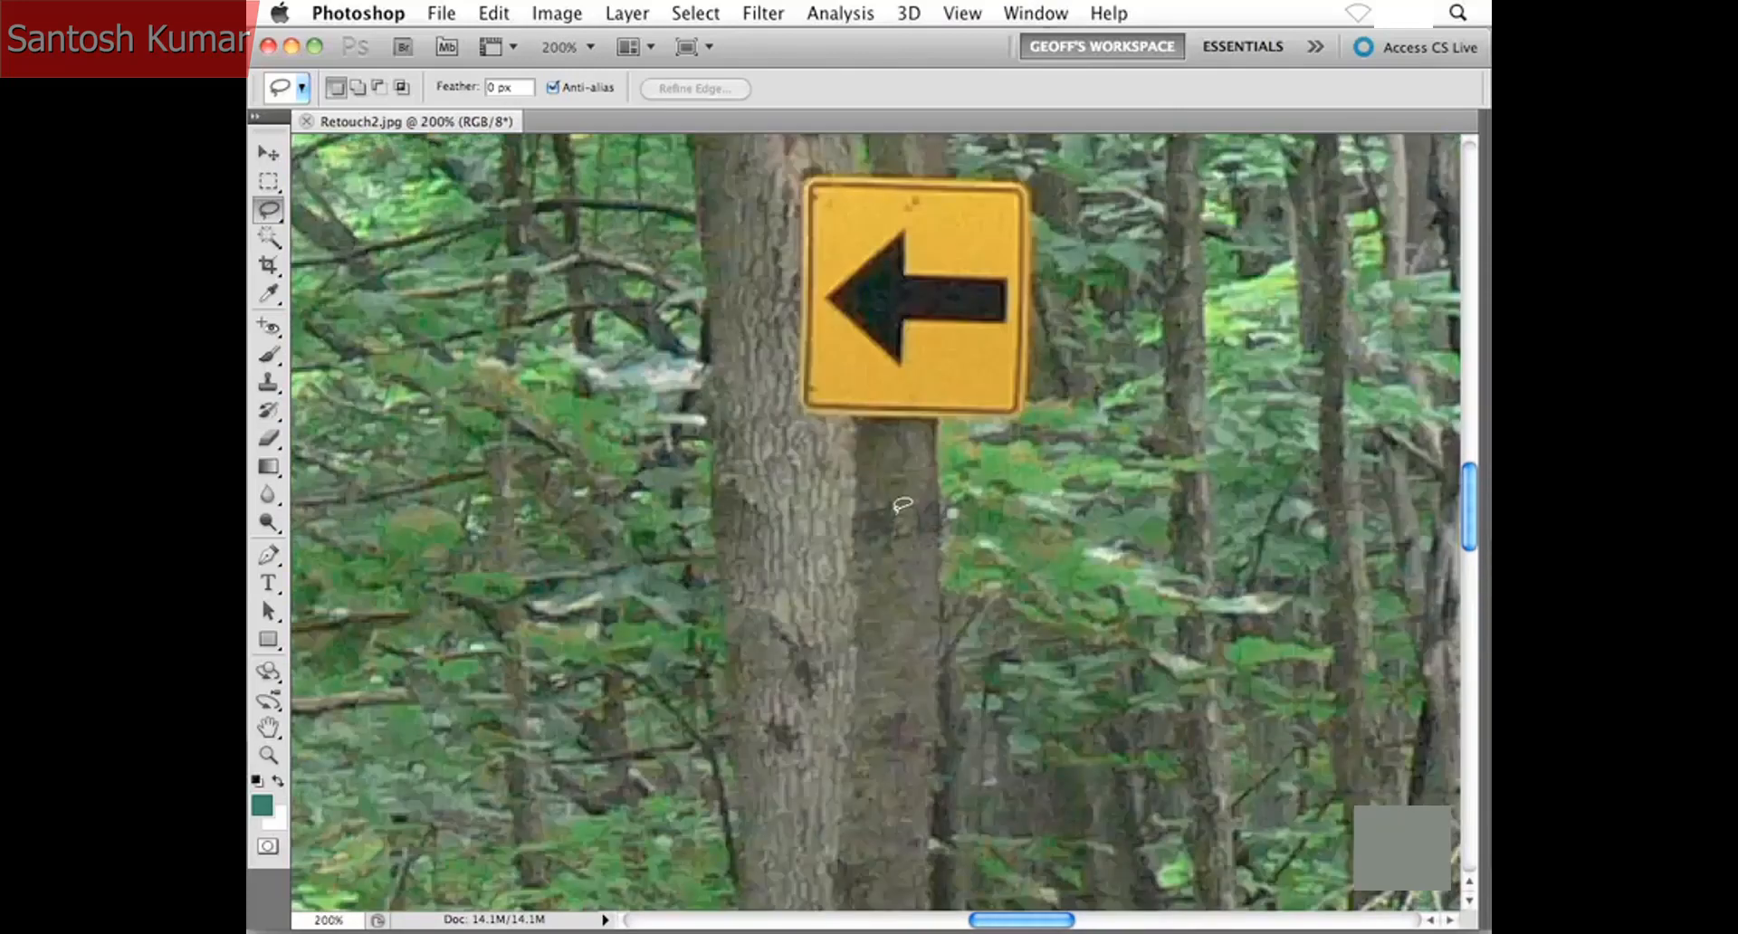
pyautogui.moveTo(944, 423); pyautogui.dragTo(955, 590)
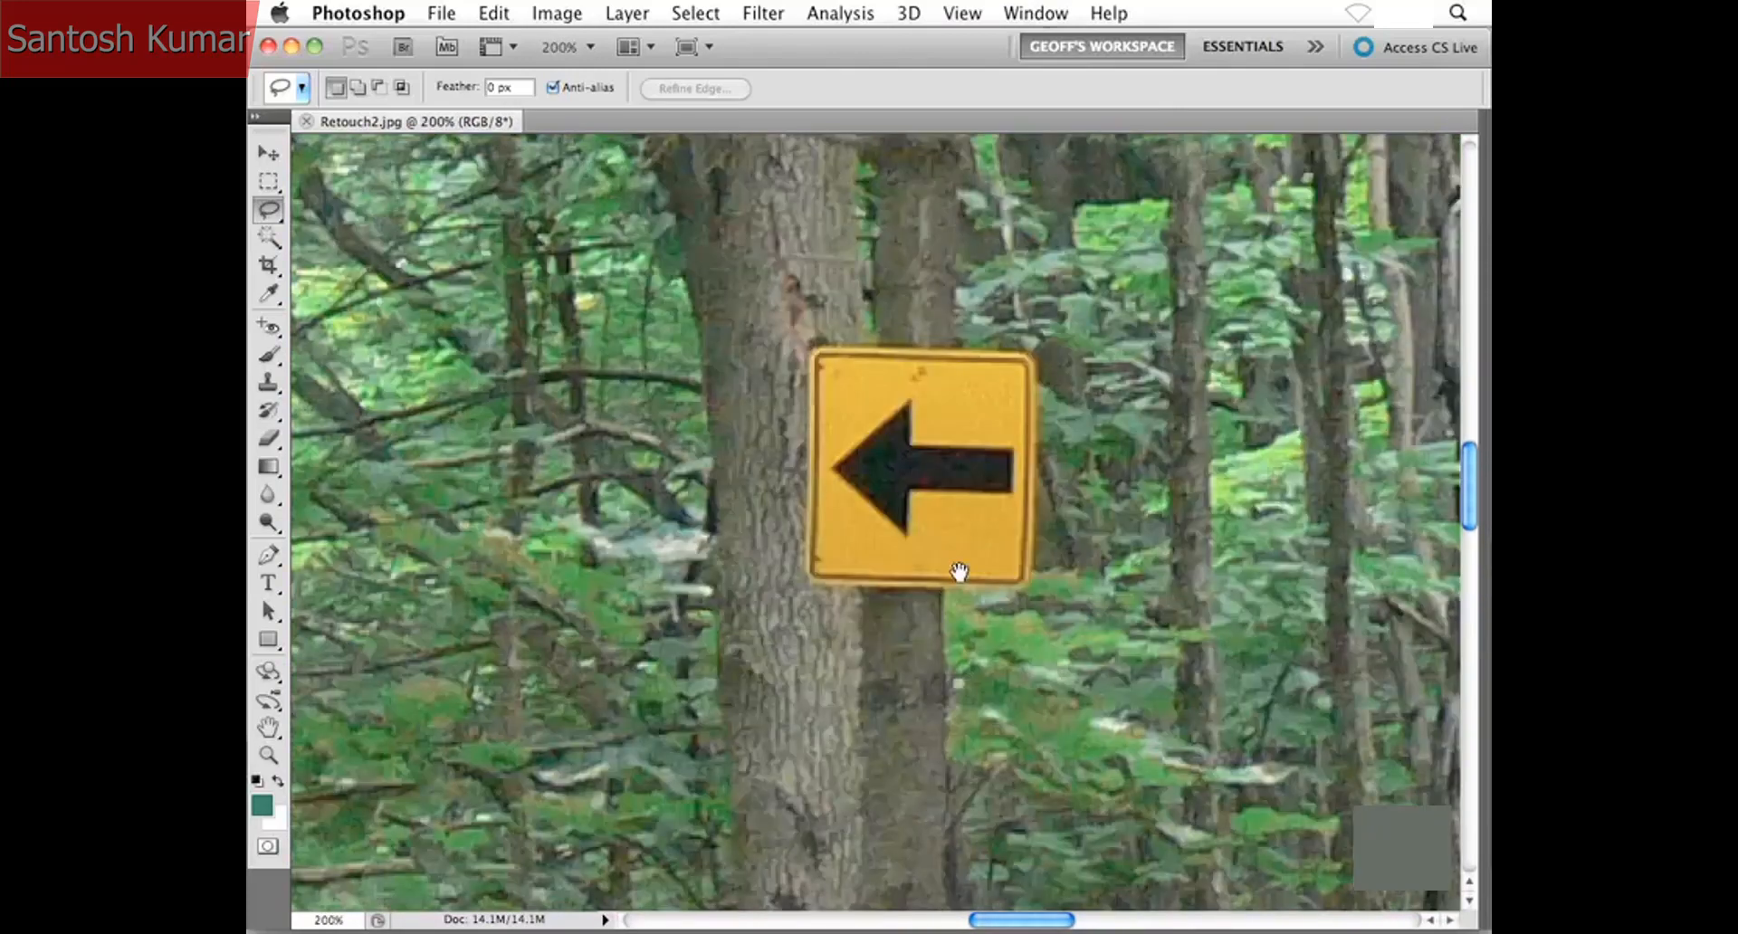
pyautogui.moveTo(872, 468); pyautogui.dragTo(876, 508)
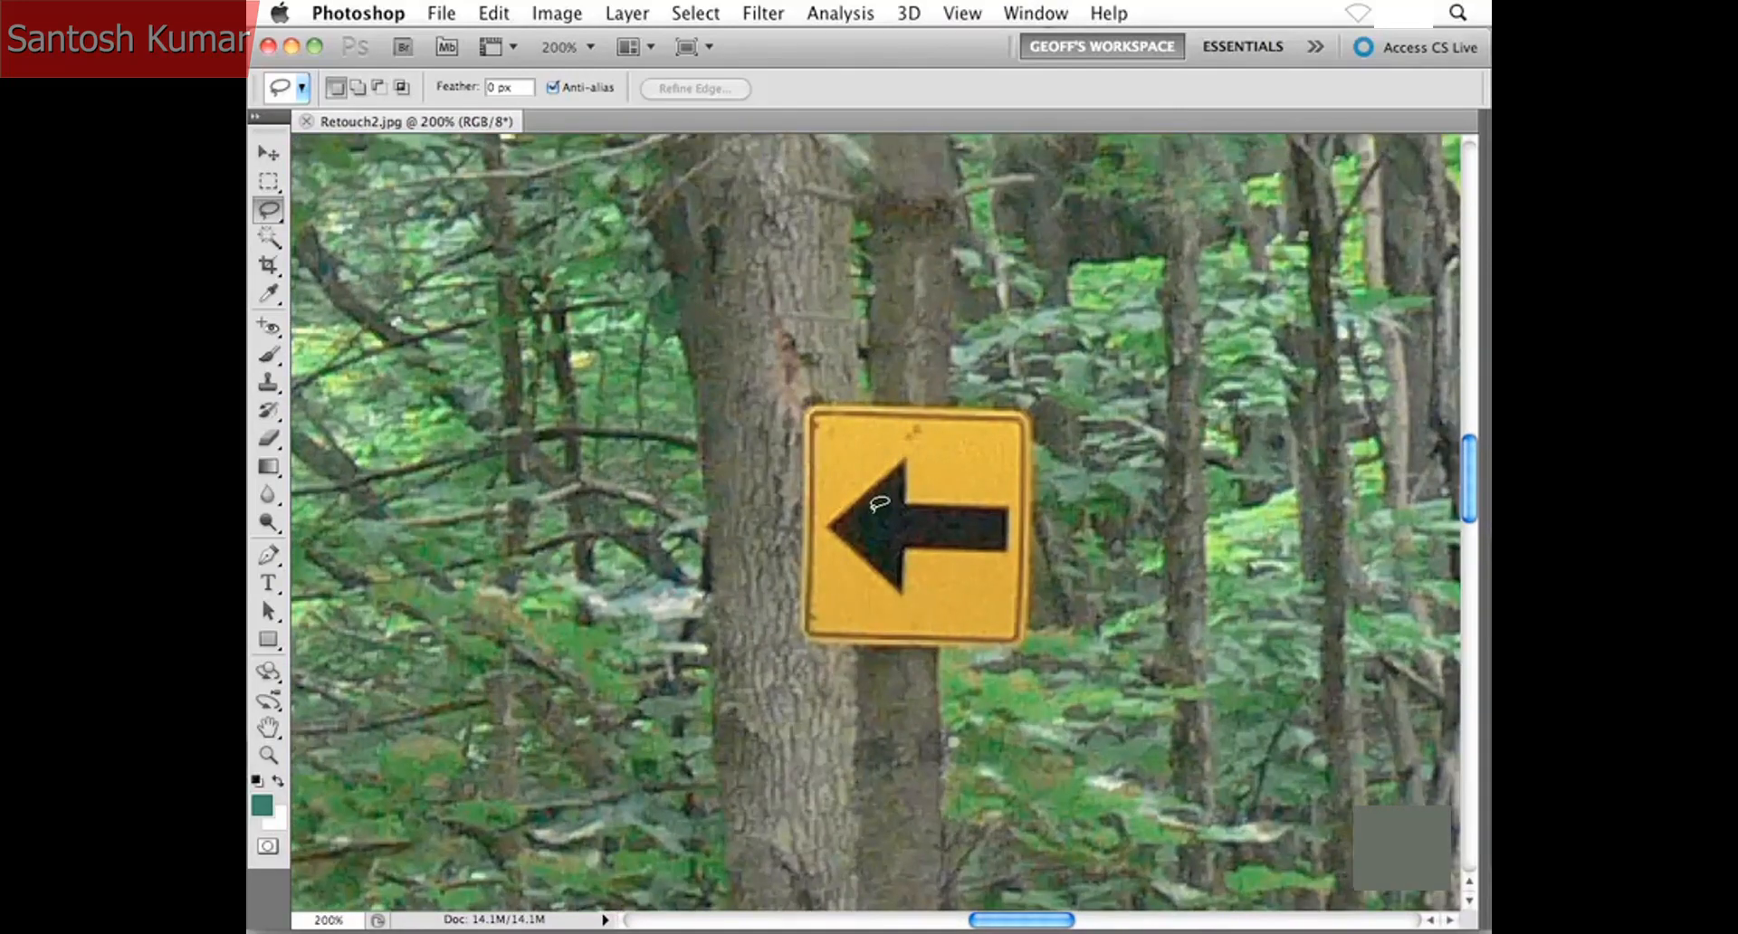
pyautogui.press('super+0')
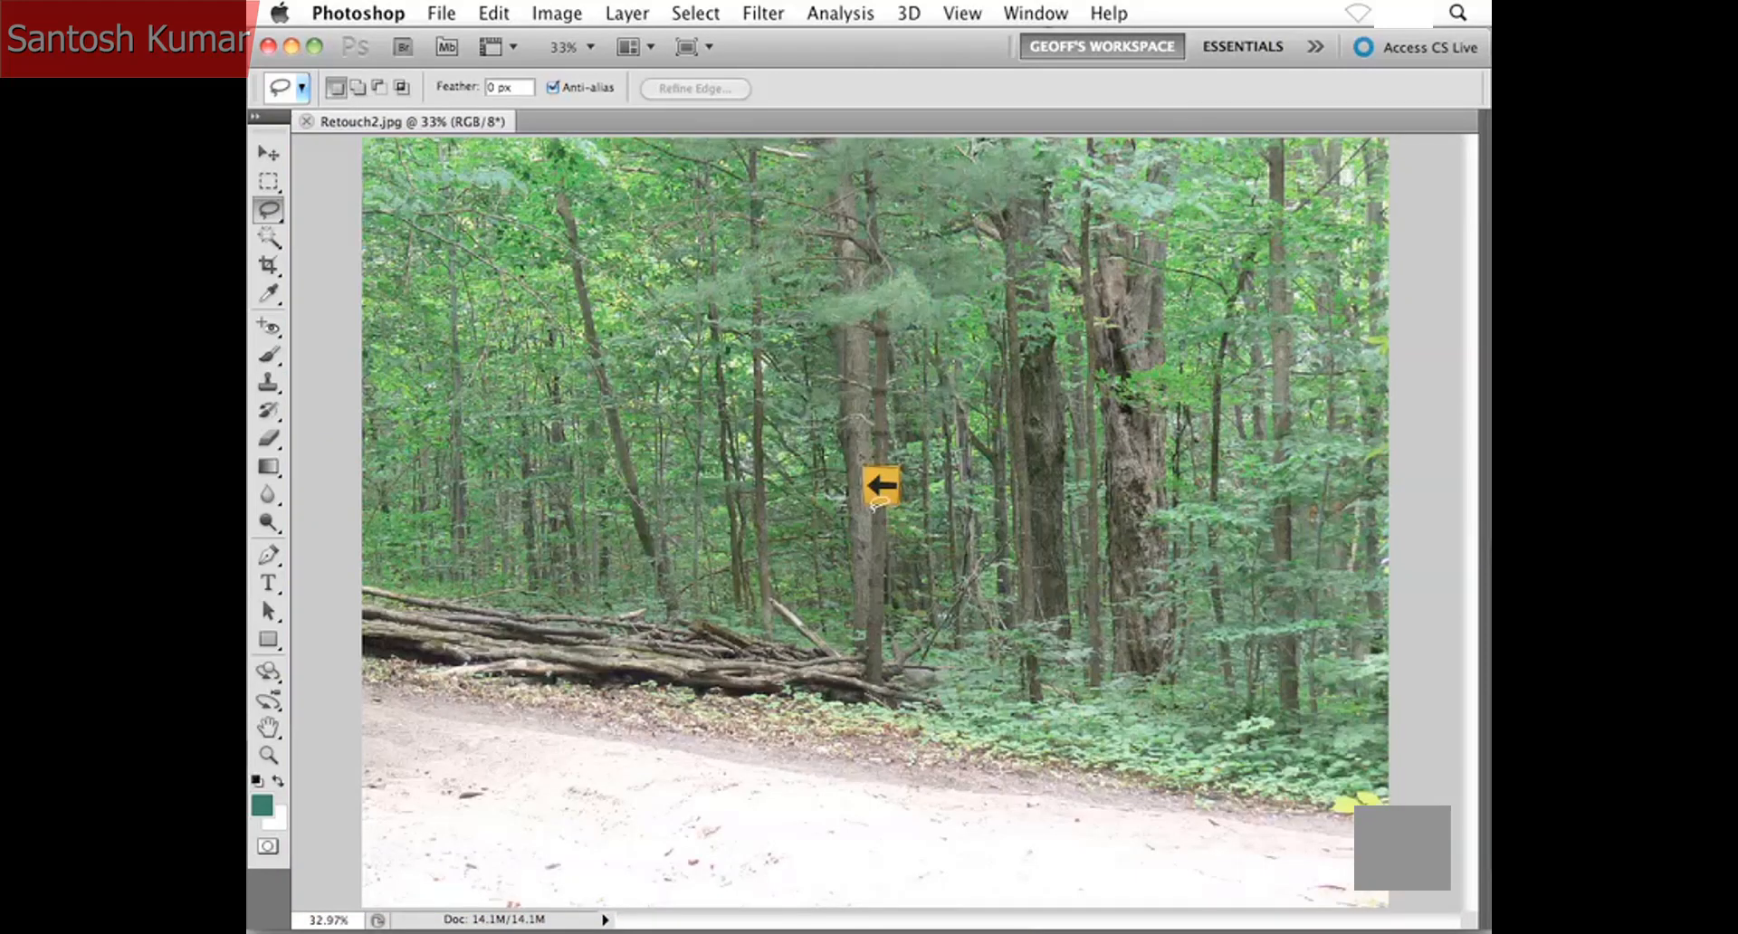
# - Select the yellow arrow sign with a freehand Lasso outline that leaves a narrow margin around its edges
pyautogui.press('super+plus')
pyautogui.press('super+plus')
pyautogui.press('super+plus')
pyautogui.press('super+plus')
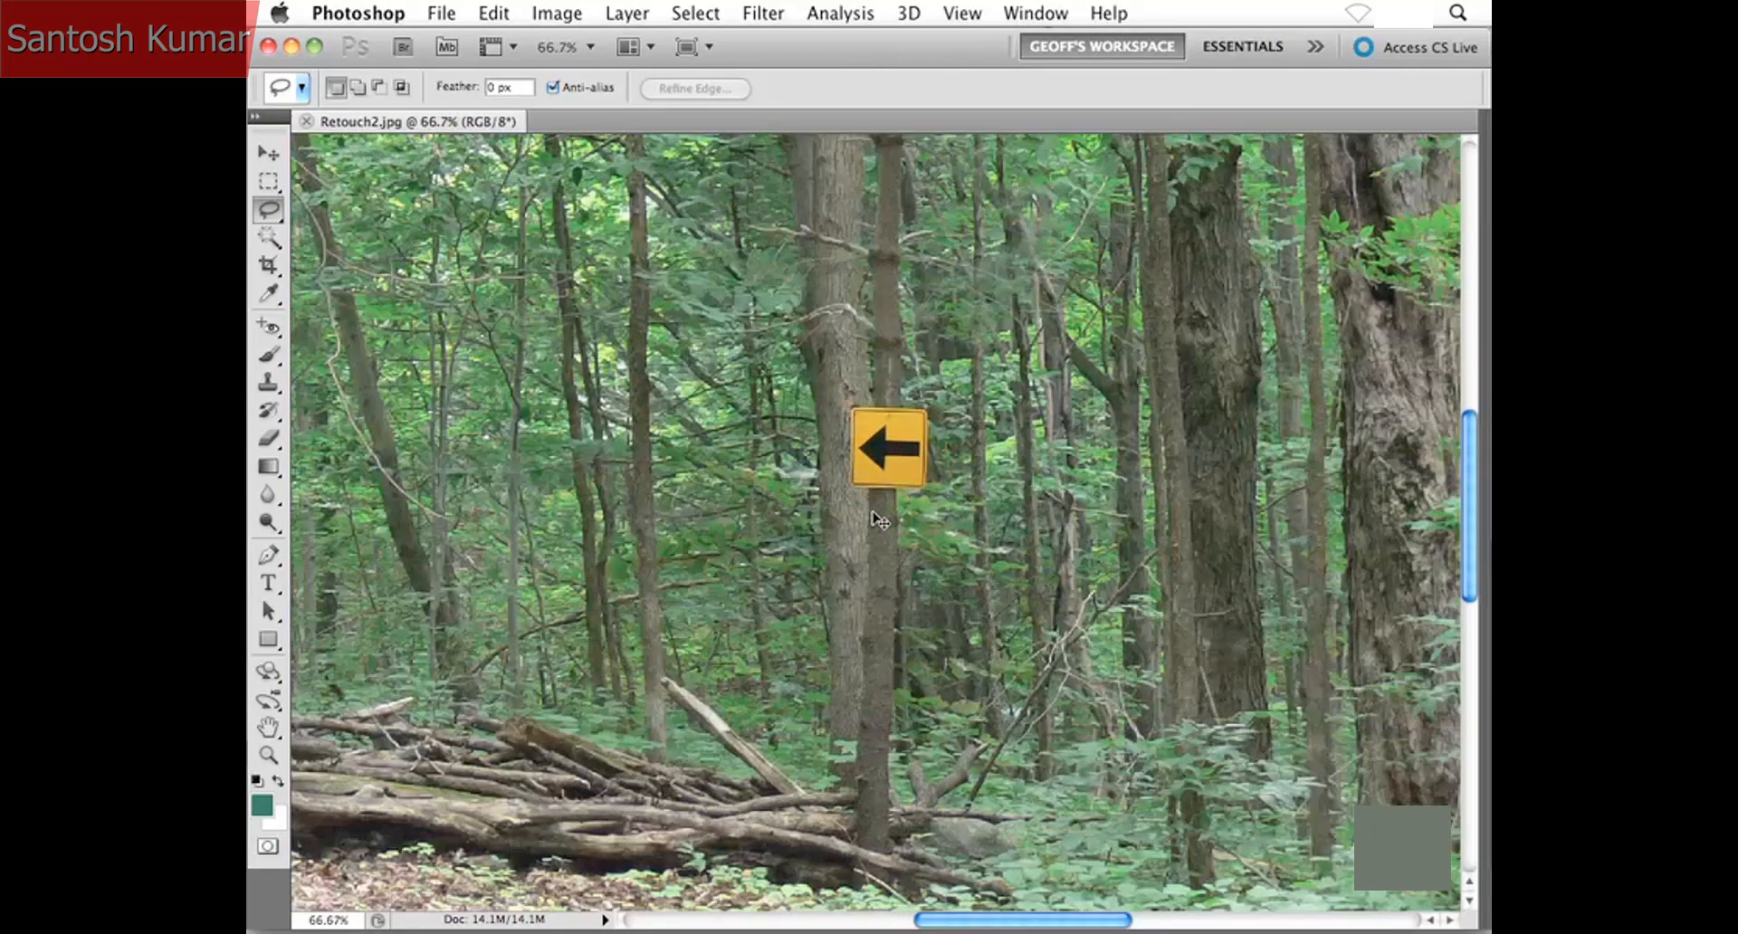
pyautogui.moveTo(871, 331); pyautogui.dragTo(822, 546)
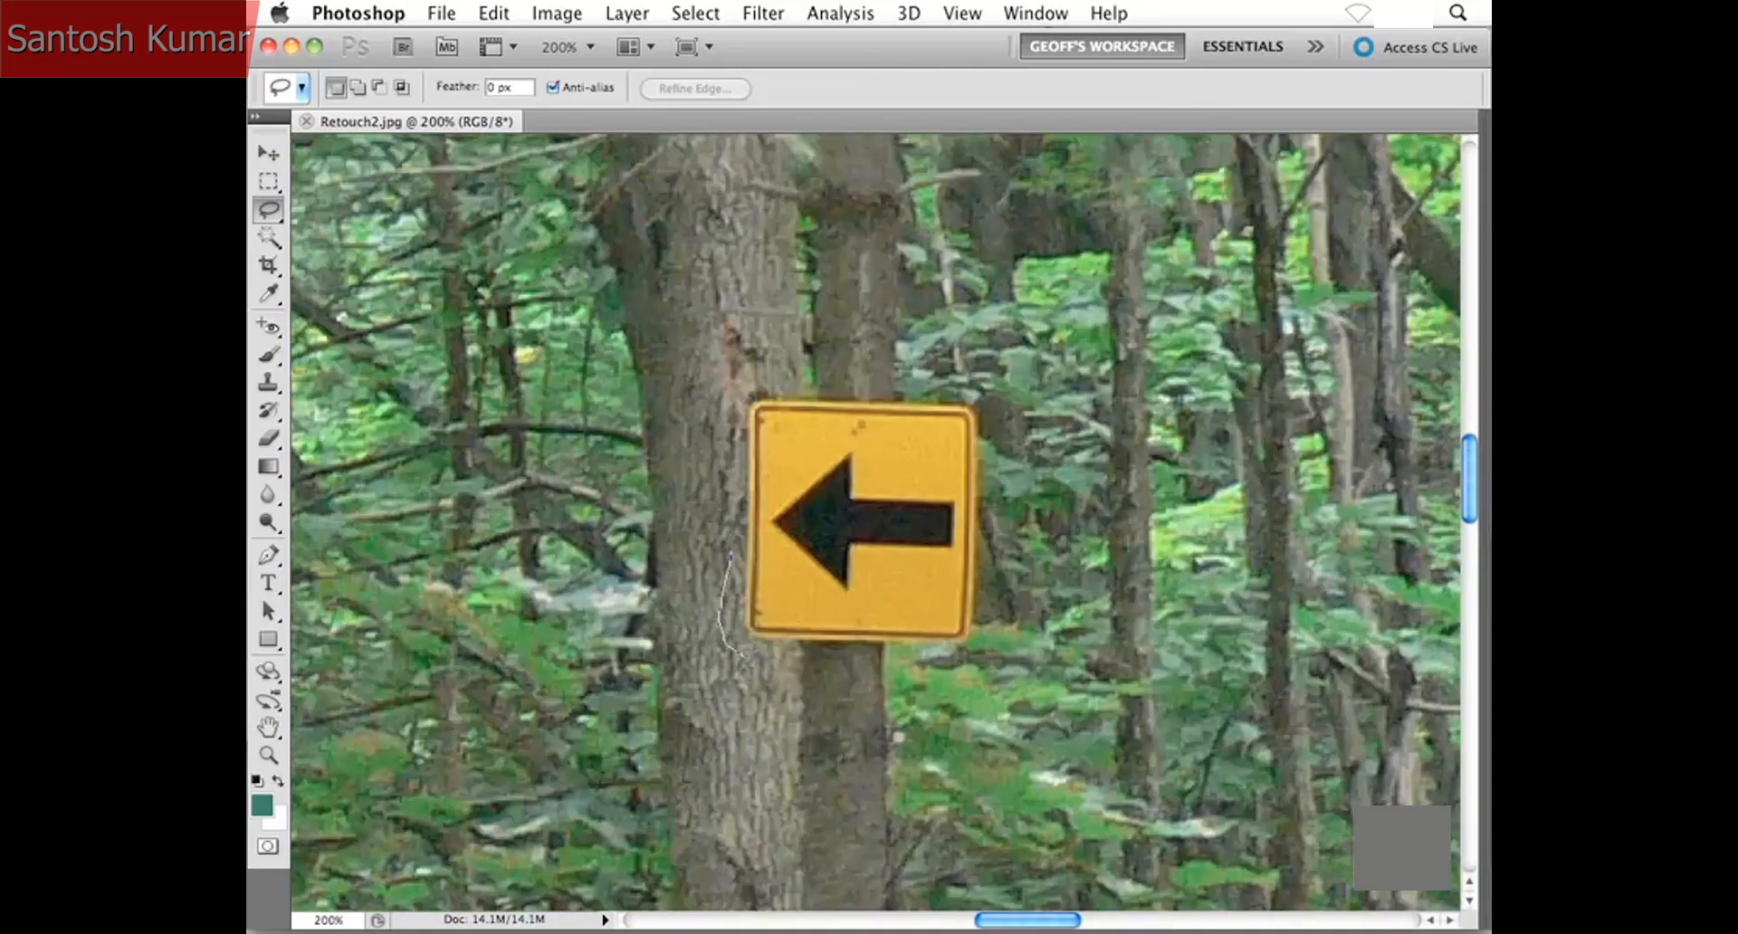
pyautogui.moveTo(744, 654); pyautogui.dragTo(841, 664)
pyautogui.moveTo(996, 606); pyautogui.dragTo(995, 485)
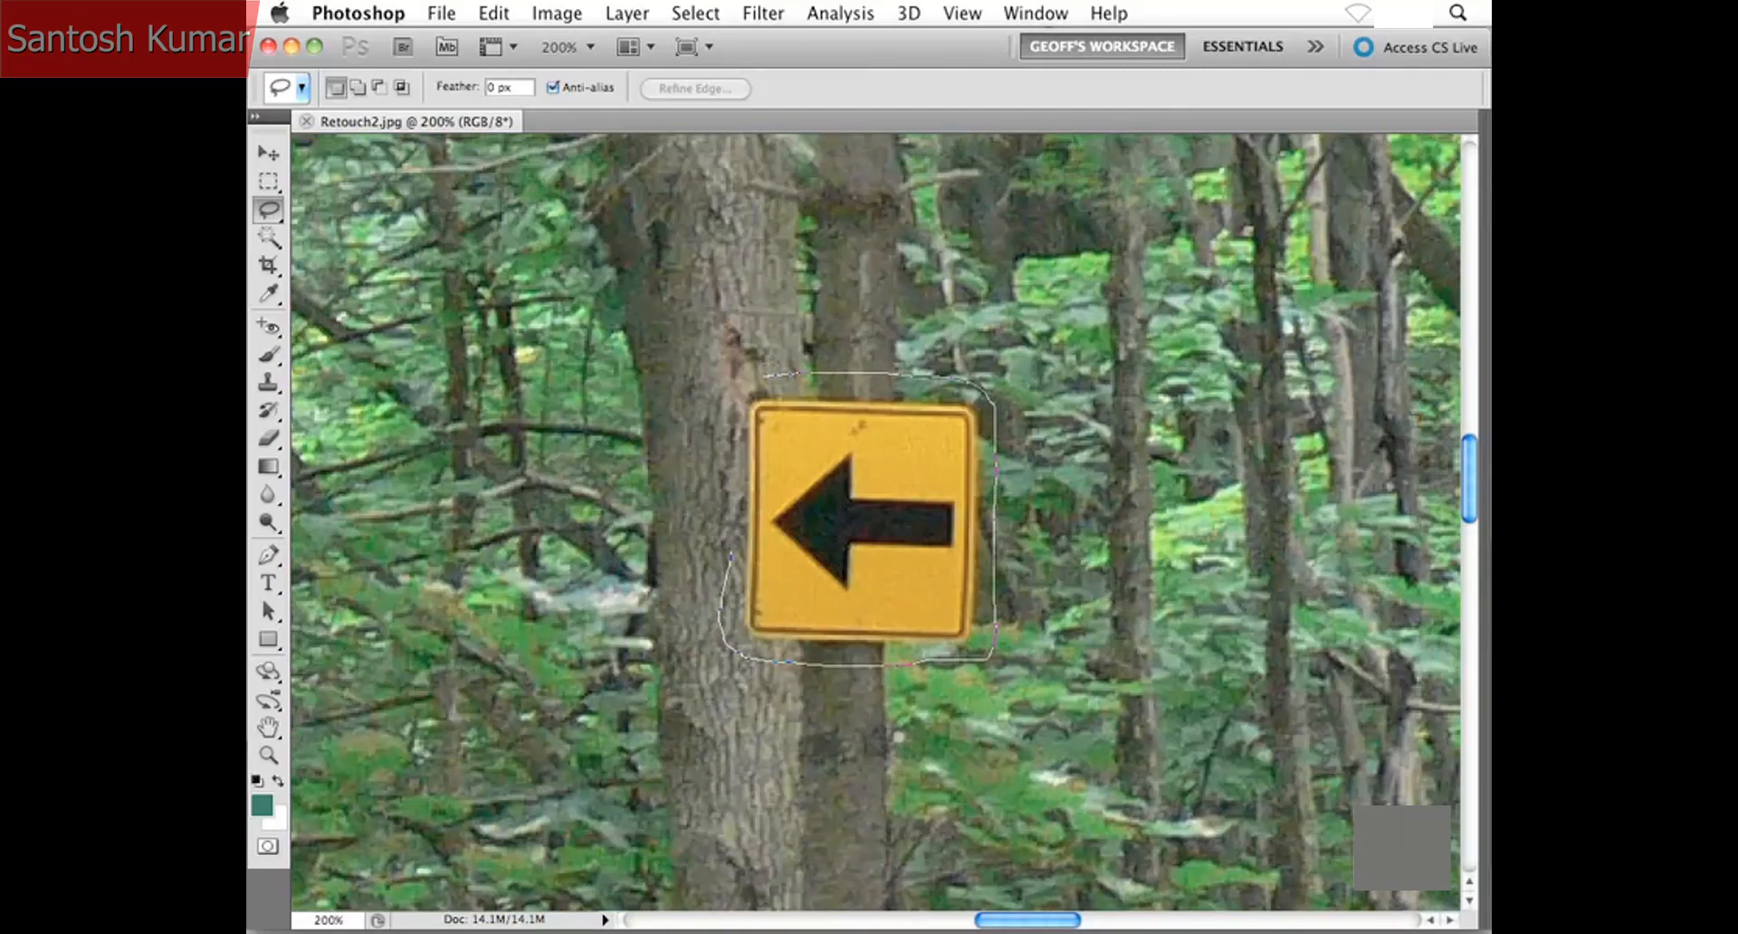
pyautogui.moveTo(735, 546); pyautogui.dragTo(731, 543)
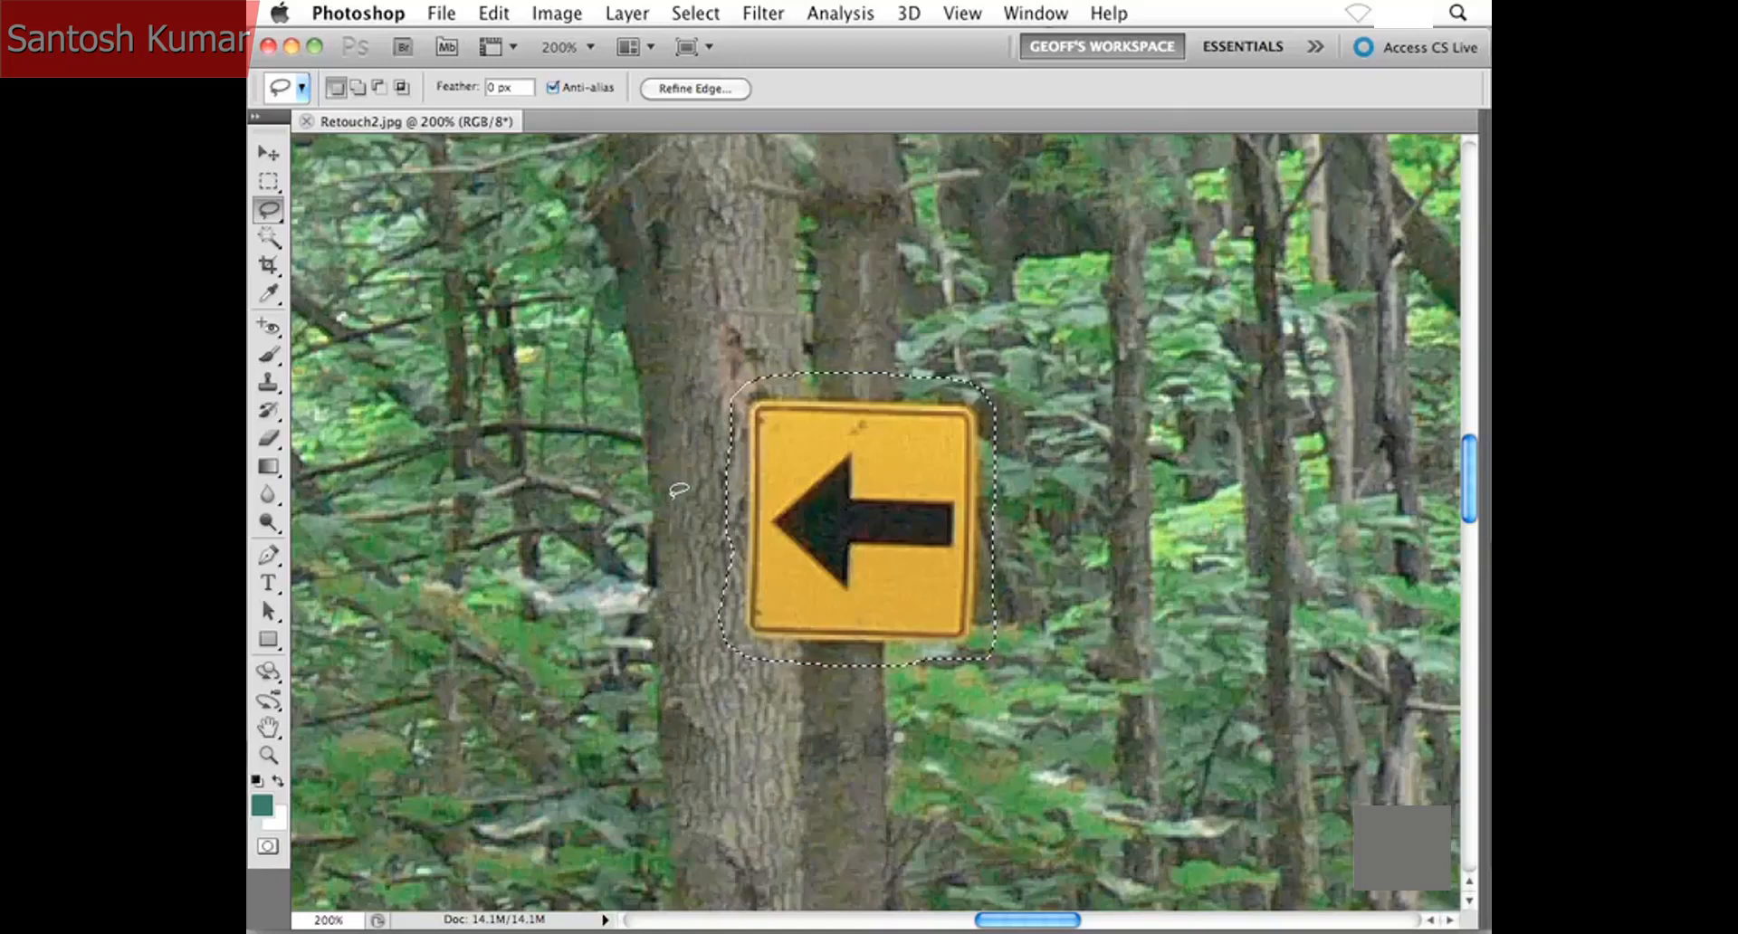
pyautogui.click(555, 13)
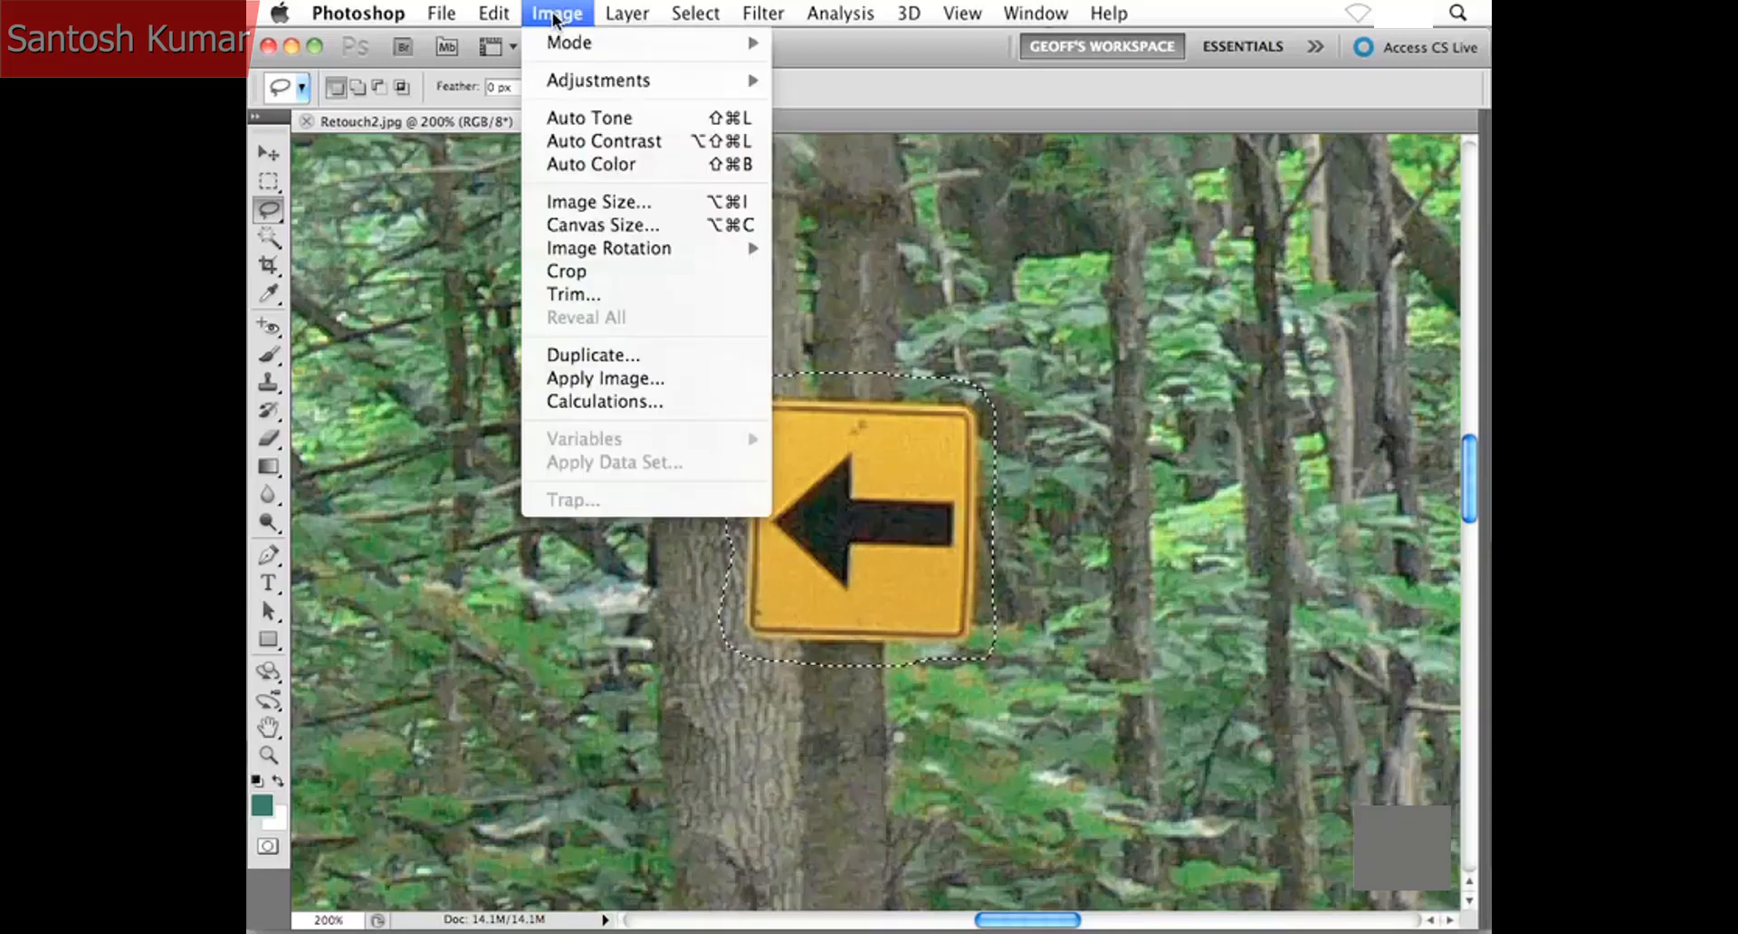
# - Fill the selected sign area using Content-Aware contents in Normal mode at 100% opacity, and clear the selection
pyautogui.moveTo(513, 16)
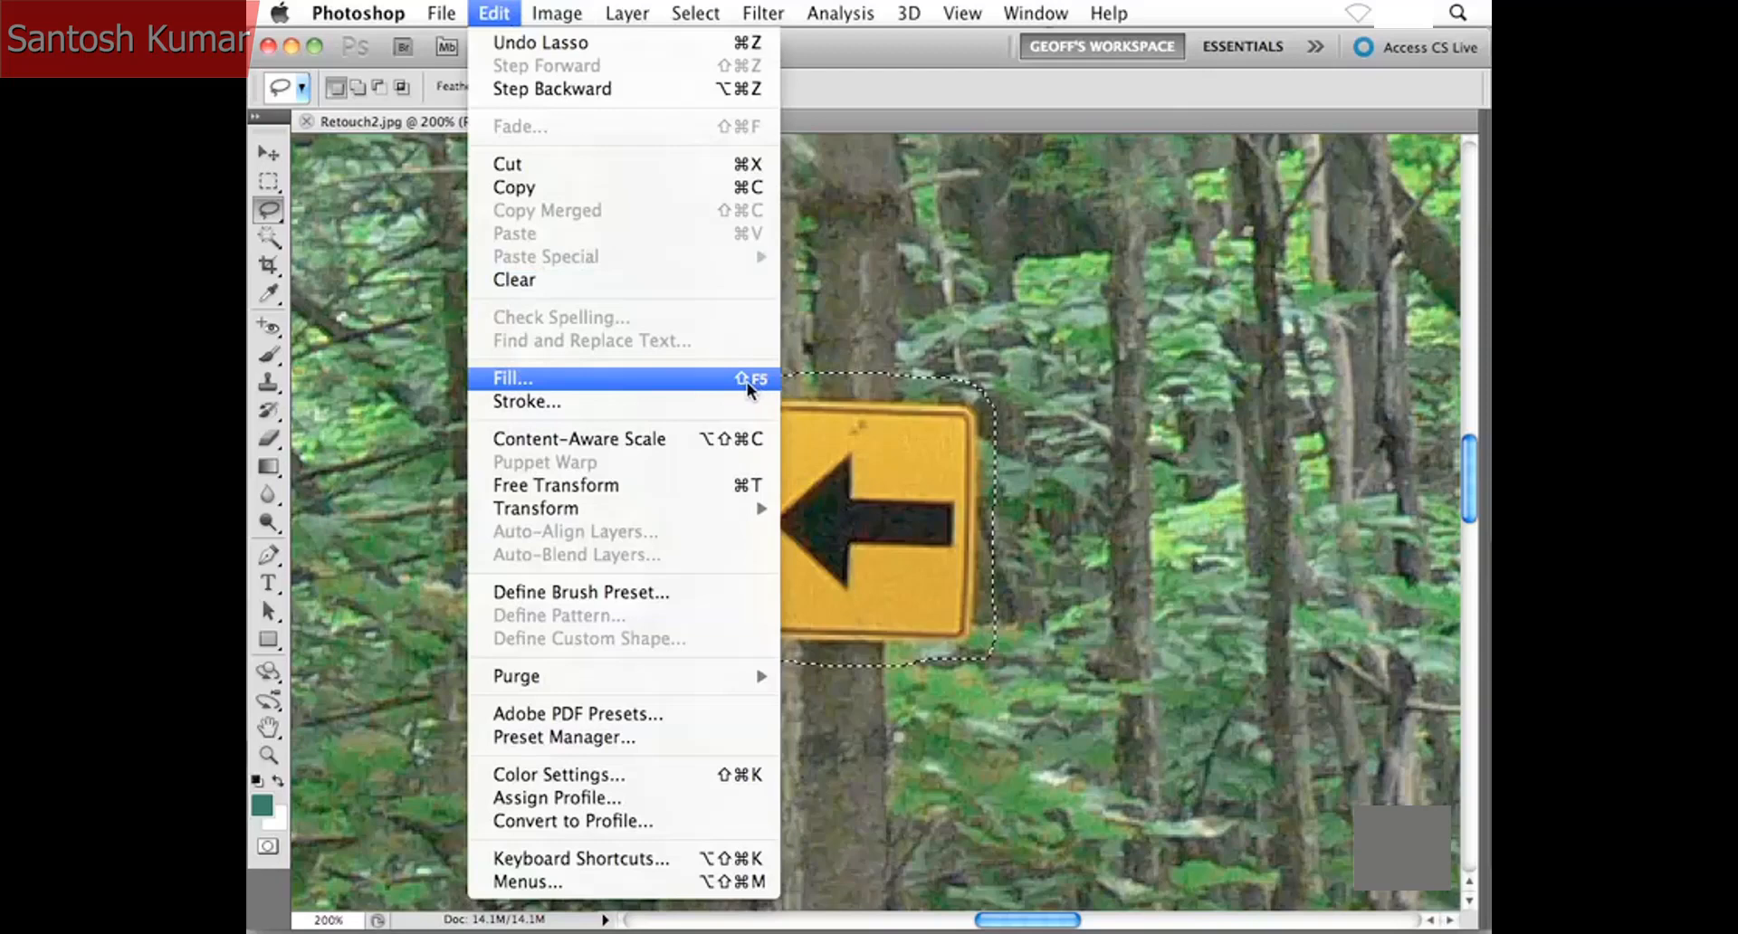
pyautogui.click(720, 387)
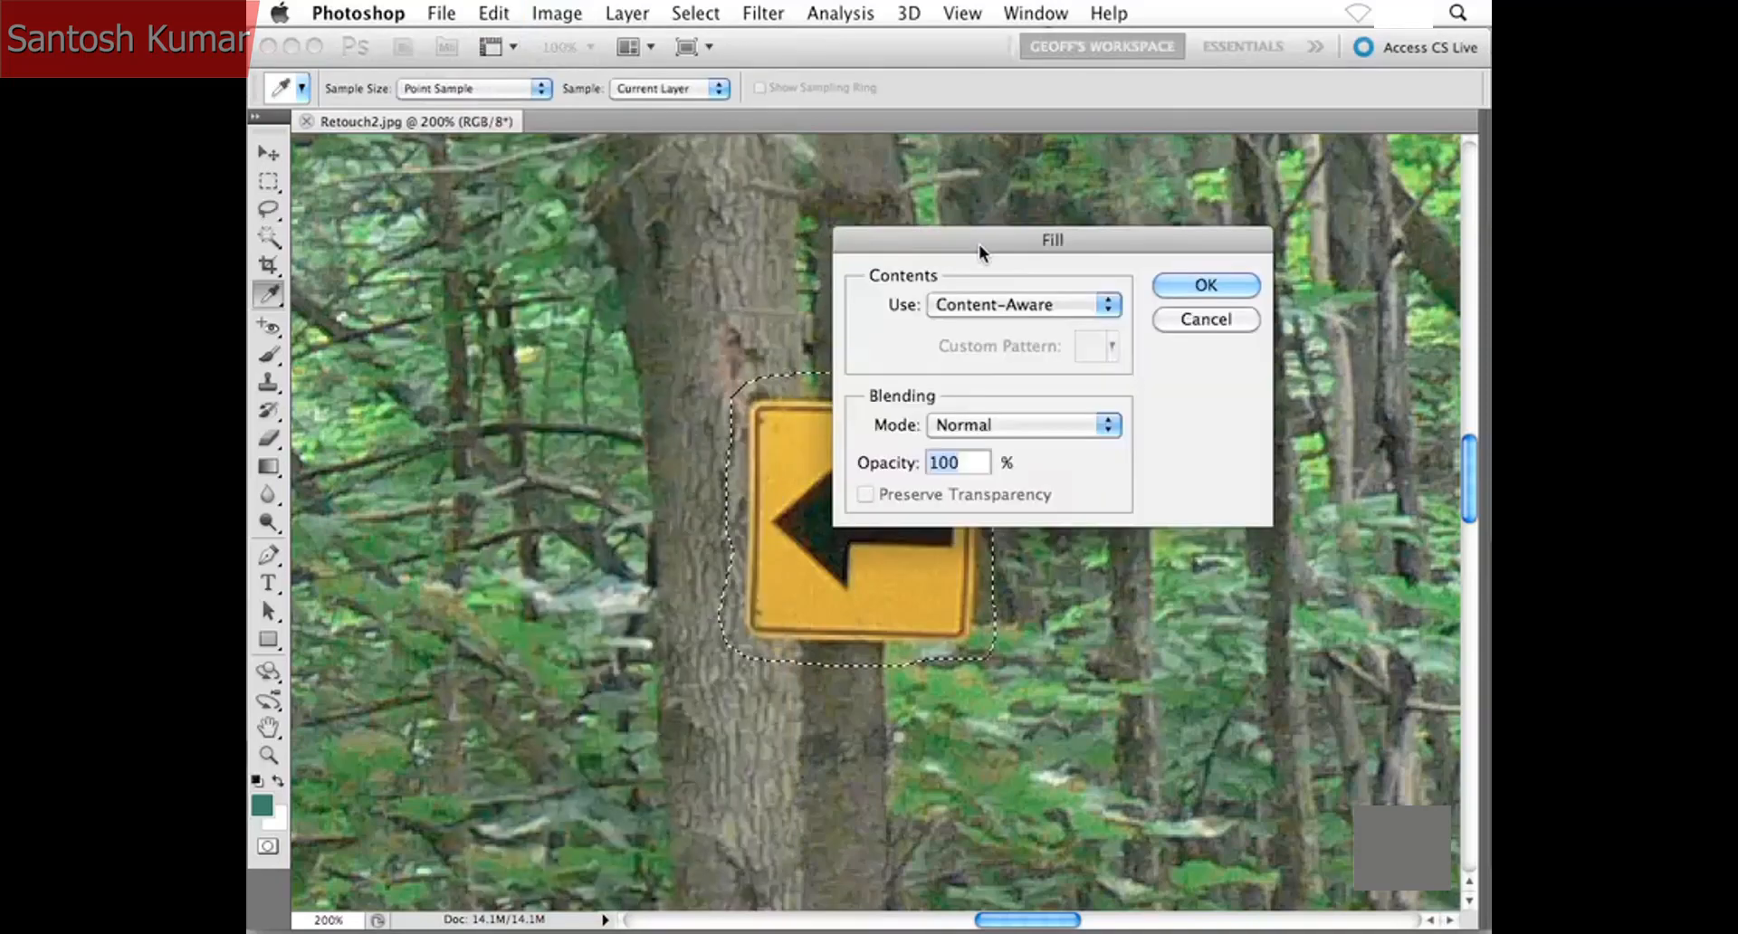
pyautogui.moveTo(979, 242); pyautogui.dragTo(1095, 187)
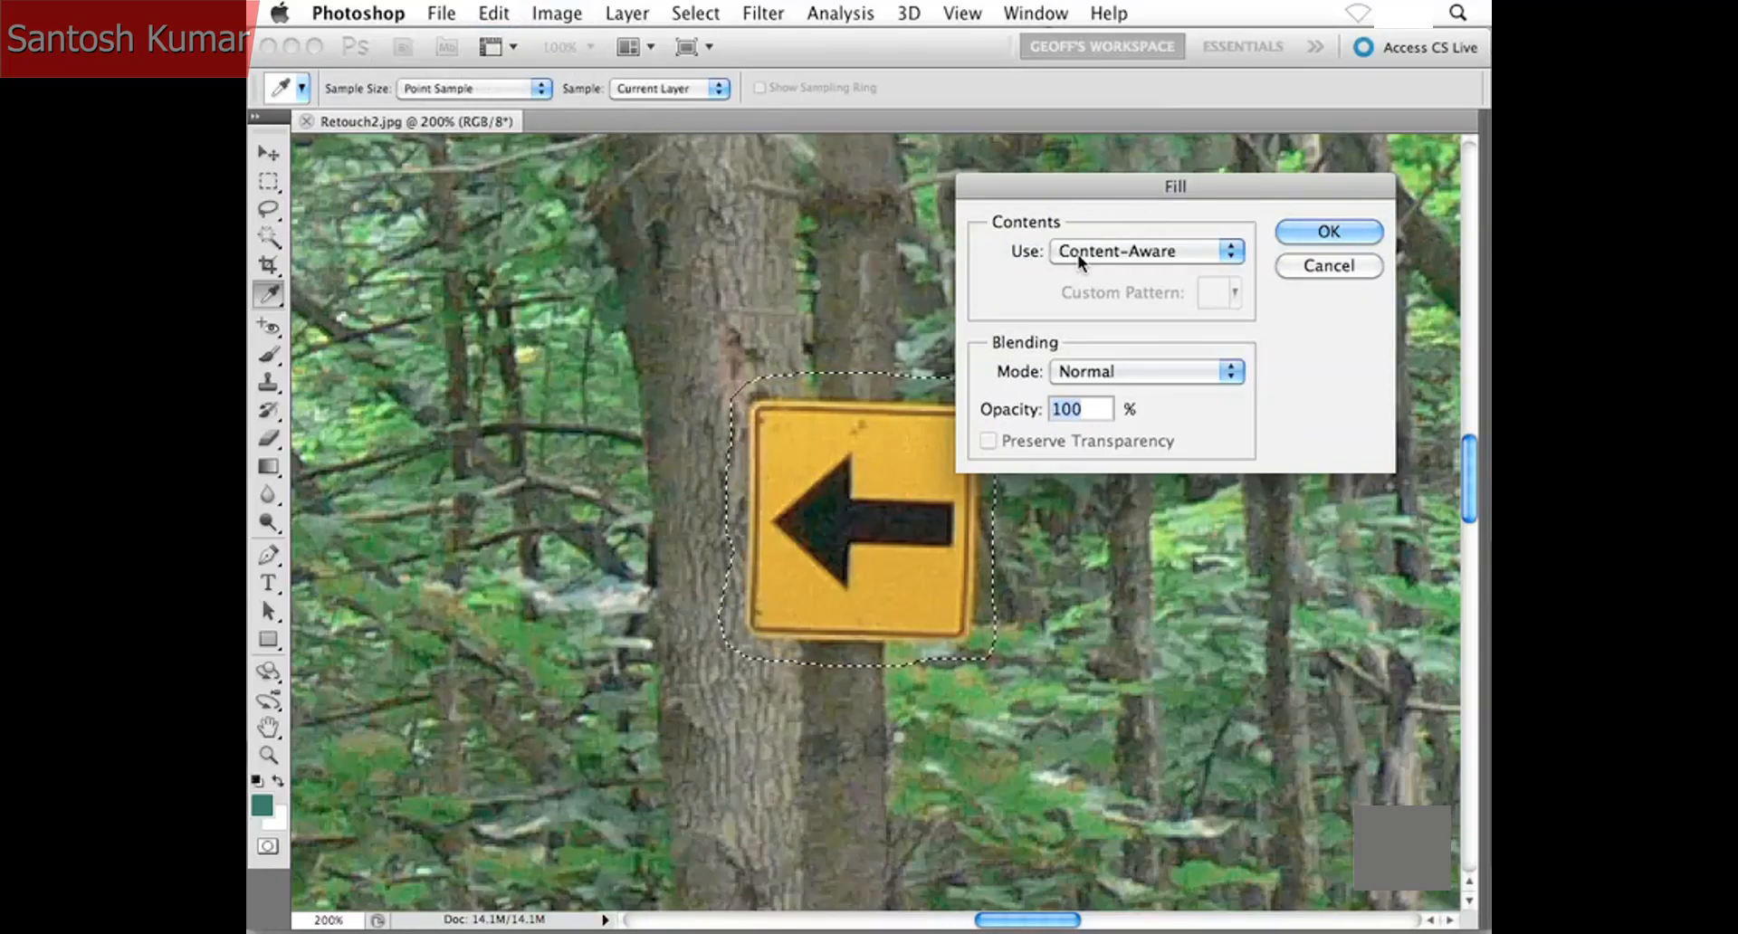
pyautogui.click(1294, 231)
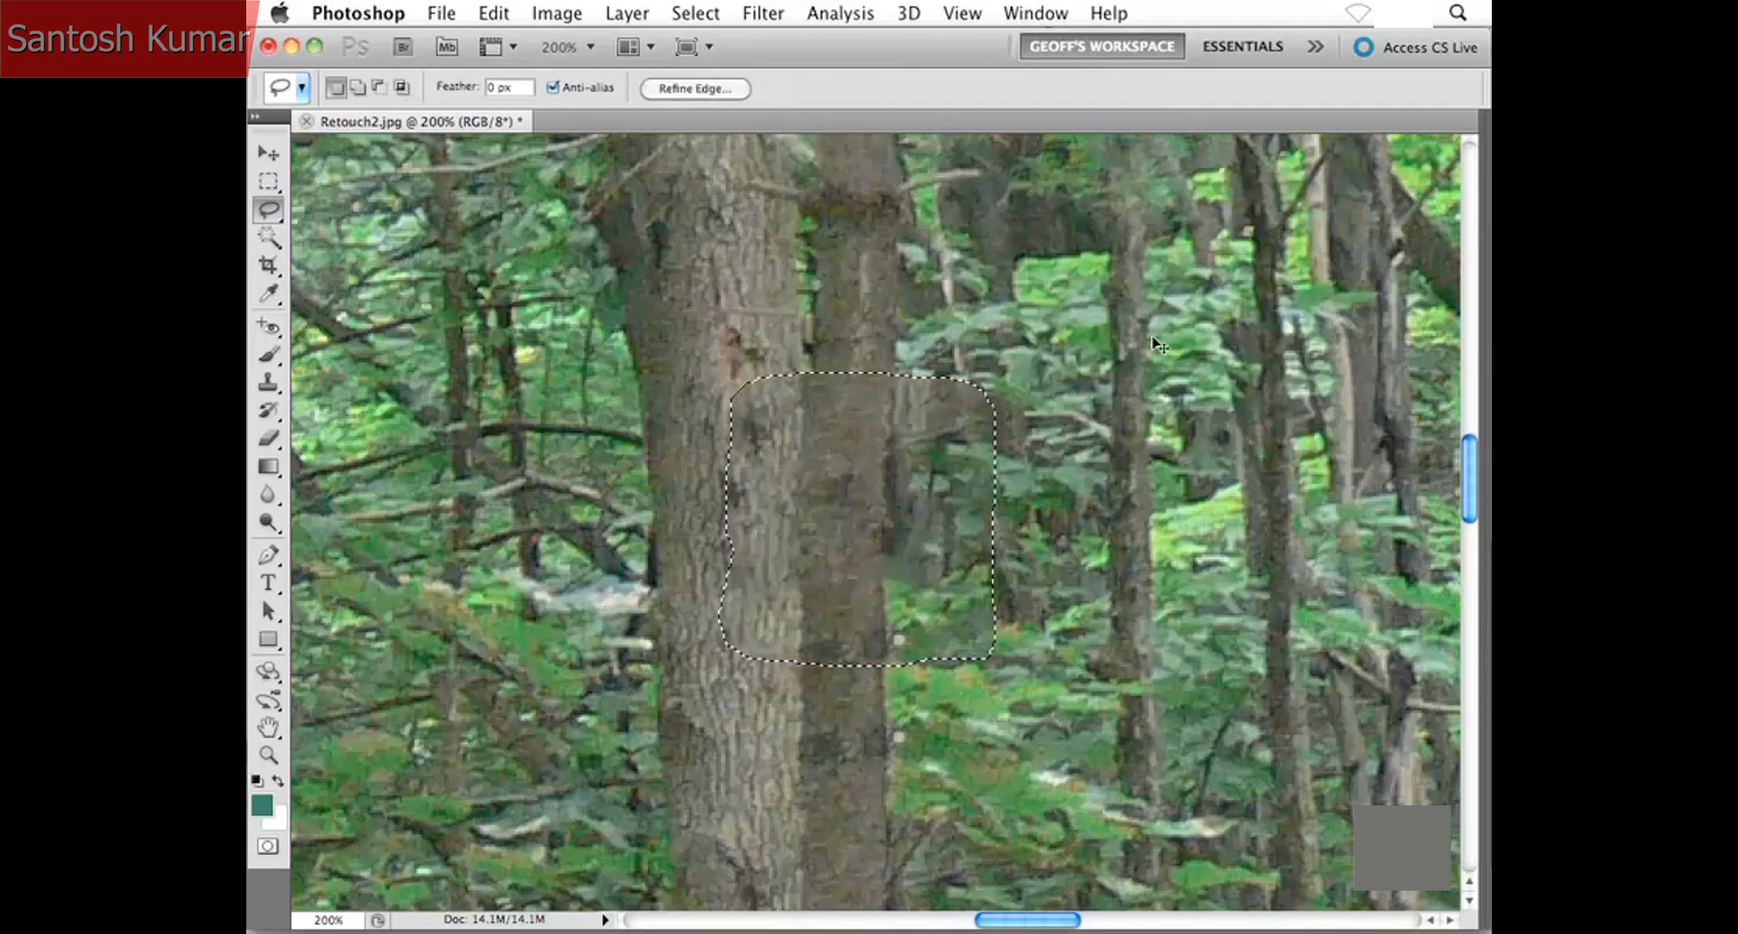
pyautogui.press('super+d')
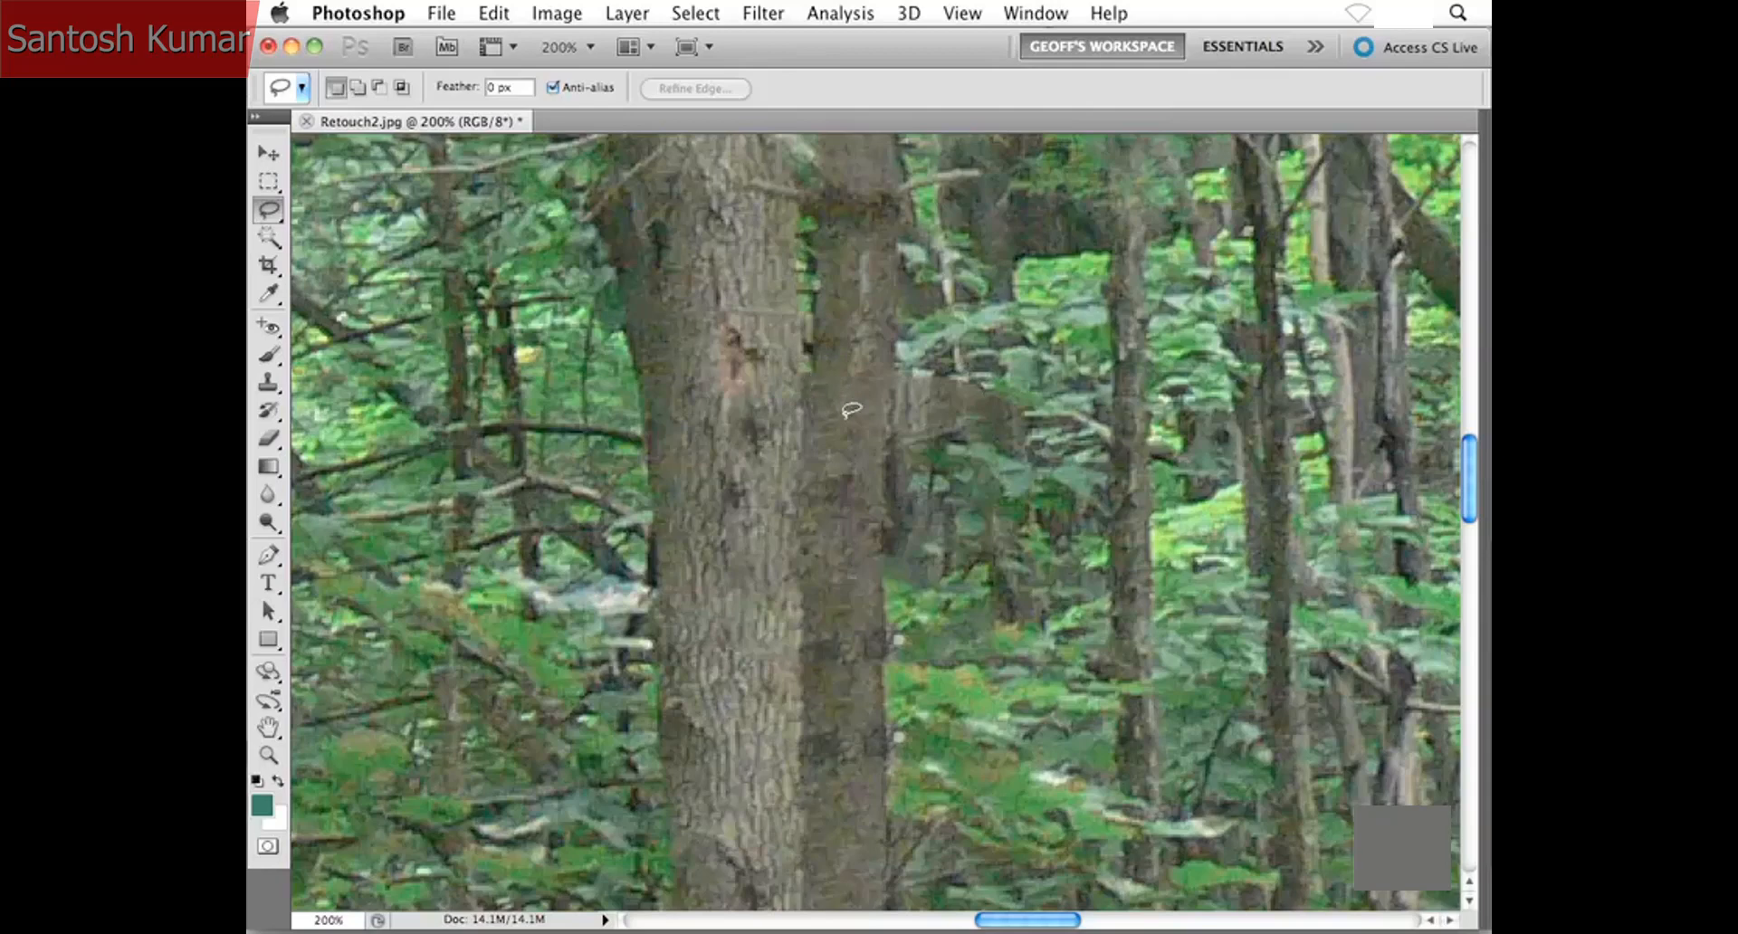
# - Examine the filled area around the two trunks in the wider photo and up close at 400%, and return to the 50% view
pyautogui.press('super+minus')
pyautogui.press('super+minus')
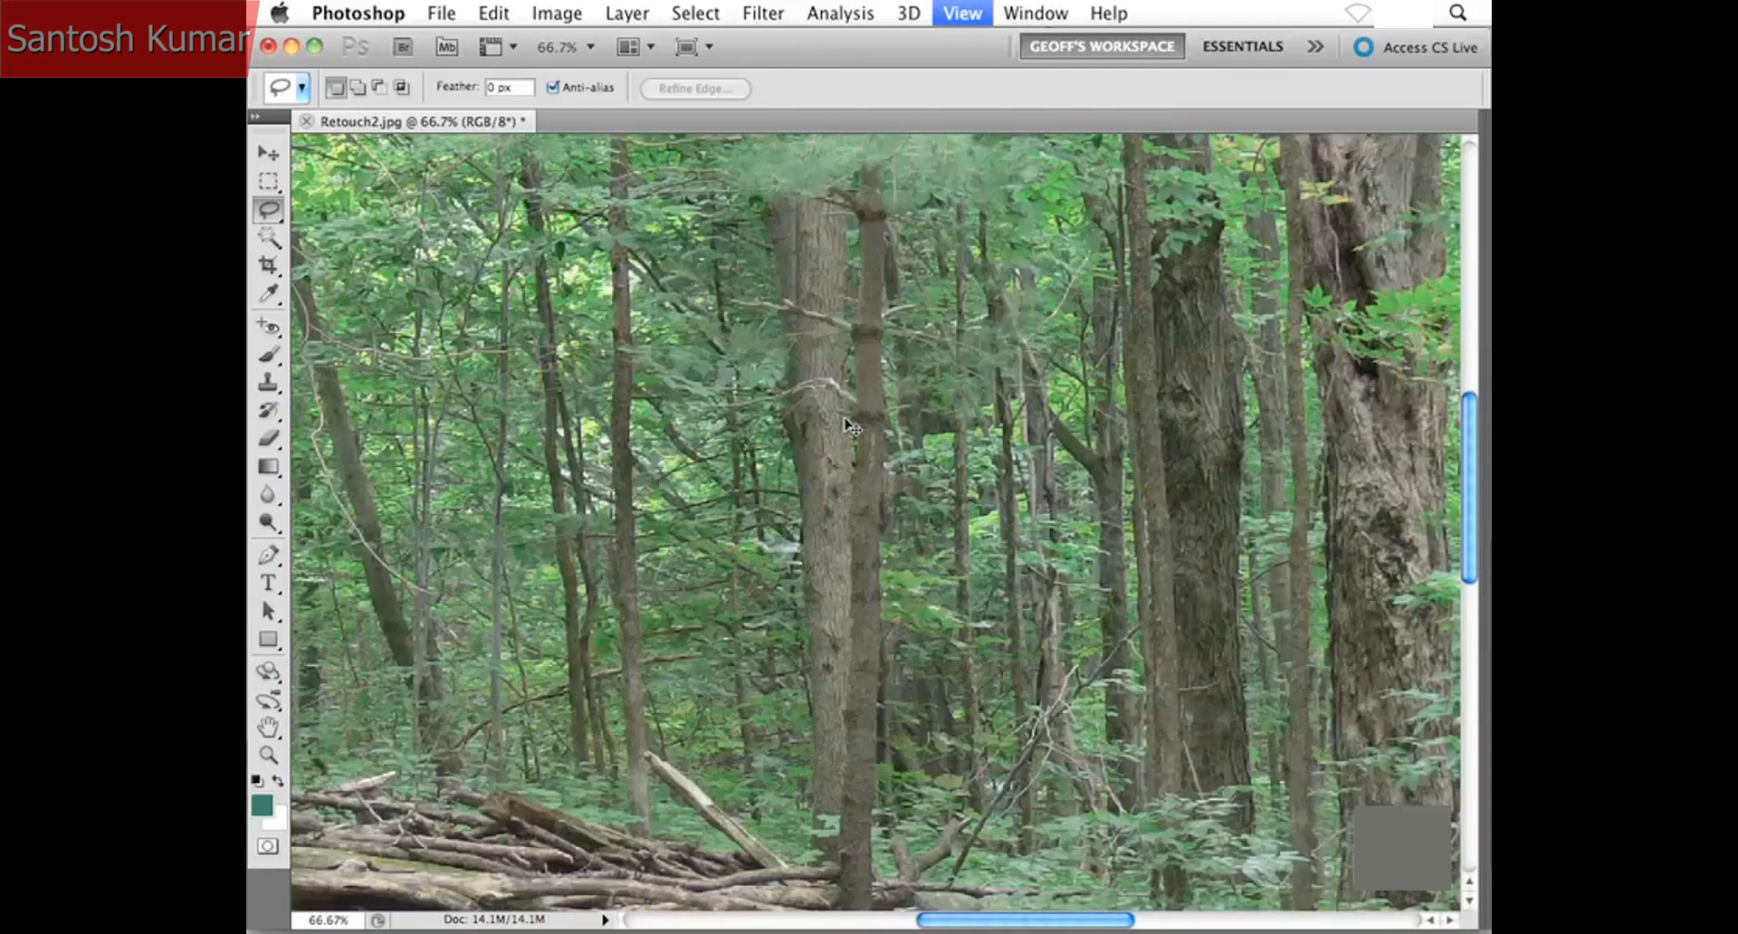
pyautogui.press('super+minus')
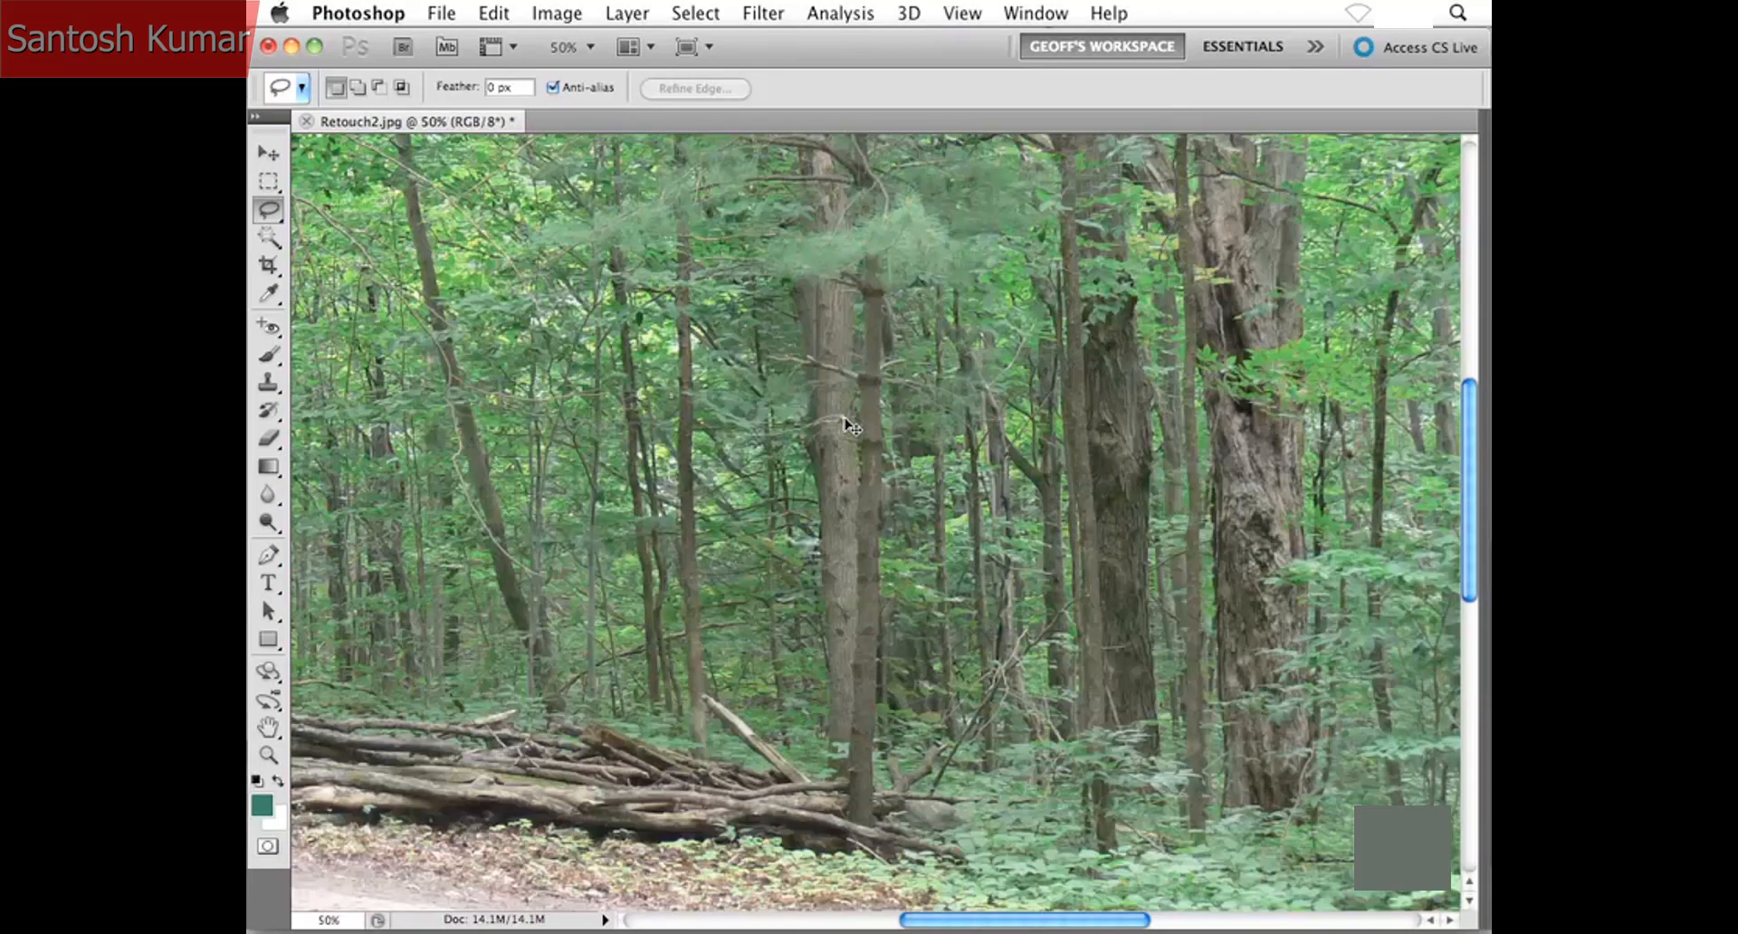
pyautogui.press('super+minus')
pyautogui.press('super+plus')
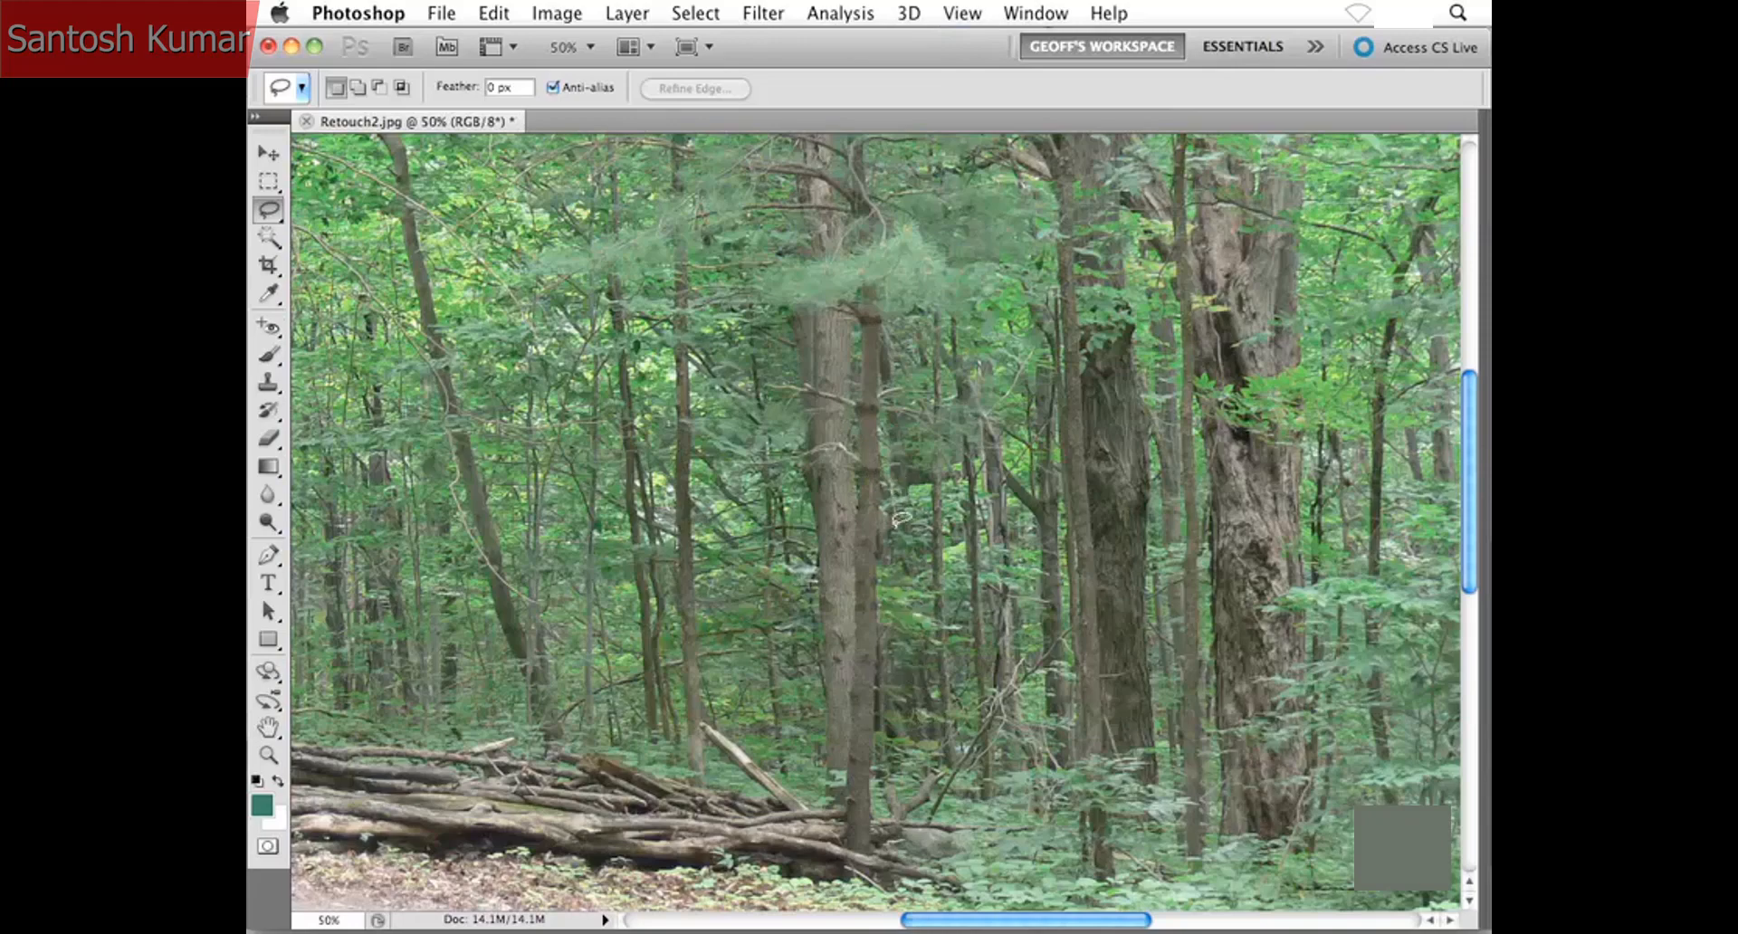
pyautogui.hotkey('ctrl', '+')
pyautogui.hotkey('ctrl', '+')
pyautogui.hotkey('ctrl', '+')
pyautogui.hotkey('ctrl', '+')
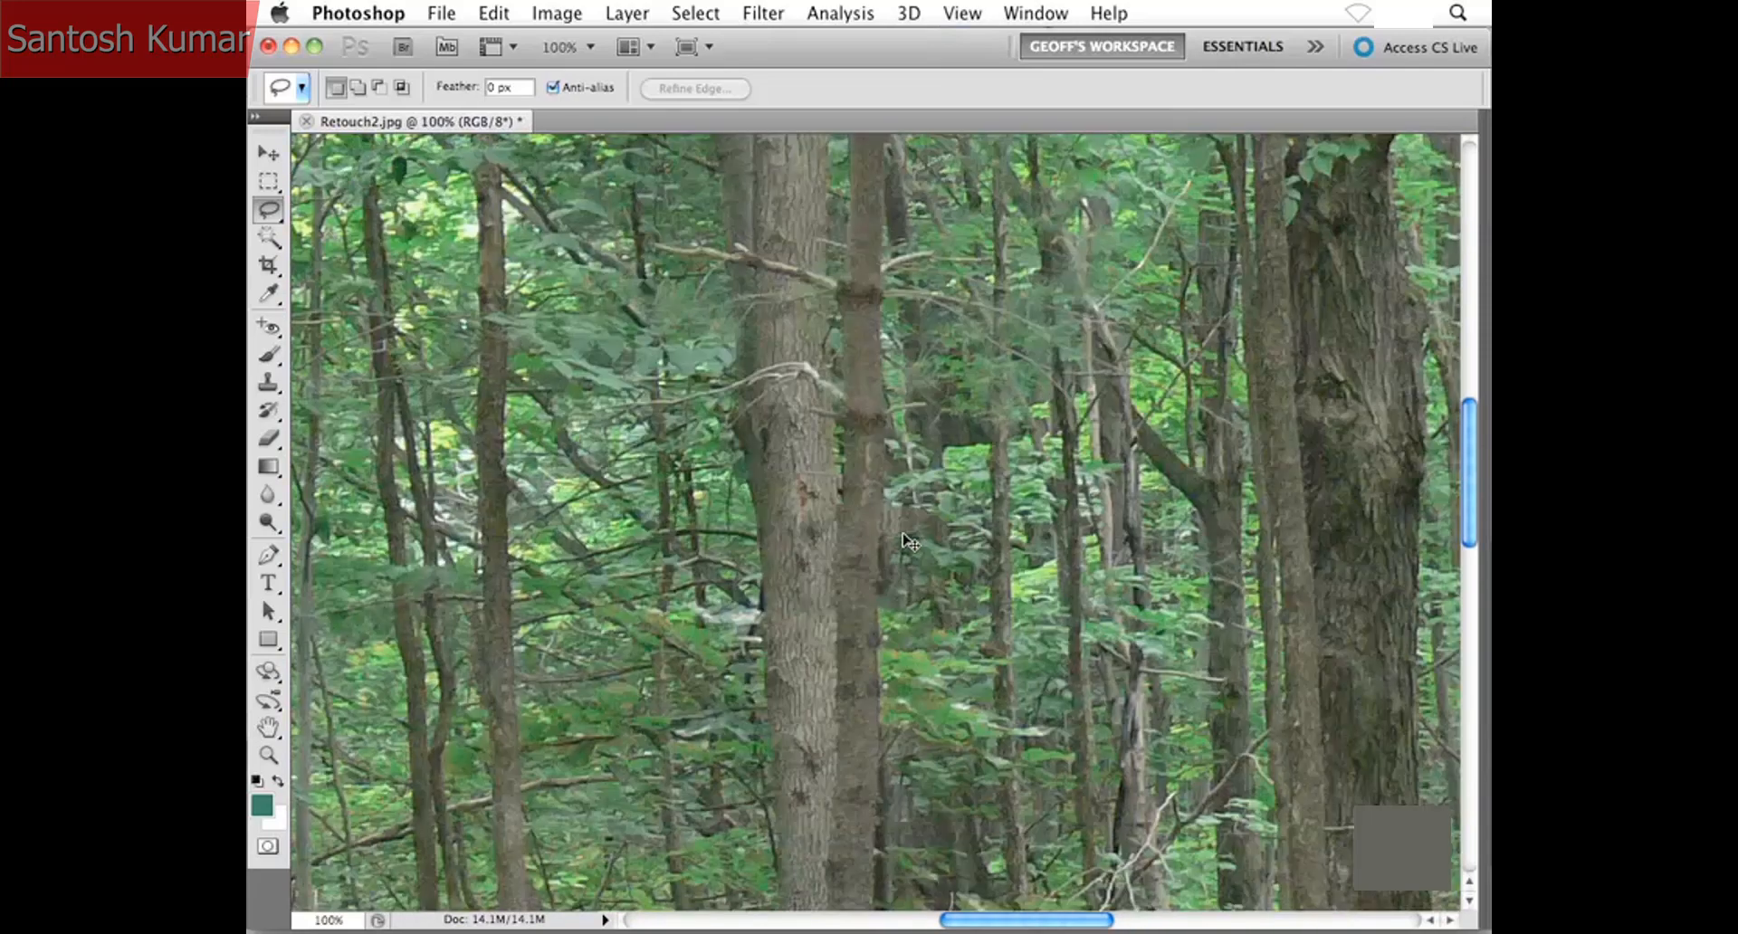
pyautogui.hotkey('ctrl', '+')
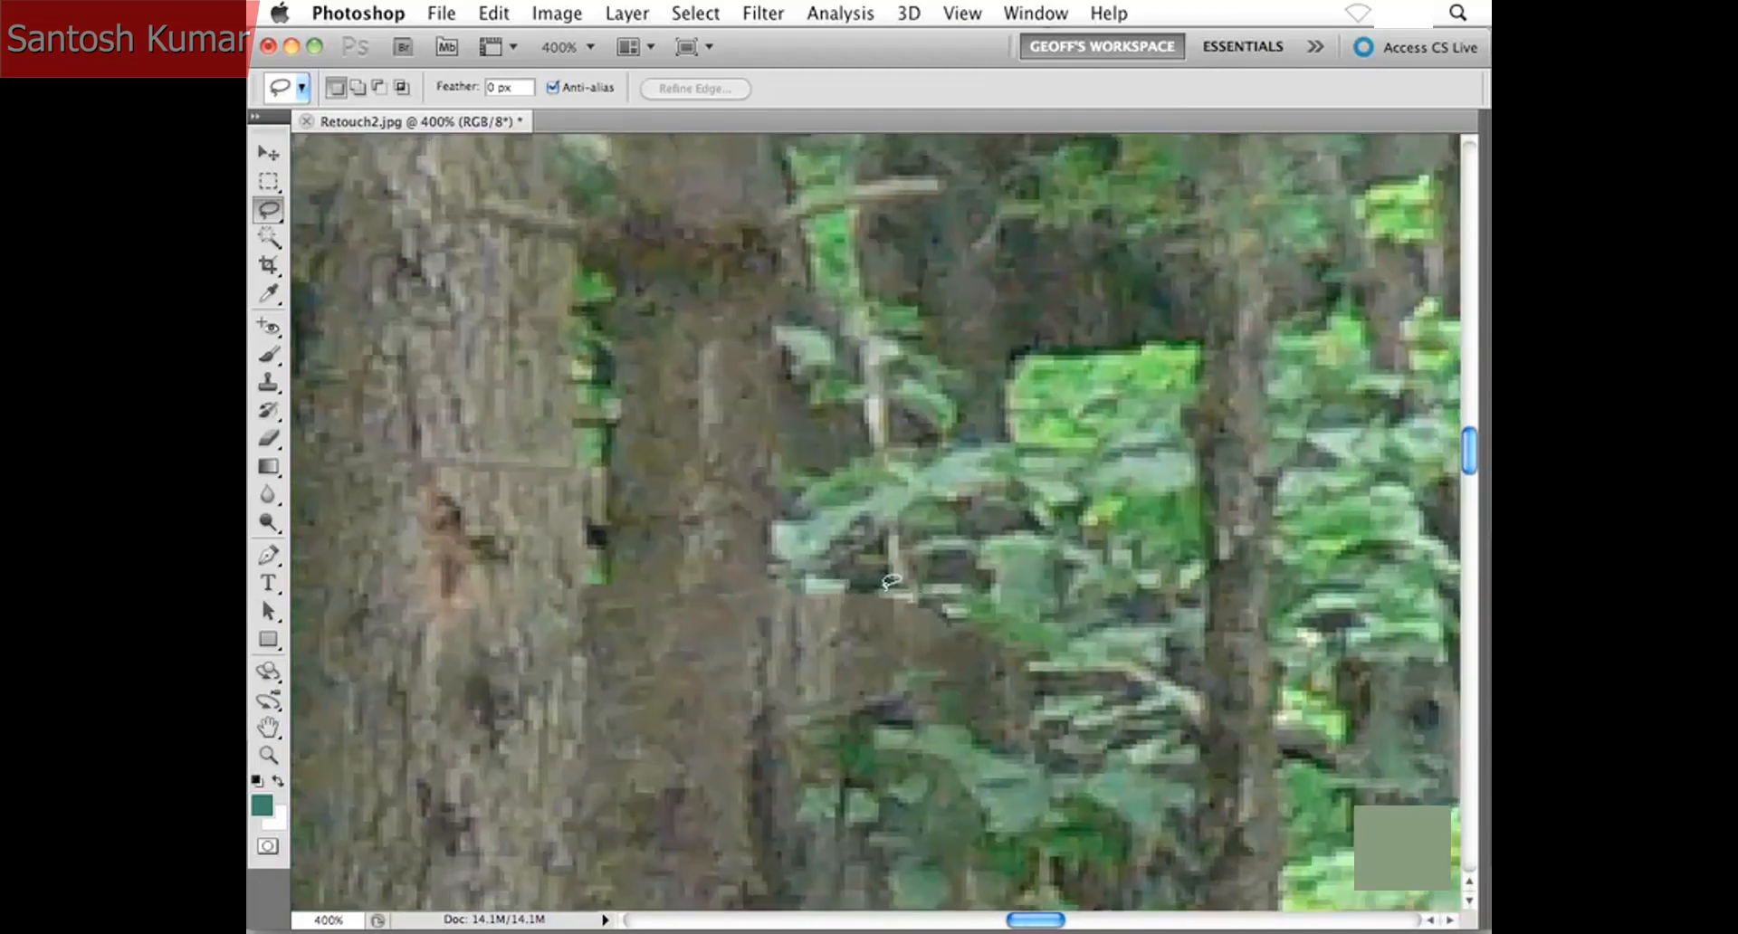
pyautogui.scroll(-5, 835, 502)
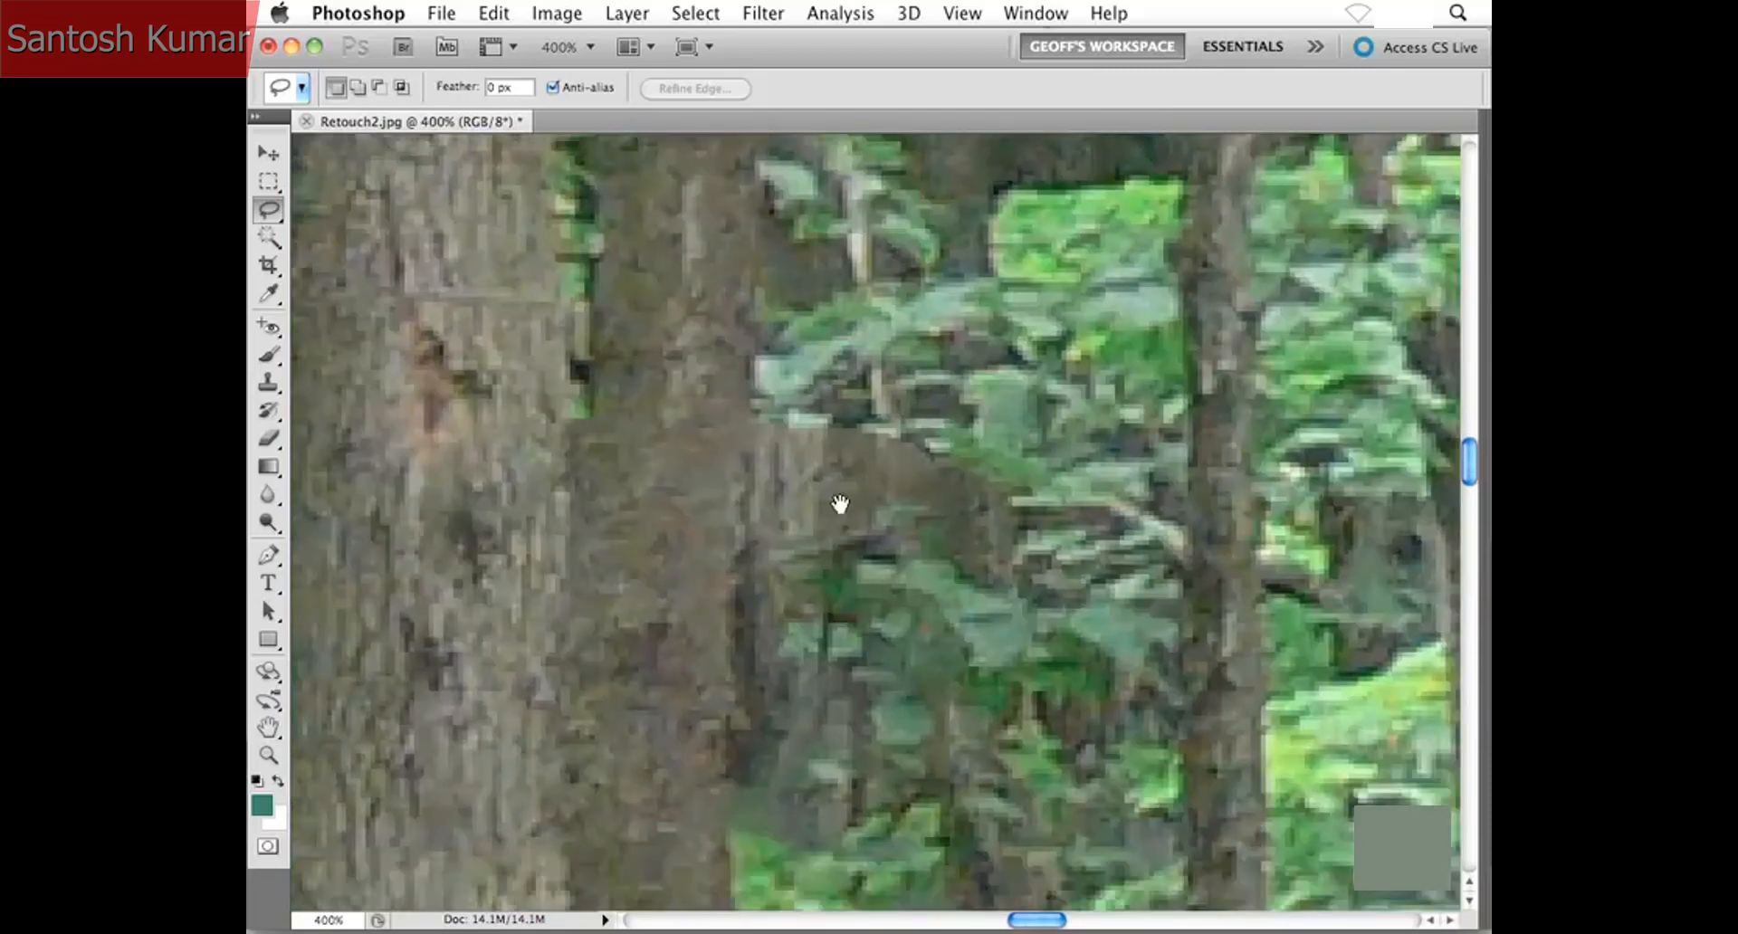
pyautogui.press('super+minus')
pyautogui.press('super+minus')
pyautogui.press('super+minus')
pyautogui.press('super+minus')
pyautogui.press('super+minus')
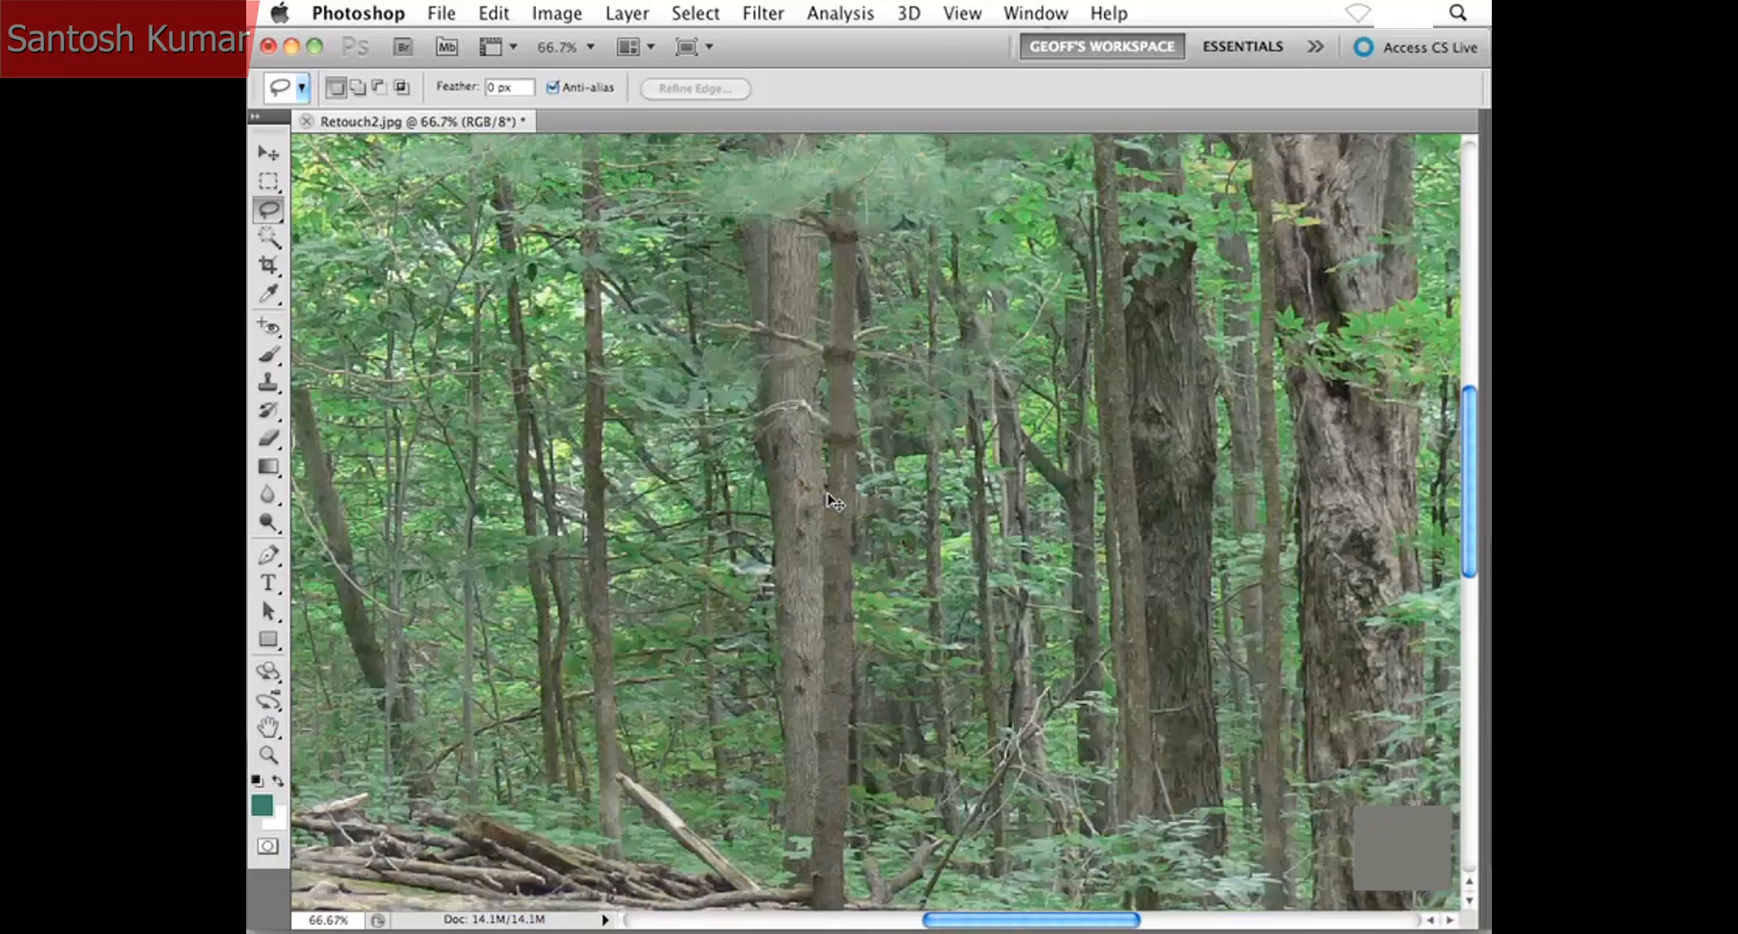
pyautogui.scroll(-2, 811, 554)
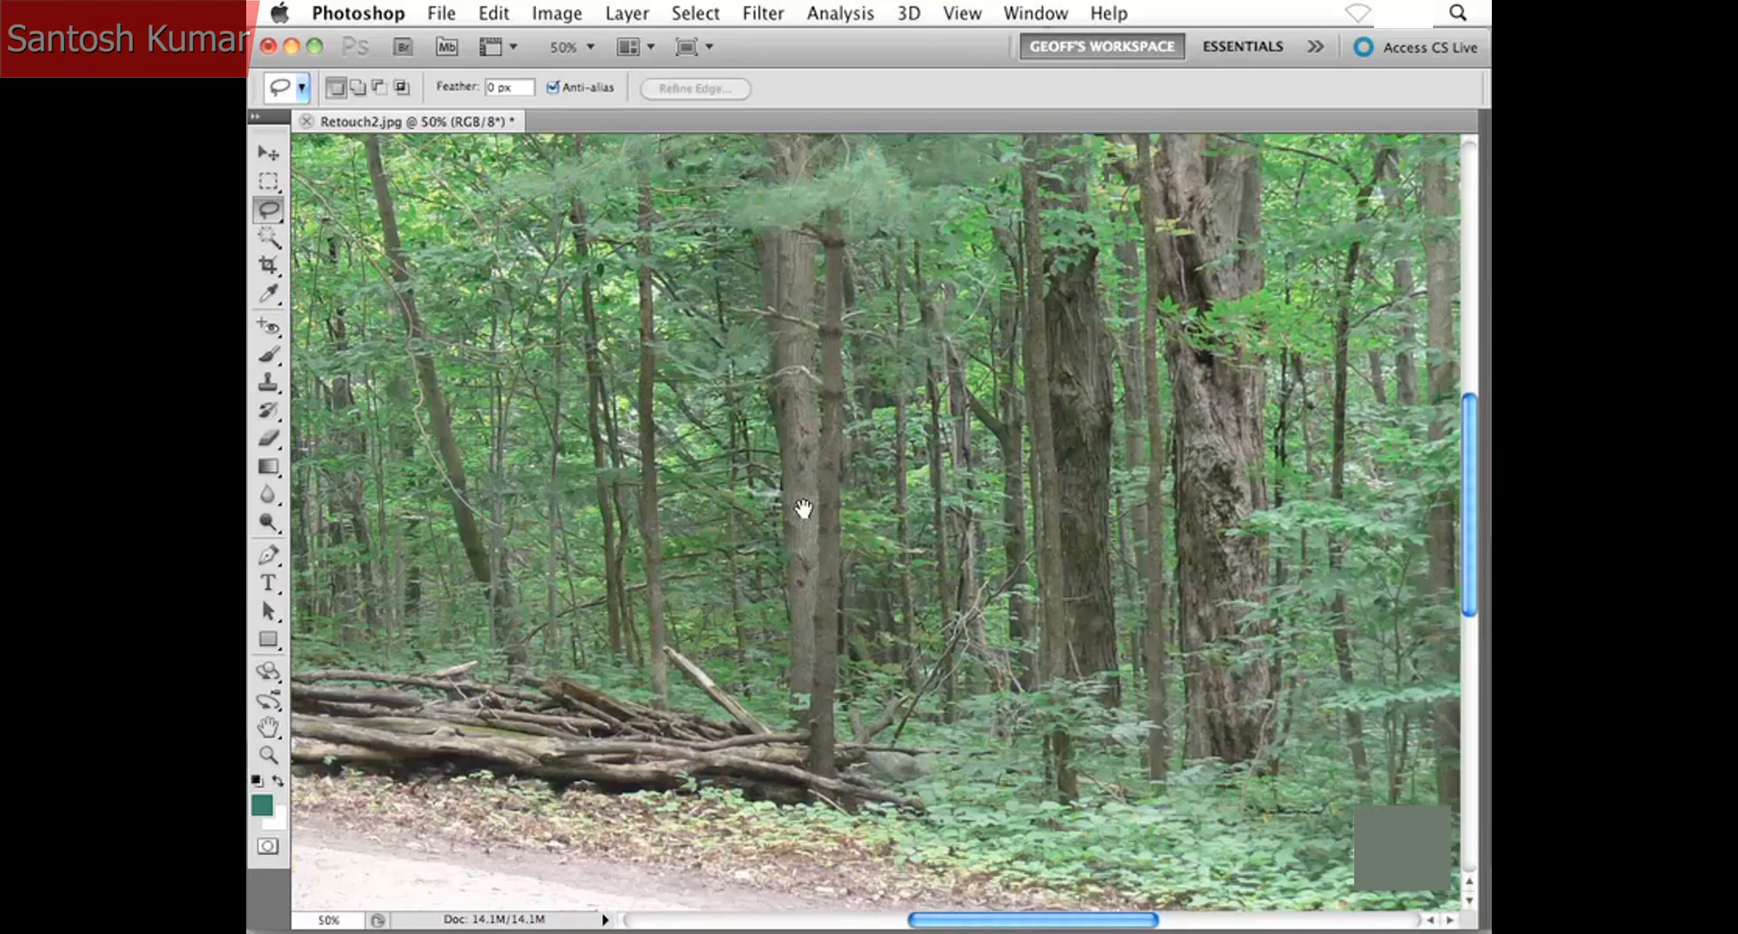